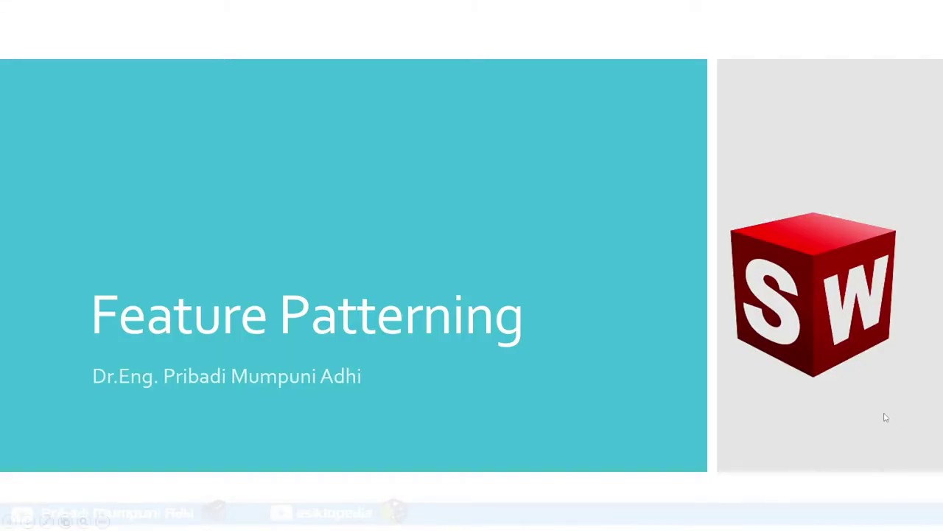
- Advance the slide show past Latihan 1 and Latihan 2 to the Latihan 3 muffin-tray slide
{"action": "left_click", "coordinate": [712, 370]}
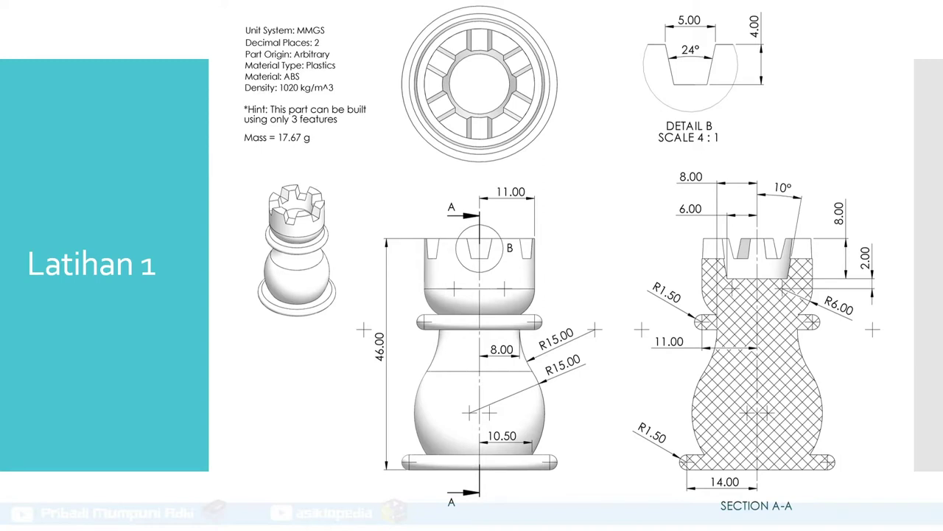
{"action": "key", "text": "Right"}
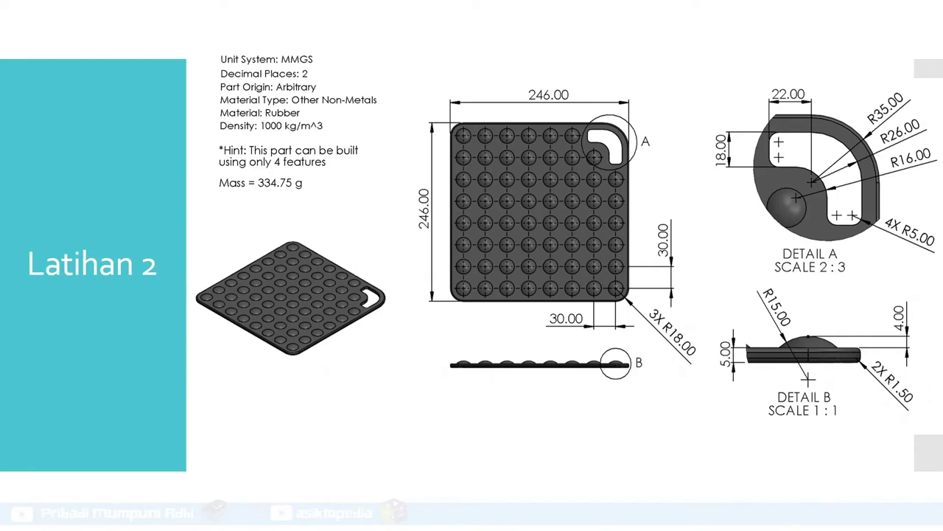
{"action": "key", "text": "Right"}
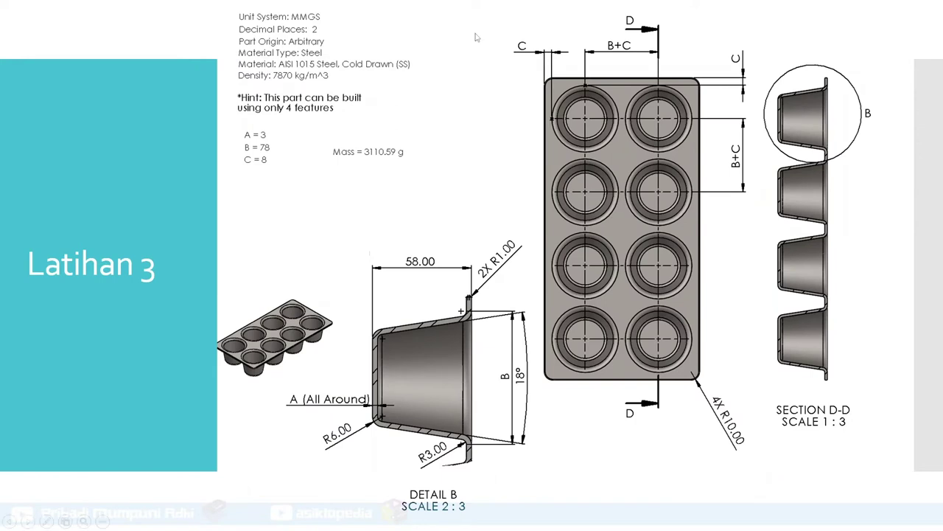
- Switch to the red pen and underline MMGS and the 'only 4 features' hint
{"action": "left_click", "coordinate": [47, 520]}
{"action": "left_click", "coordinate": [44, 443]}
{"action": "left_click_drag", "start_coordinate": [291, 24], "coordinate": [320, 23]}
{"action": "left_click_drag", "start_coordinate": [266, 117], "coordinate": [332, 118]}
- Circle the A, B, C values, extend the dashed line, and circle the 18° taper angle
{"action": "mouse_move", "coordinate": [275, 134]}
{"action": "left_mouse_down"}
{"action": "mouse_move", "coordinate": [254, 124]}
{"action": "mouse_move", "coordinate": [232, 140]}
{"action": "mouse_move", "coordinate": [243, 171]}
{"action": "mouse_move", "coordinate": [283, 152]}
{"action": "mouse_move", "coordinate": [276, 133]}
{"action": "left_mouse_up"}
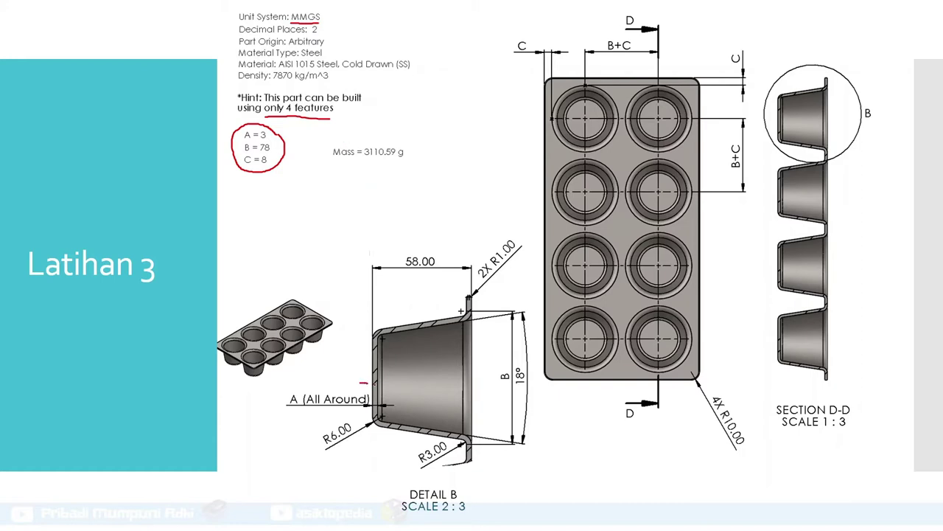
{"action": "left_click_drag", "start_coordinate": [368, 382], "coordinate": [483, 381]}
{"action": "mouse_move", "coordinate": [526, 363]}
{"action": "left_mouse_down"}
{"action": "mouse_move", "coordinate": [509, 379]}
{"action": "mouse_move", "coordinate": [532, 390]}
{"action": "mouse_move", "coordinate": [534, 369]}
{"action": "mouse_move", "coordinate": [497, 384]}
{"action": "mouse_move", "coordinate": [511, 369]}
{"action": "left_mouse_up"}
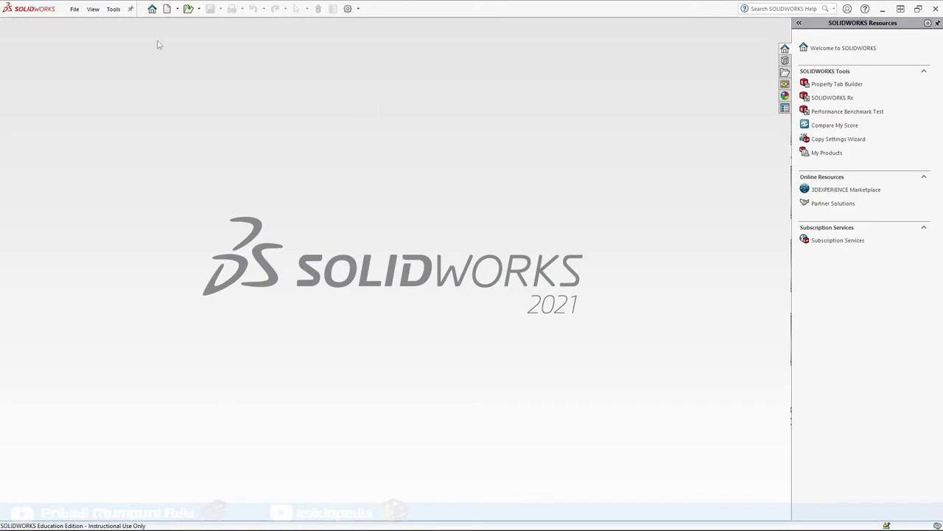
- Create a new Part document, Part1, and confirm it uses MMGS units
{"action": "left_click", "coordinate": [168, 9]}
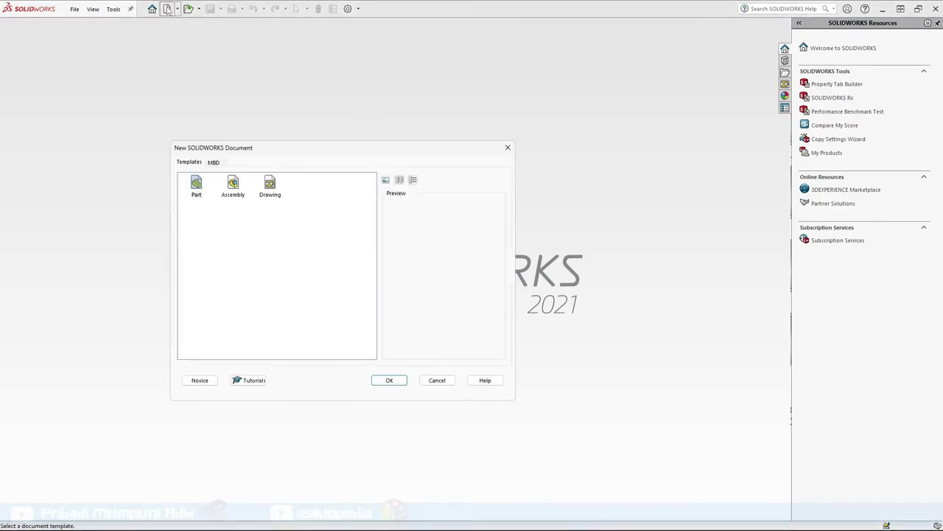
{"action": "left_click", "coordinate": [196, 186]}
{"action": "left_click", "coordinate": [388, 379]}
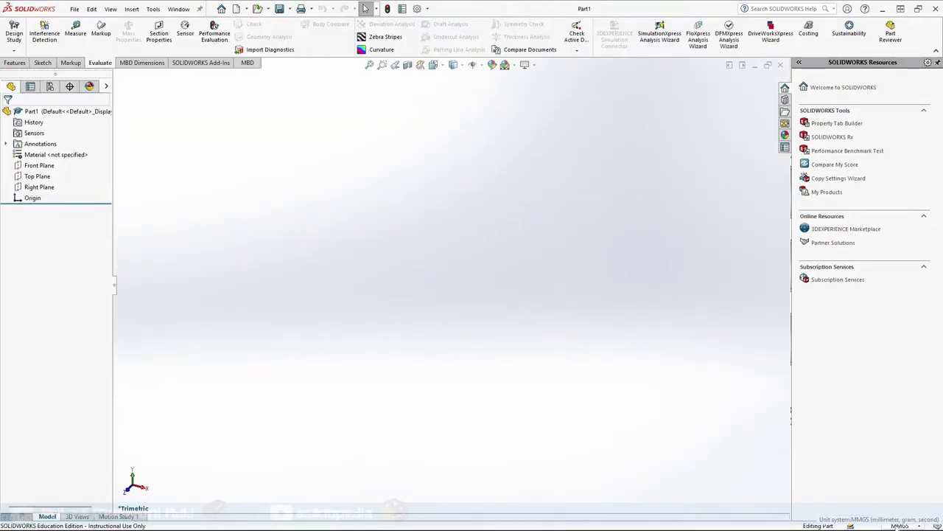
{"action": "left_click", "coordinate": [899, 526]}
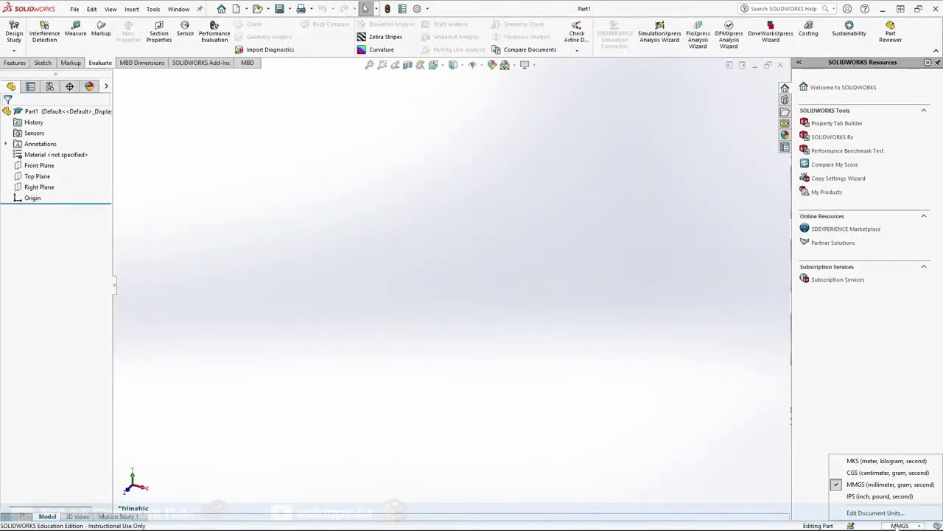
{"action": "left_click", "coordinate": [526, 392]}
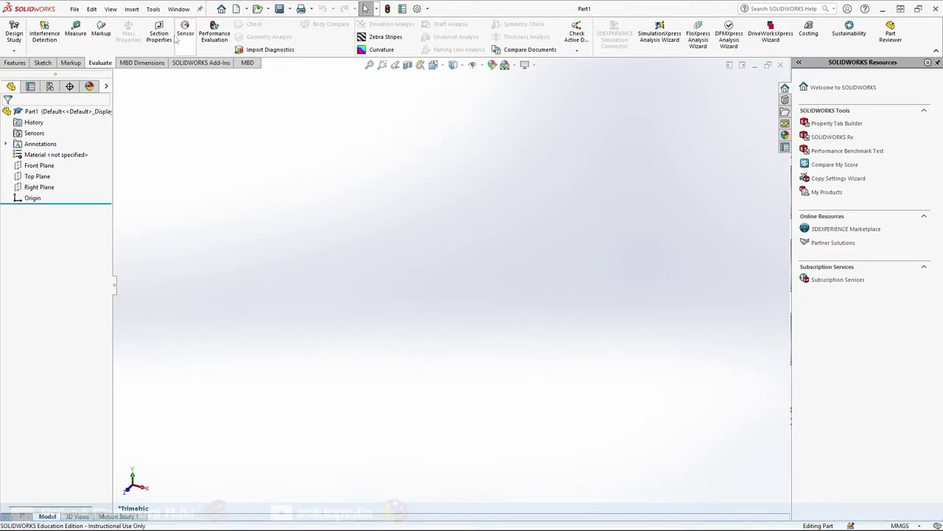
{"action": "left_click", "coordinate": [153, 8]}
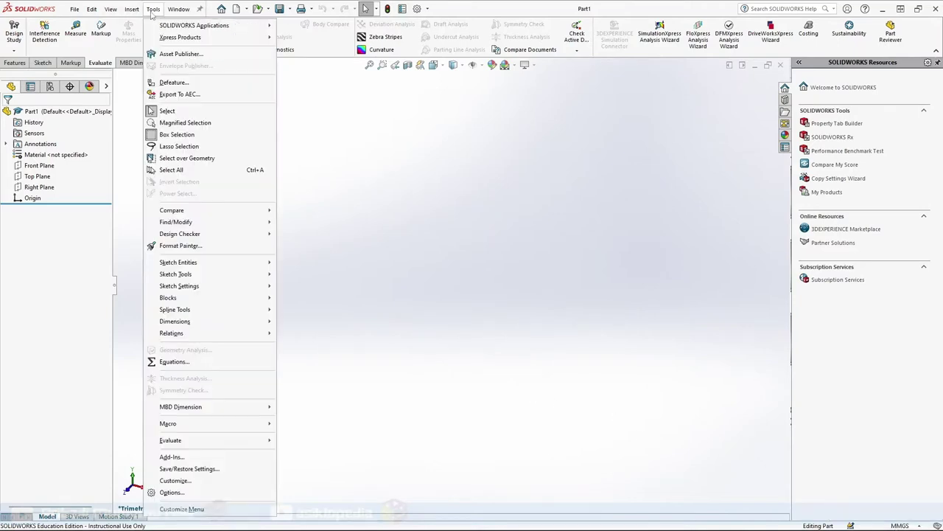
- Open the Equations editor and add global variable A = 3
{"action": "left_click", "coordinate": [194, 362]}
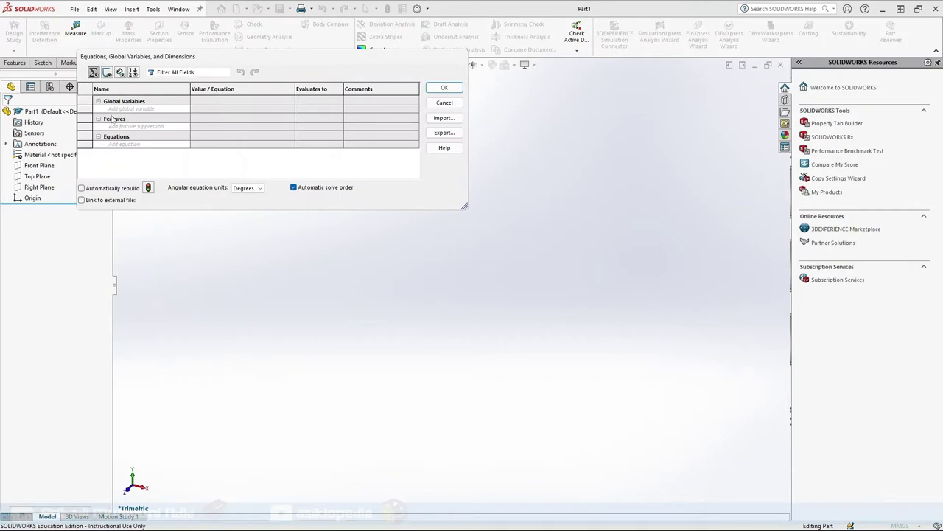
{"action": "left_click", "coordinate": [118, 109]}
{"action": "type", "text": "A"}
{"action": "key", "text": "Tab"}
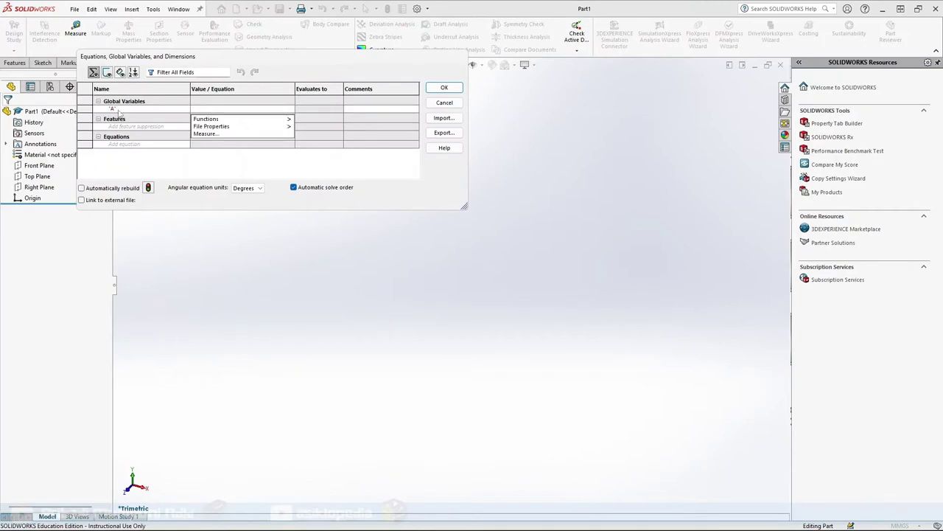
{"action": "type", "text": "3"}
{"action": "key", "text": "Return"}
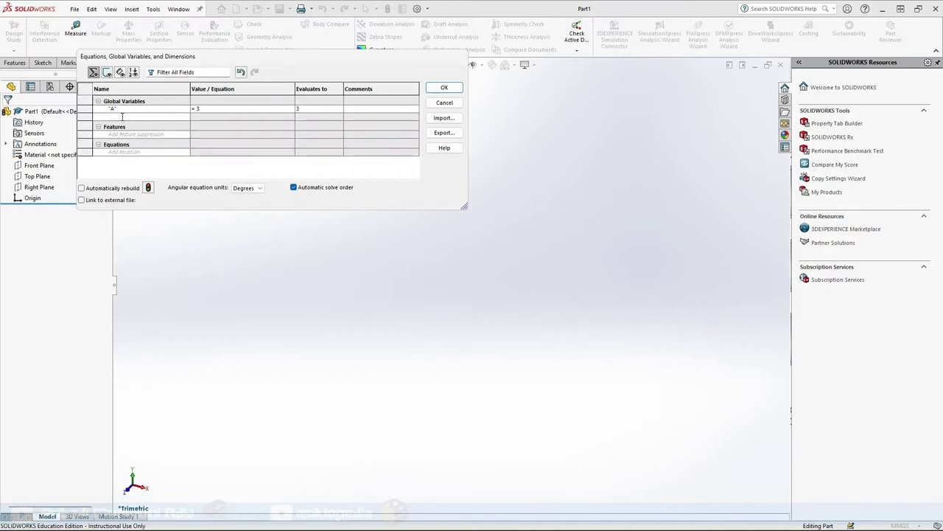
- Add global variables B = 78 and C = 8 and close the Equations editor
{"action": "type", "text": "B"}
{"action": "key", "text": "Tab"}
{"action": "type", "text": "78"}
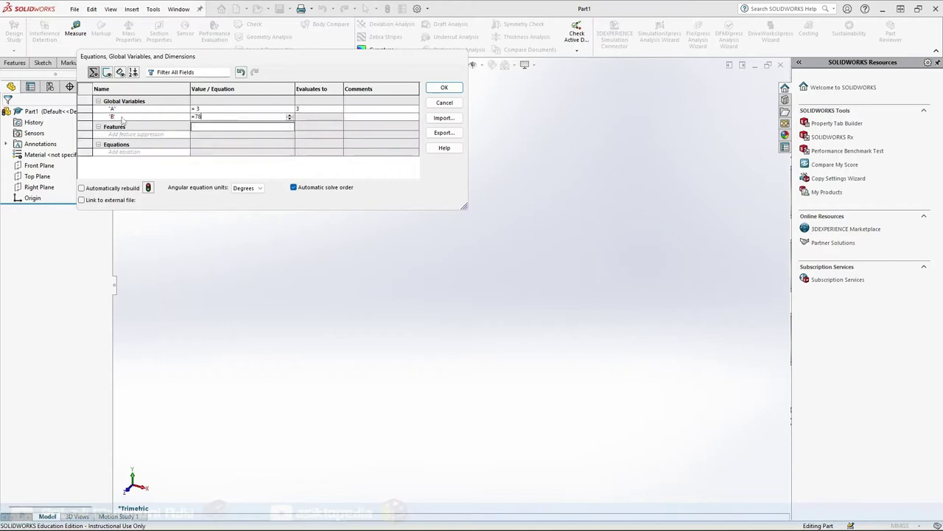
{"action": "key", "text": "Return"}
{"action": "type", "text": "C"}
{"action": "key", "text": "Tab"}
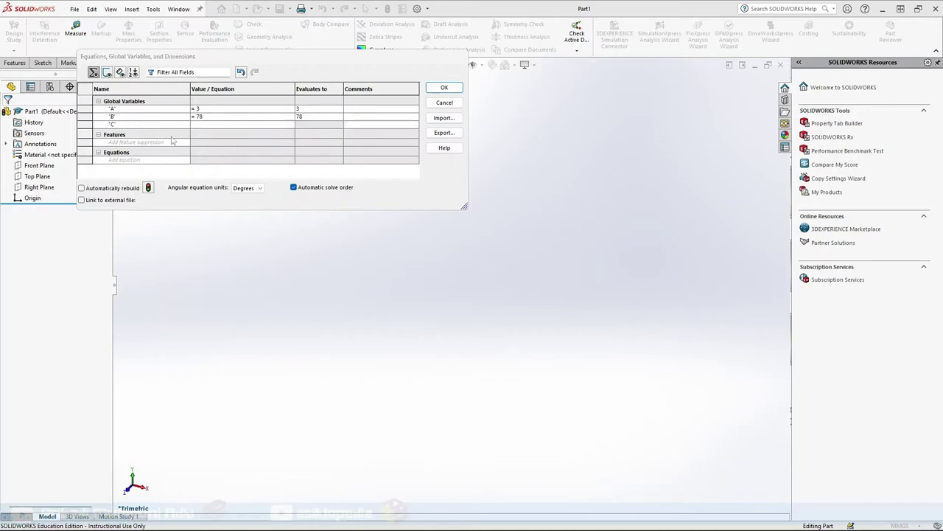
{"action": "type", "text": "8"}
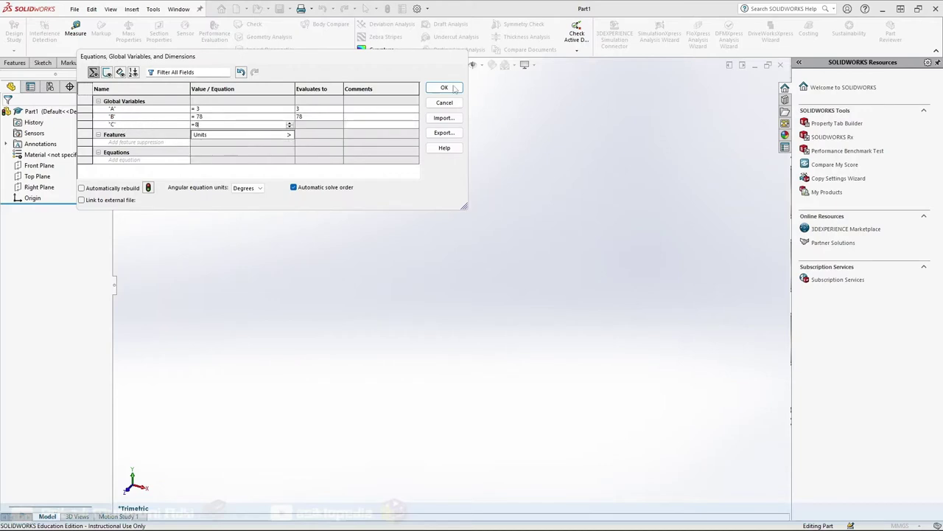
{"action": "left_click", "coordinate": [453, 88]}
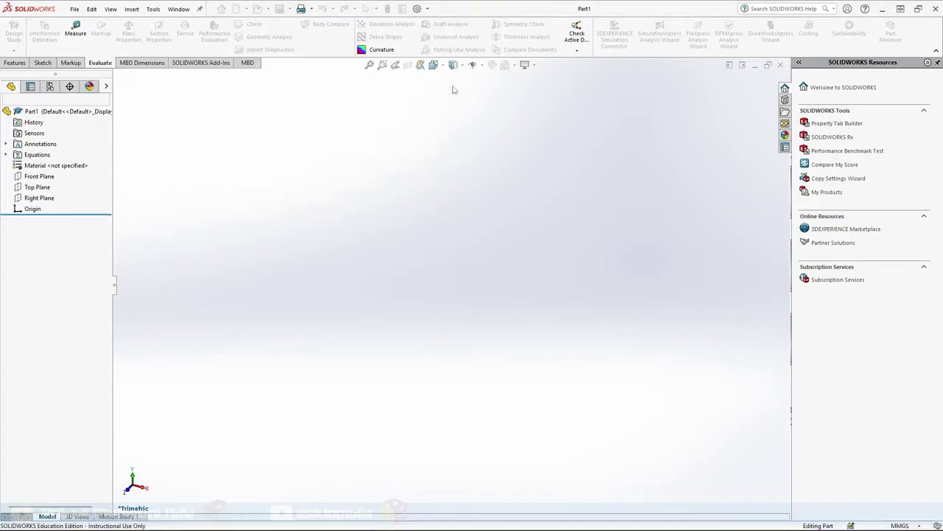
- Sketch on the Front Plane a base line from the origin, a tangent arc, and the sloped wall
{"action": "left_click", "coordinate": [44, 176]}
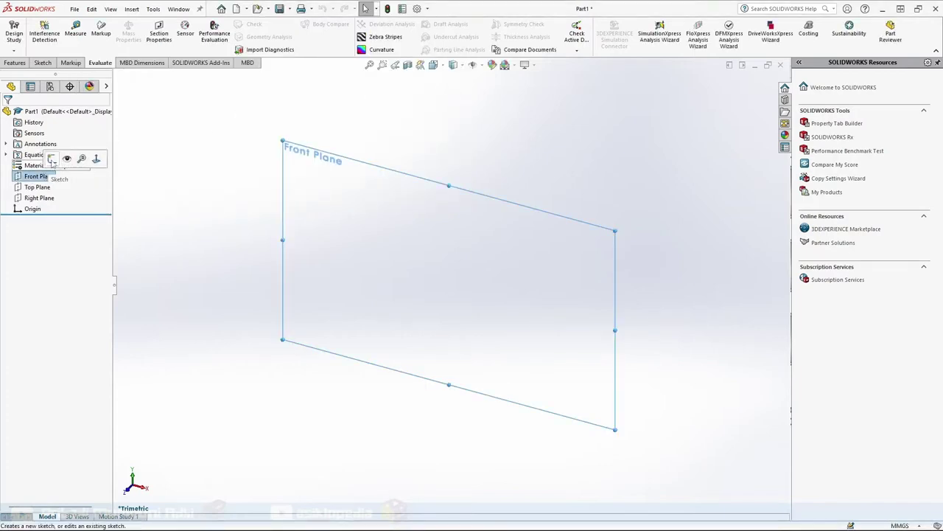
{"action": "left_click", "coordinate": [52, 160]}
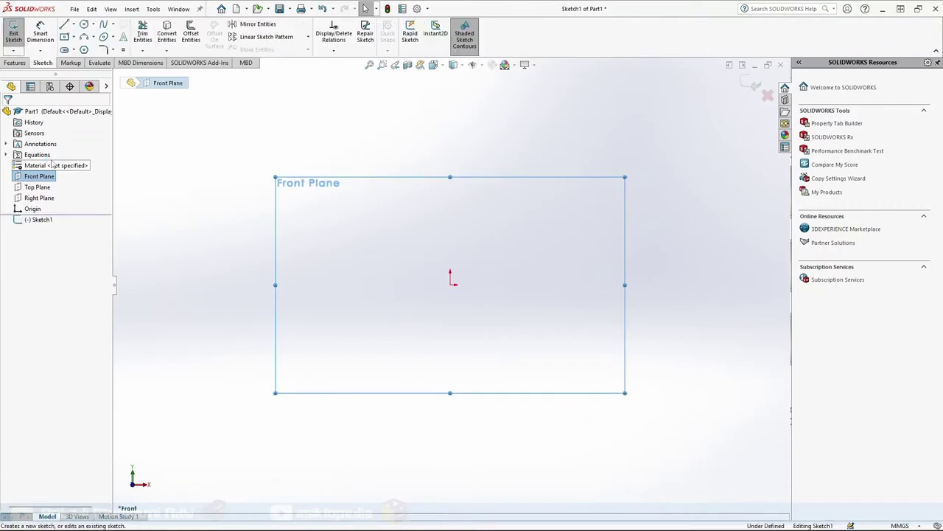
{"action": "key", "text": "l"}
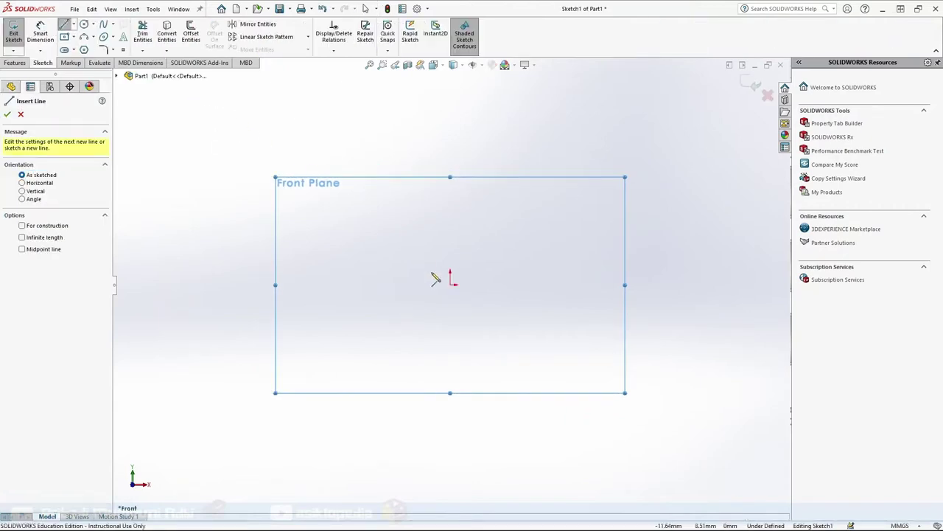
{"action": "left_click", "coordinate": [451, 285]}
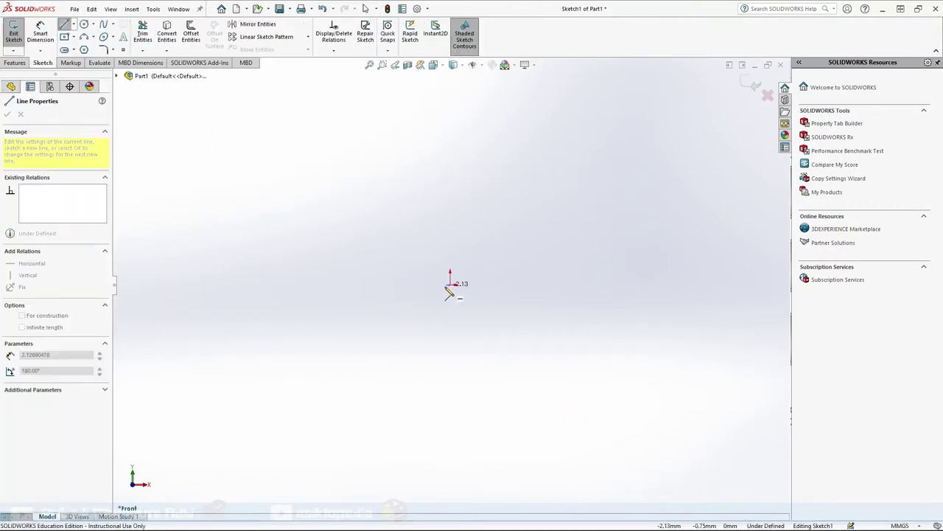
{"action": "left_click", "coordinate": [382, 285]}
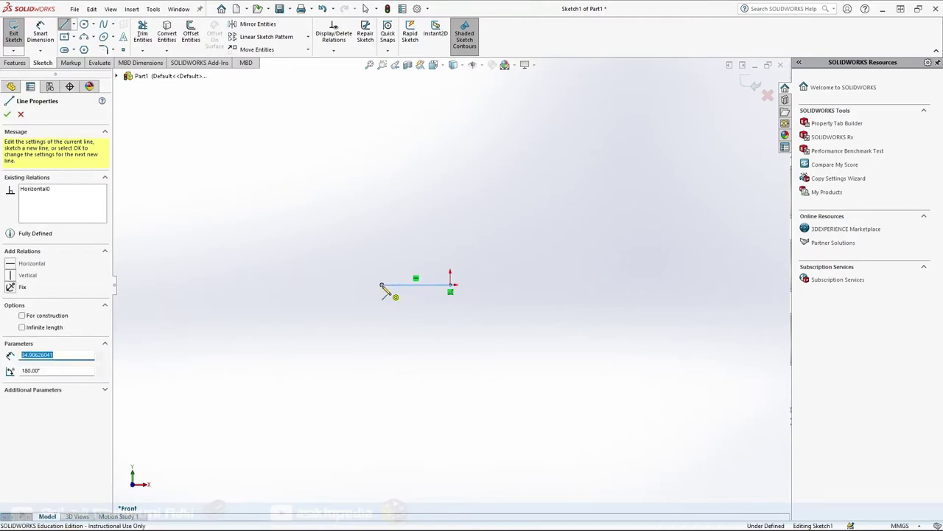
{"action": "key", "text": "a"}
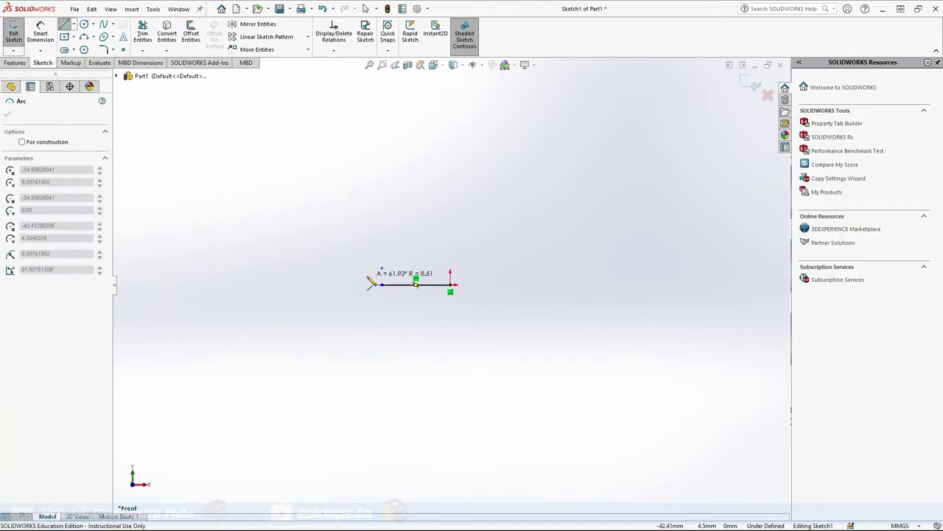
{"action": "left_click", "coordinate": [372, 283]}
{"action": "left_click", "coordinate": [373, 282]}
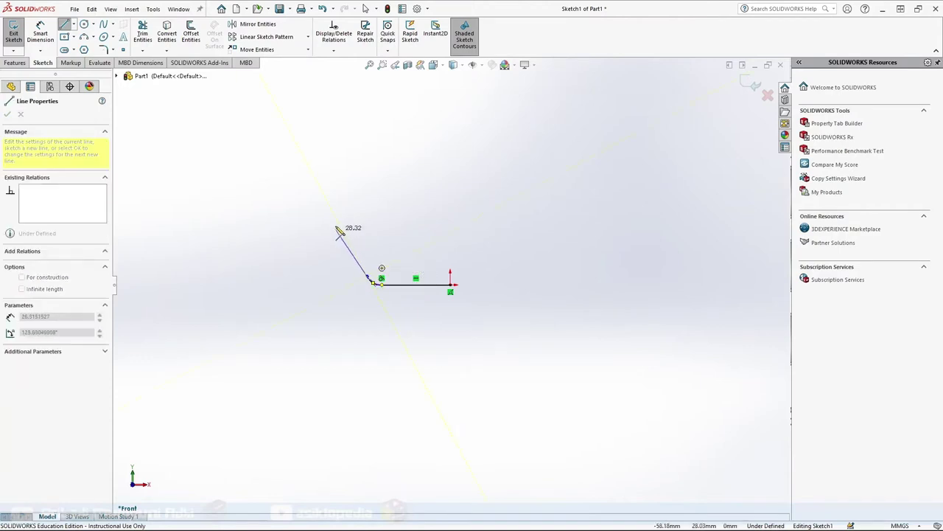
{"action": "left_click", "coordinate": [315, 178]}
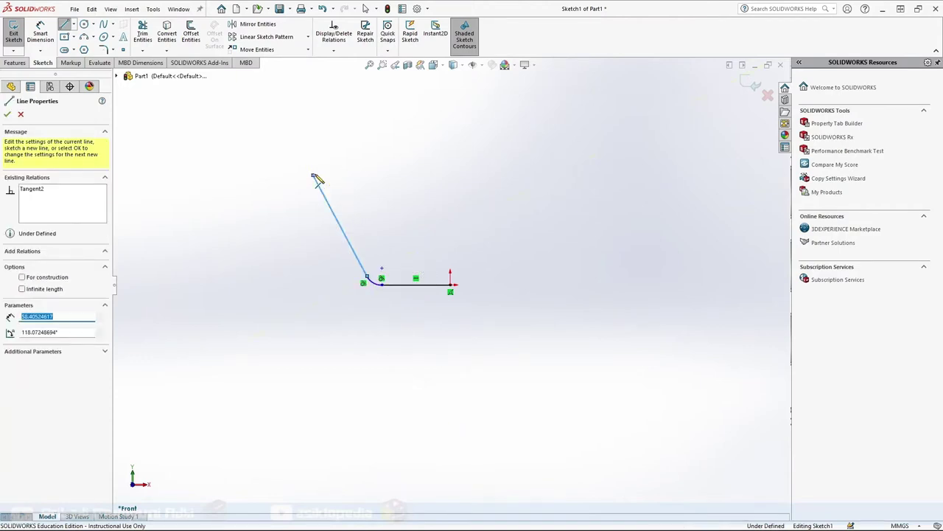
- Add the top tangent arc and short rim line, making the arc tangent to the rim
{"action": "key", "text": "a"}
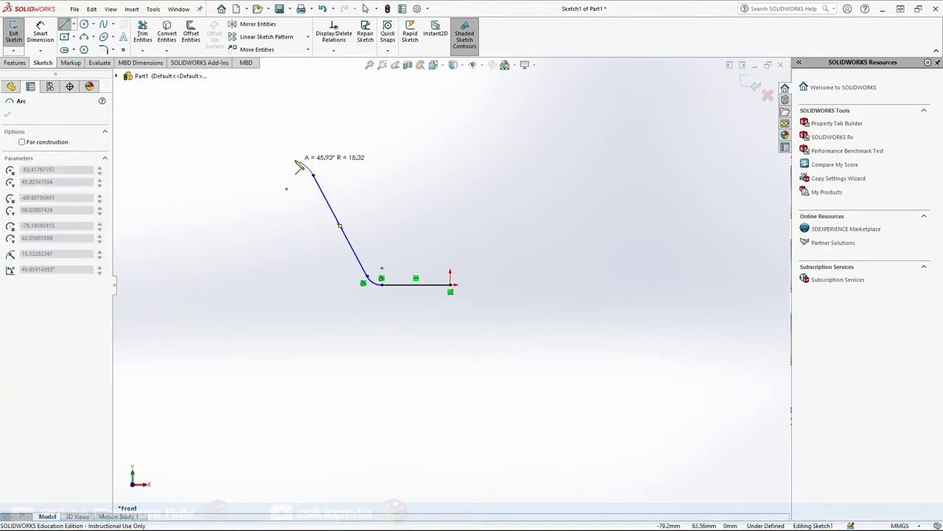
{"action": "left_click", "coordinate": [297, 161]}
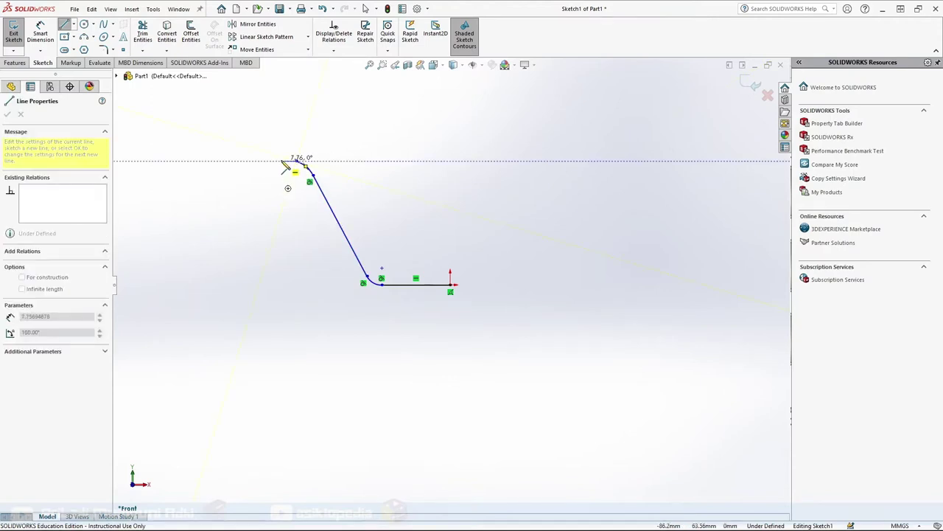
{"action": "left_click", "coordinate": [281, 160]}
{"action": "key", "text": "Escape"}
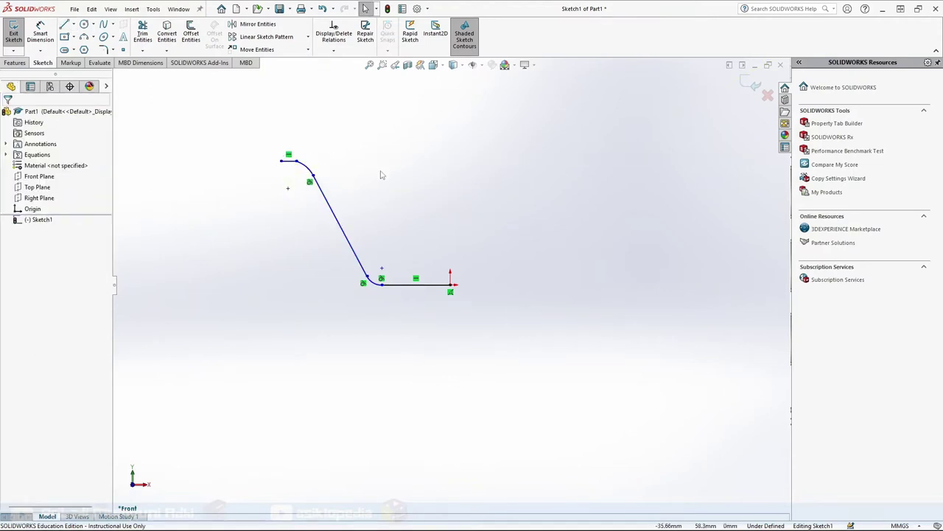
{"action": "scroll", "coordinate": [293, 147], "scroll_direction": "down", "scroll_amount": 2}
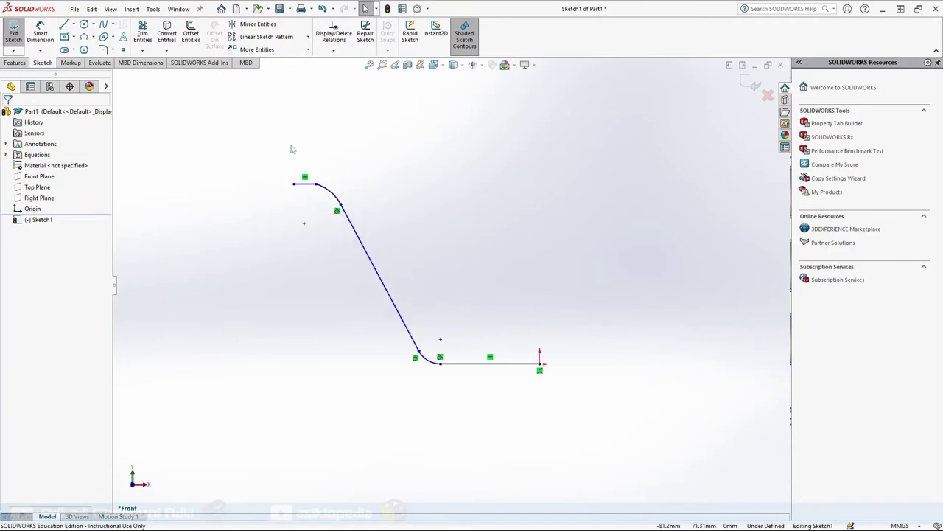
{"action": "left_click", "coordinate": [331, 196]}
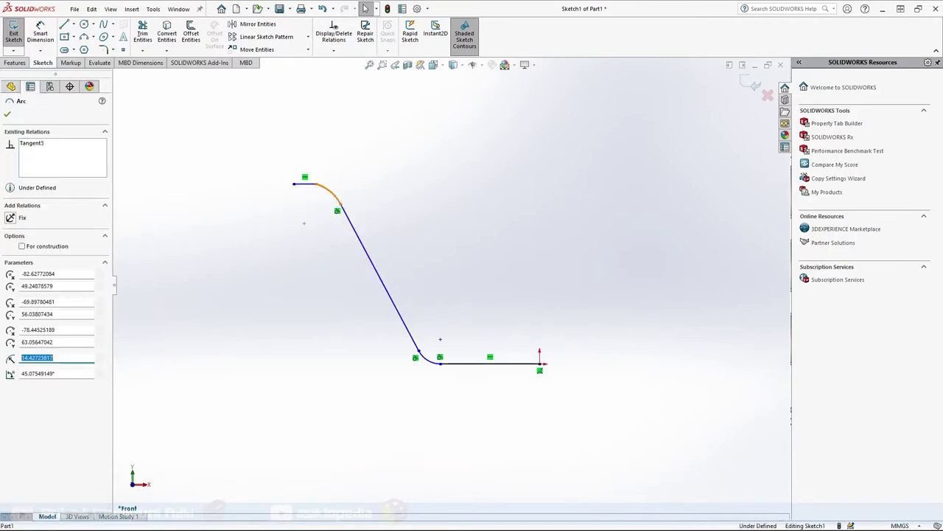
{"action": "left_click", "coordinate": [309, 184], "text": "ctrl"}
{"action": "left_click", "coordinate": [344, 140]}
{"action": "left_click", "coordinate": [393, 224]}
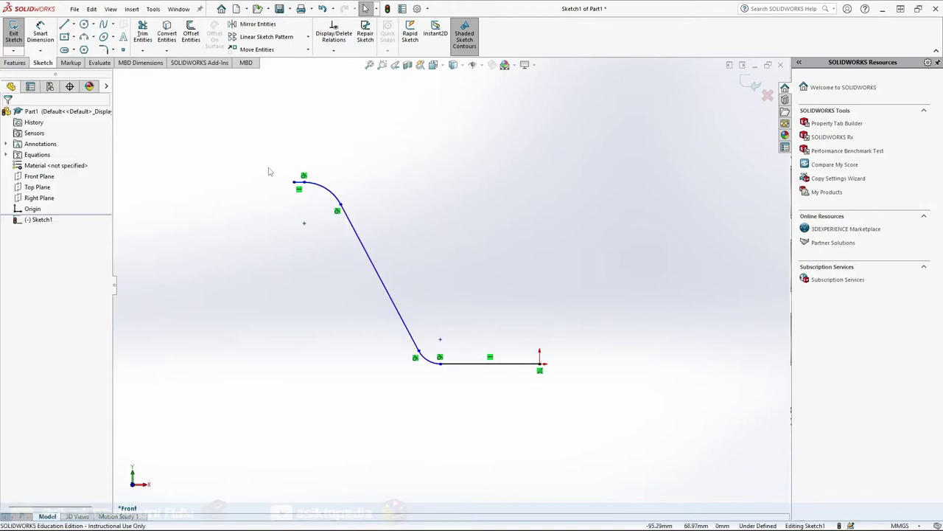
{"action": "left_click_drag", "start_coordinate": [269, 171], "coordinate": [603, 417]}
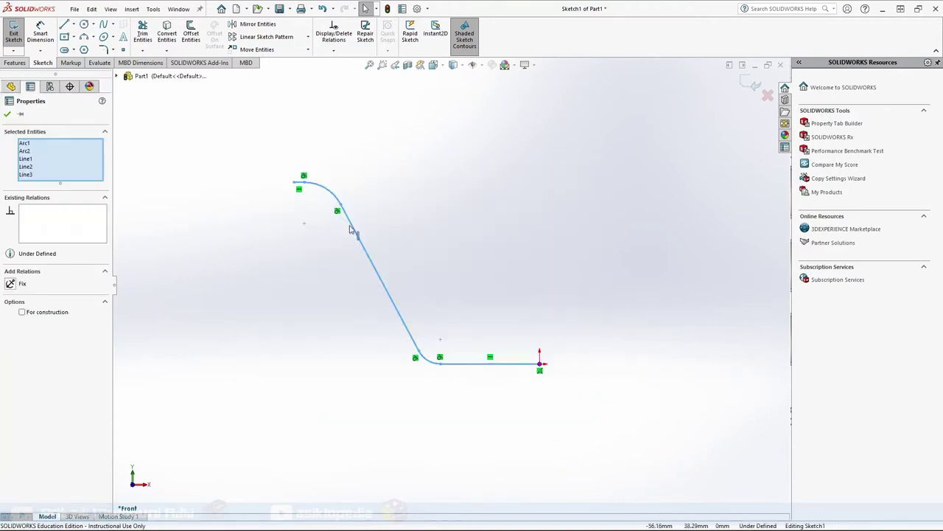
- Offset the profile by 3 mm and link the thickness dimension to global variable A
{"action": "left_click", "coordinate": [189, 41]}
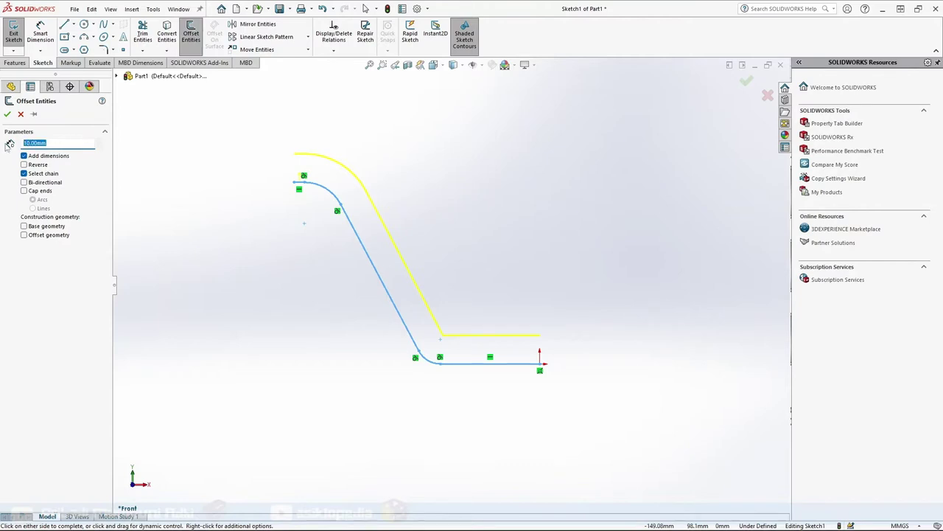
{"action": "type", "text": "3"}
{"action": "key", "text": "Return"}
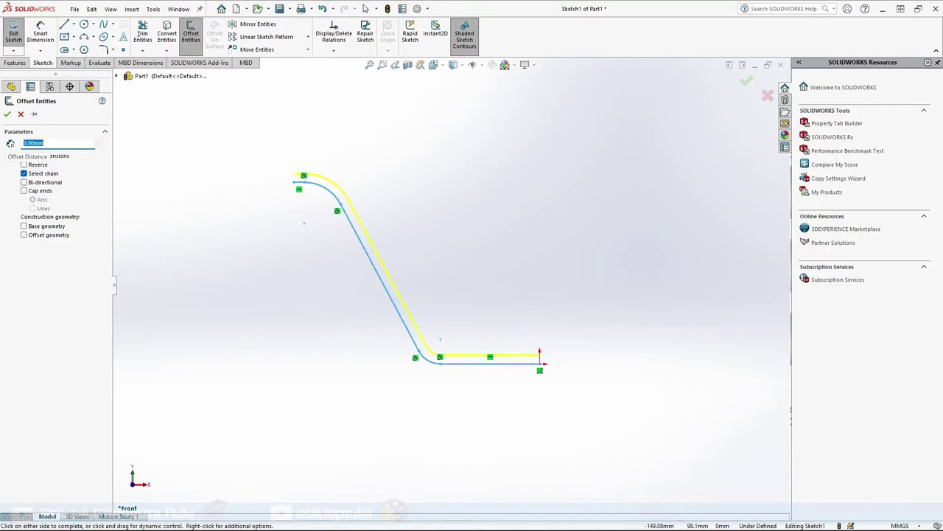
{"action": "key", "text": "Return"}
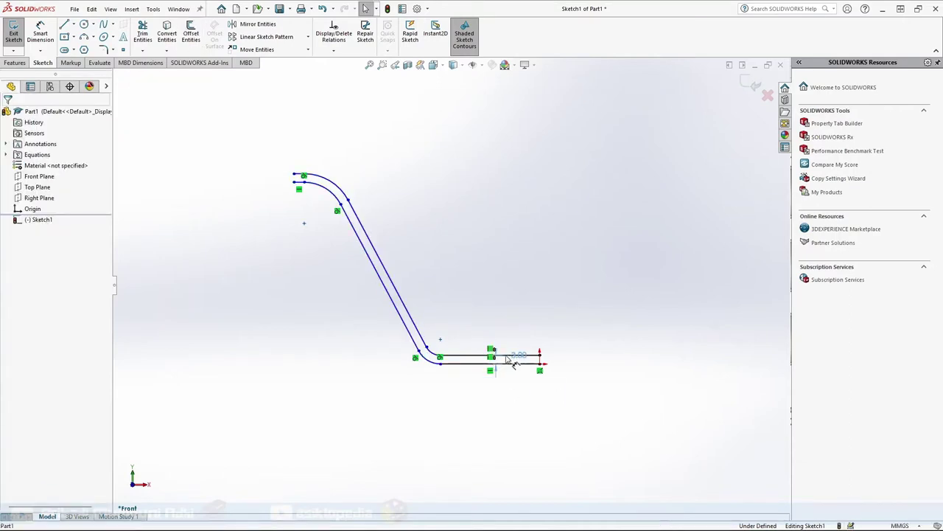
{"action": "left_click_drag", "start_coordinate": [513, 363], "coordinate": [568, 361]}
{"action": "double_click", "coordinate": [566, 357]}
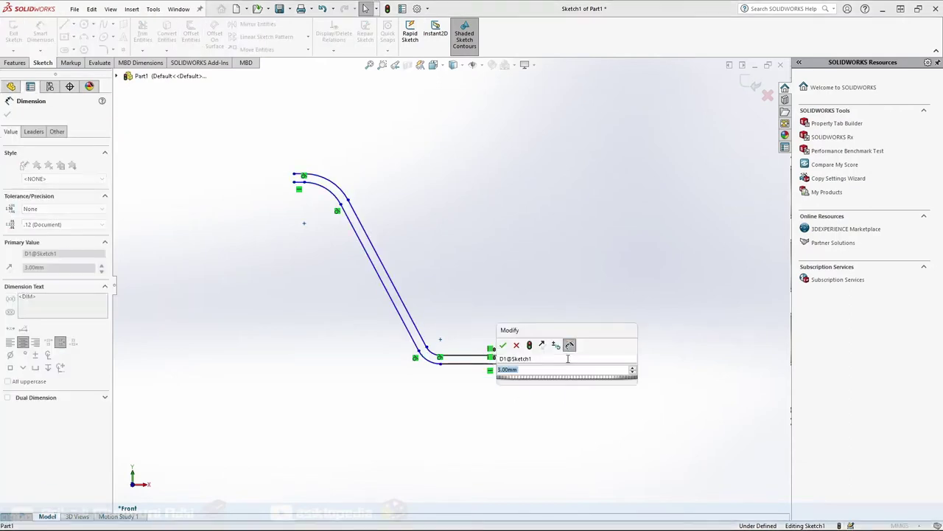
{"action": "type", "text": "="}
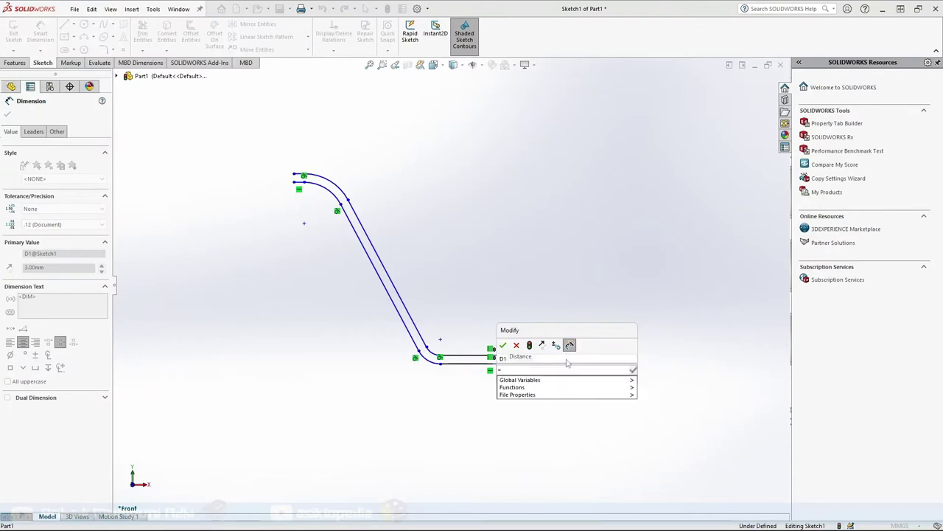
{"action": "mouse_move", "coordinate": [563, 379]}
{"action": "left_click", "coordinate": [650, 382]}
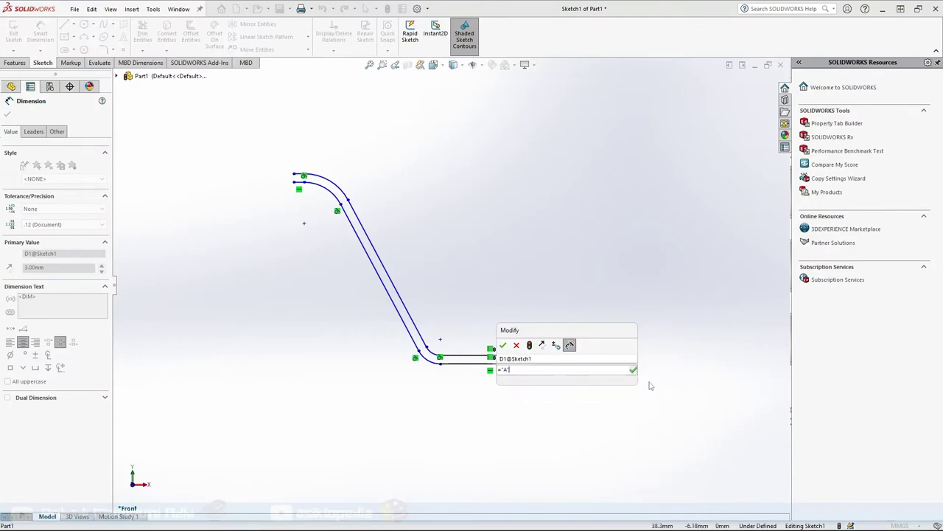
{"action": "key", "text": "Return"}
{"action": "key", "text": "Return"}
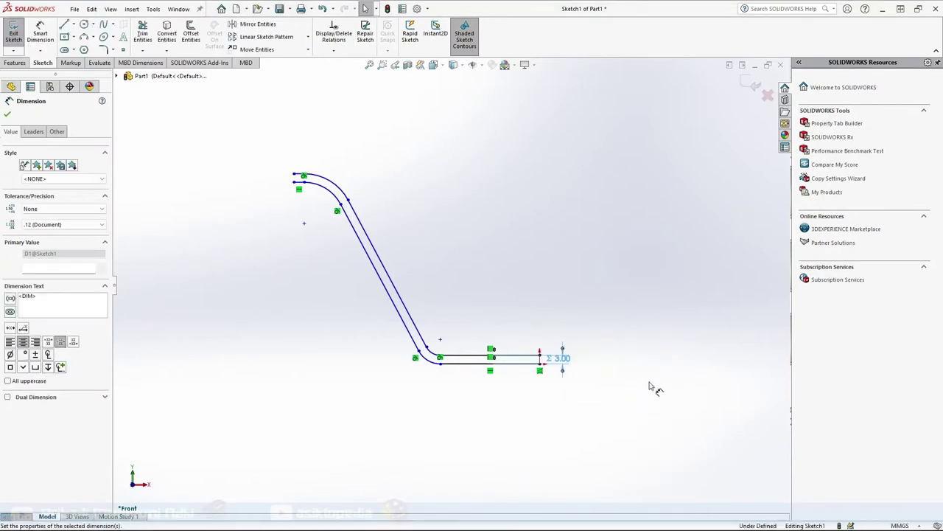
- Dimension the profile height to 58 mm
{"action": "left_click", "coordinate": [39, 33]}
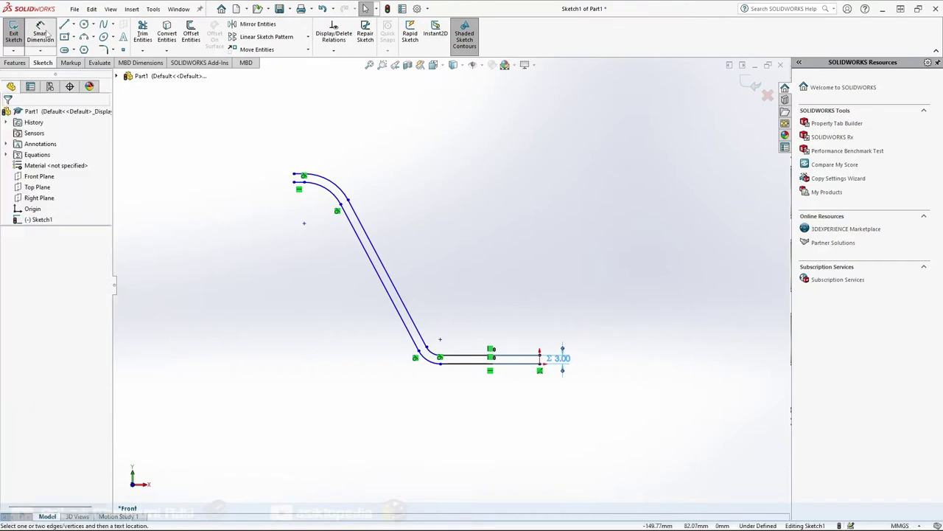
{"action": "scroll", "coordinate": [273, 191], "scroll_direction": "down", "scroll_amount": 2}
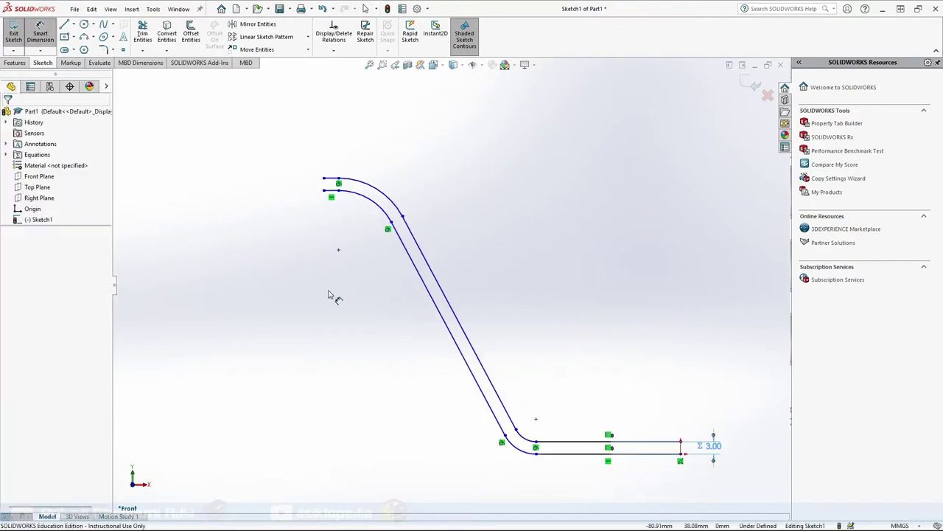
{"action": "left_click", "coordinate": [325, 178]}
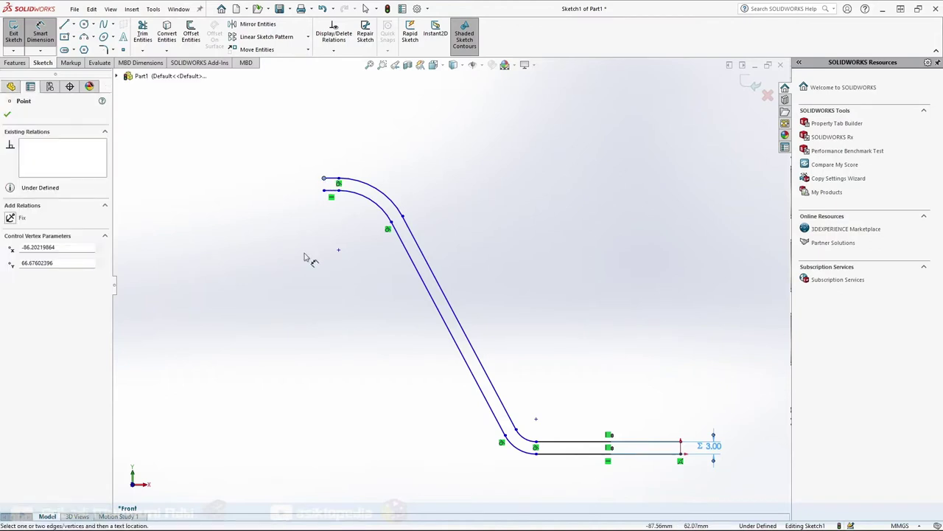
{"action": "left_click", "coordinate": [569, 453]}
{"action": "left_click", "coordinate": [268, 343]}
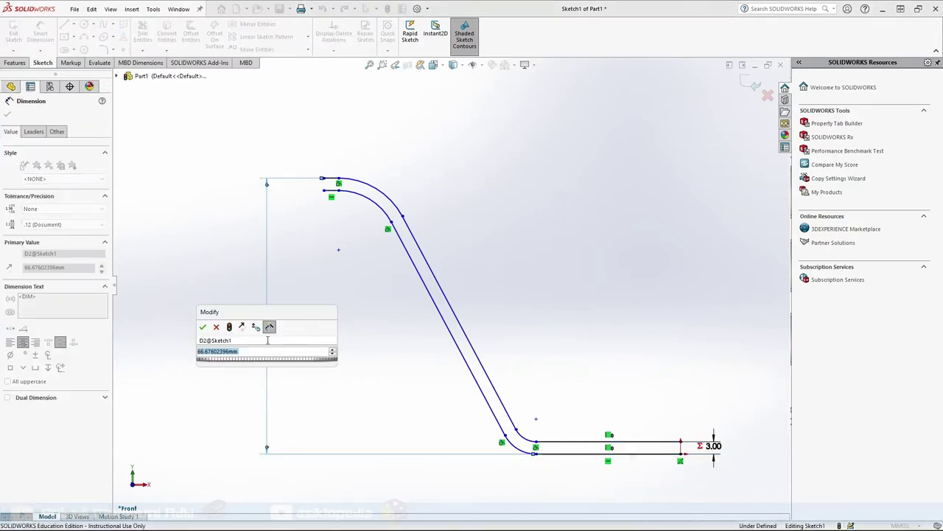
{"action": "type", "text": "8"}
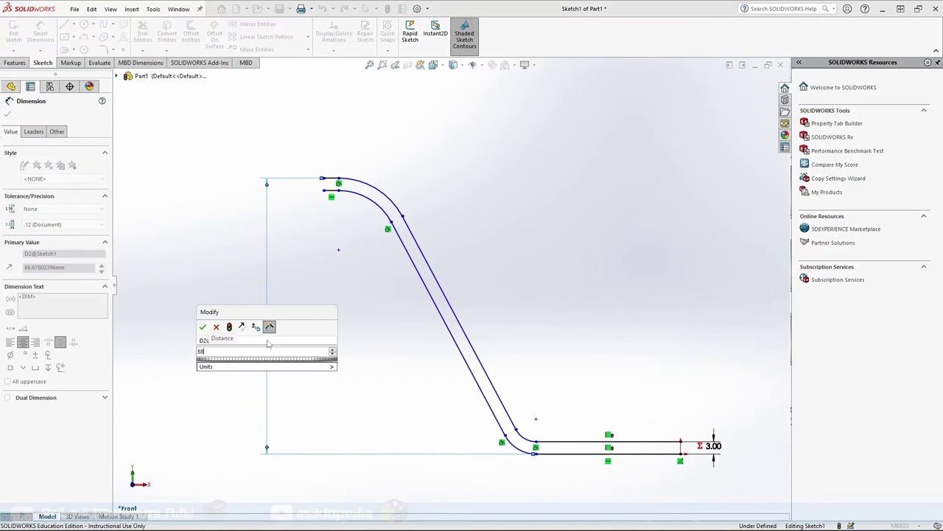
{"action": "key", "text": "Return"}
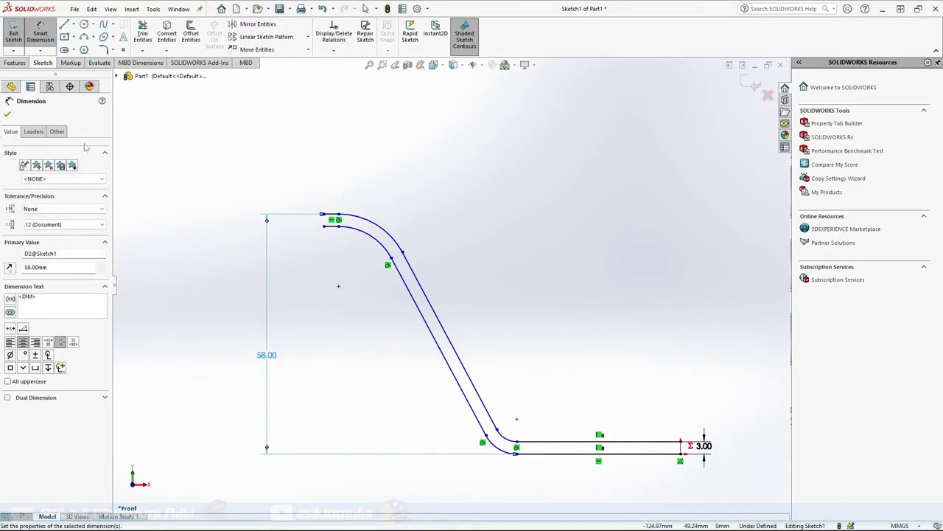
{"action": "left_click", "coordinate": [65, 24]}
- Close both profile ends with short lines and add a vertical centerline at the right end
{"action": "left_click_drag", "start_coordinate": [324, 215], "coordinate": [325, 227]}
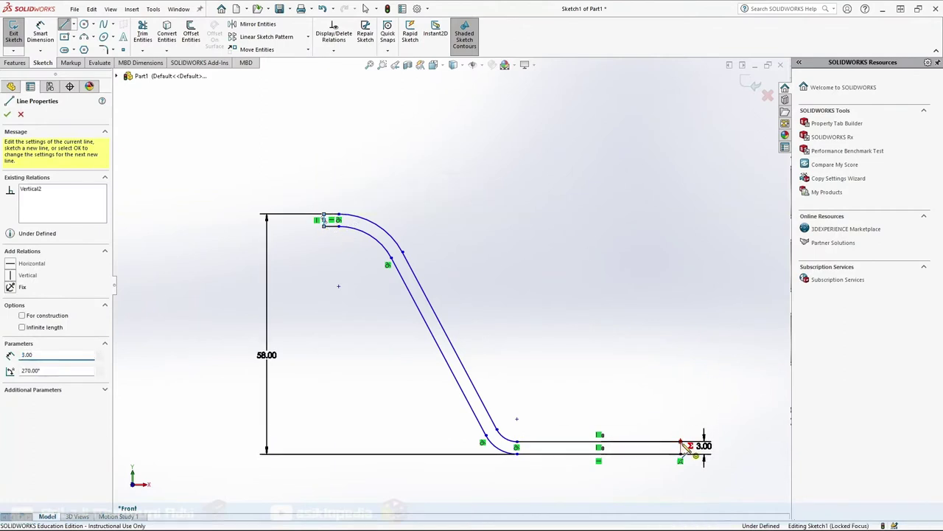
{"action": "left_click_drag", "start_coordinate": [679, 442], "coordinate": [679, 452]}
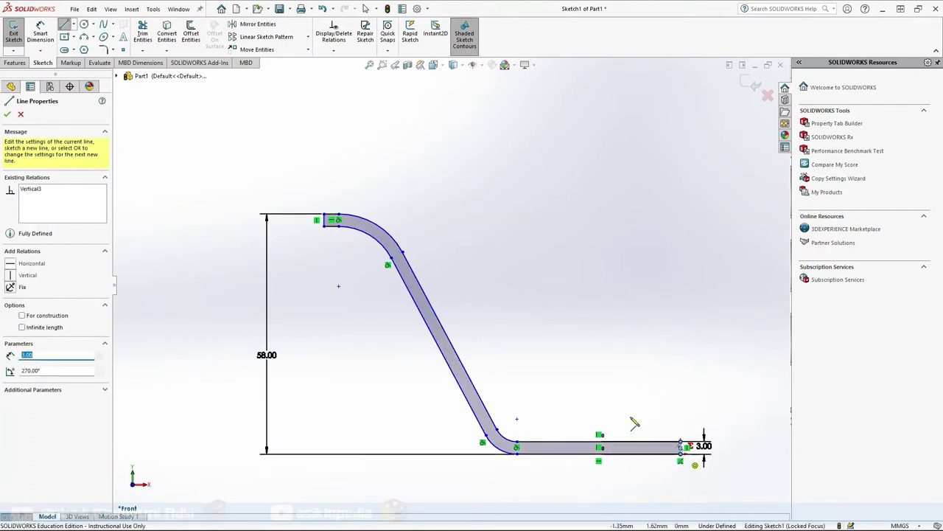
{"action": "left_click", "coordinate": [6, 114]}
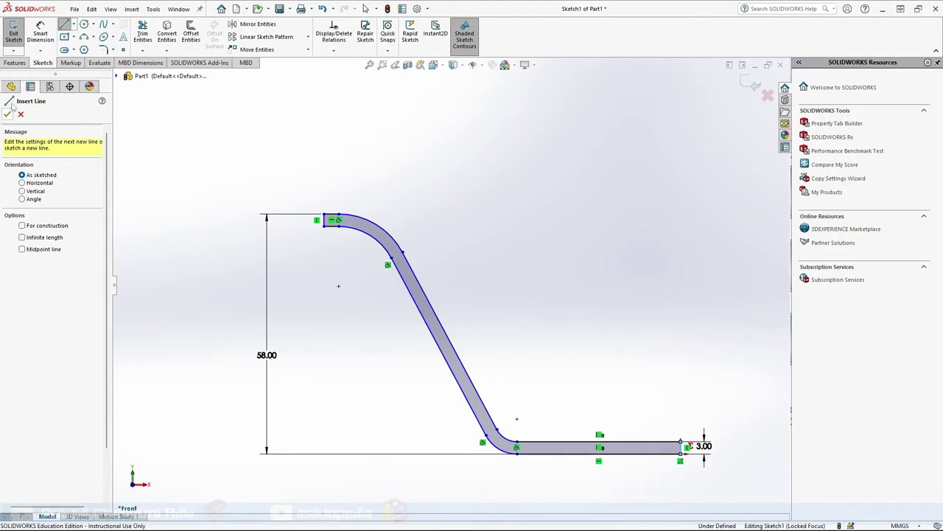
{"action": "left_click", "coordinate": [73, 24]}
{"action": "key", "text": "Escape"}
{"action": "left_click", "coordinate": [65, 25]}
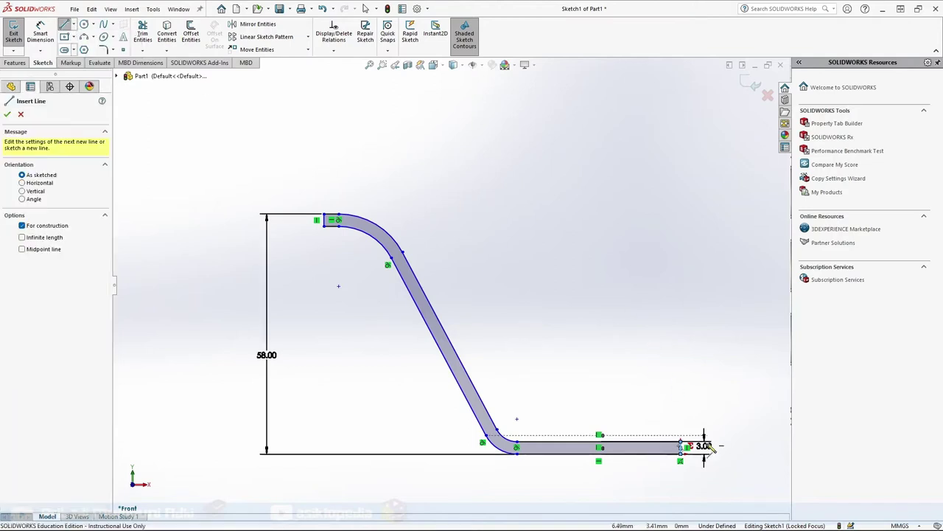
{"action": "left_click", "coordinate": [680, 451]}
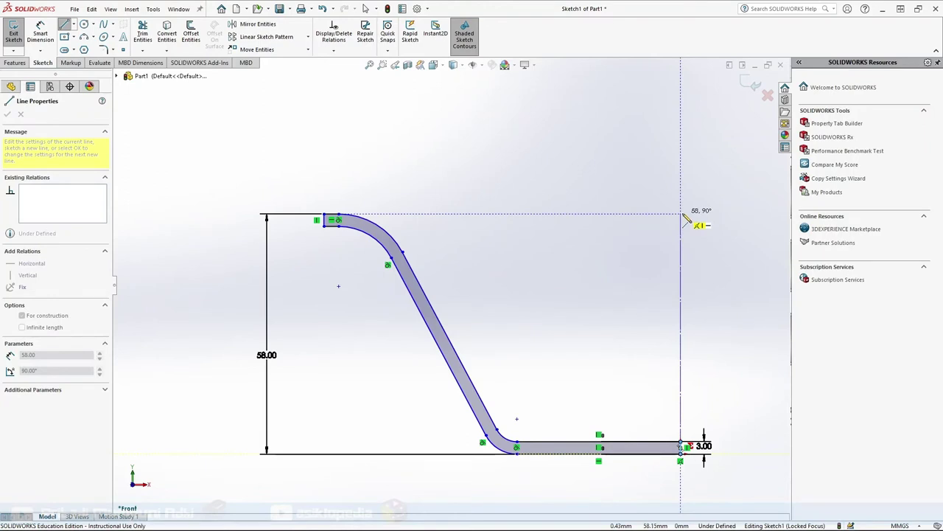
{"action": "double_click", "coordinate": [680, 214]}
{"action": "key", "text": "Escape"}
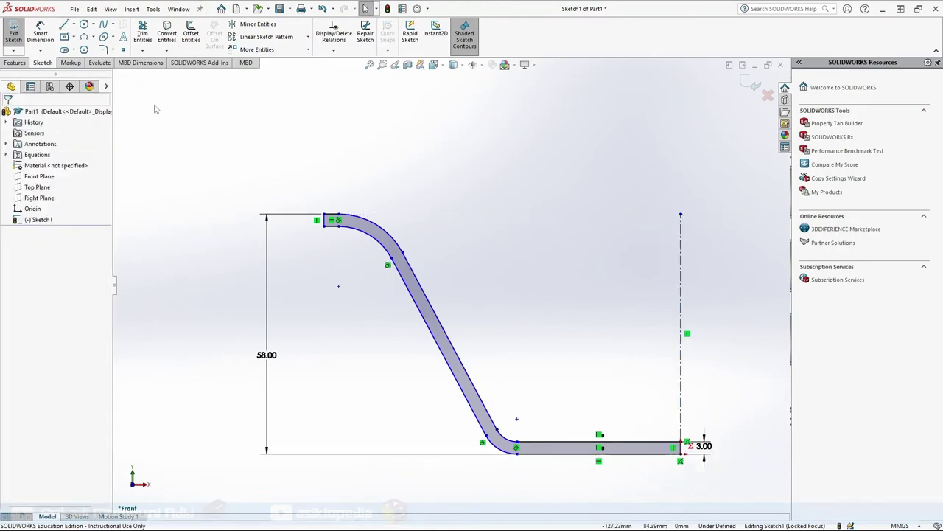
- Set the lower bend radius to 6 mm and the upper bend radius to 3 mm
{"action": "left_click", "coordinate": [41, 36]}
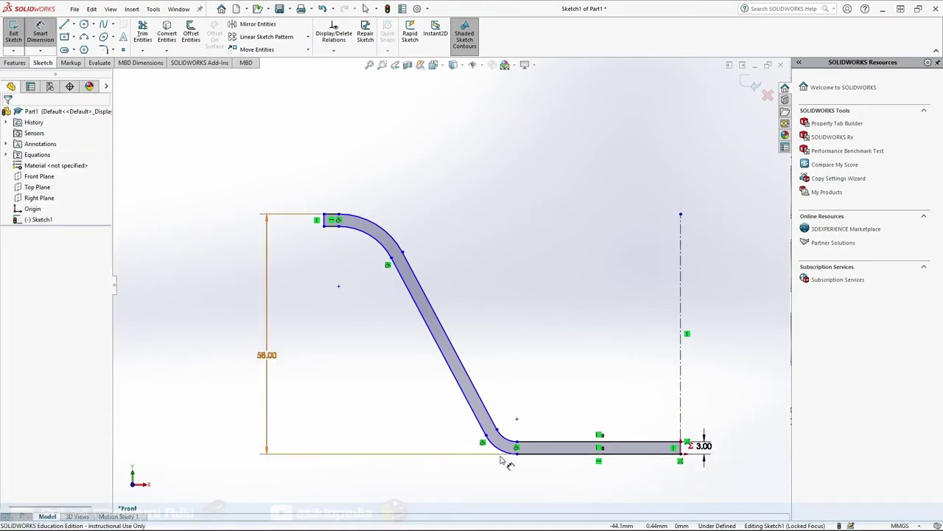
{"action": "left_click", "coordinate": [504, 449]}
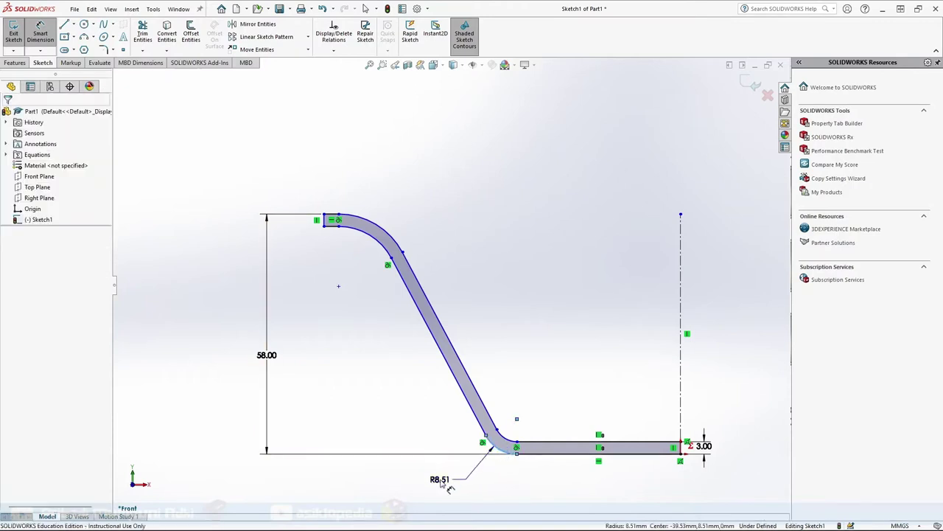
{"action": "left_click", "coordinate": [447, 487]}
{"action": "type", "text": "6"}
{"action": "key", "text": "Return"}
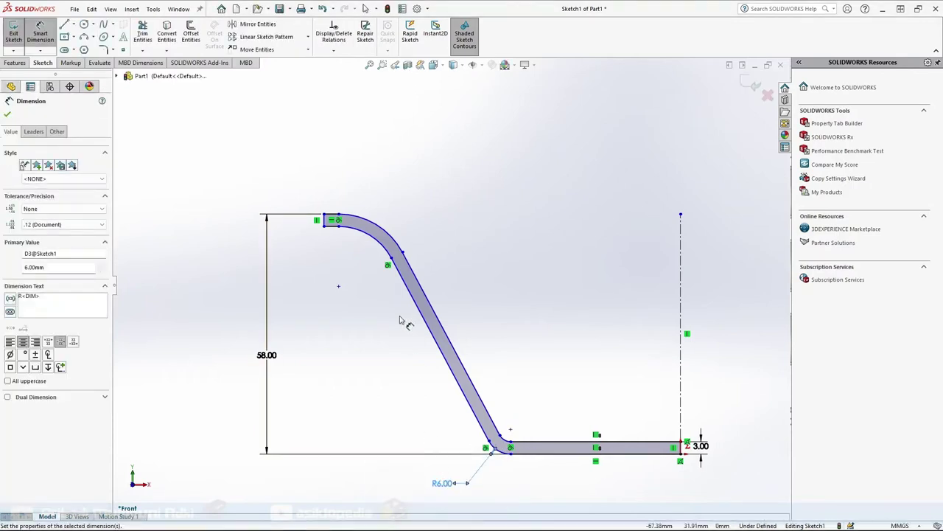
{"action": "left_click", "coordinate": [367, 230]}
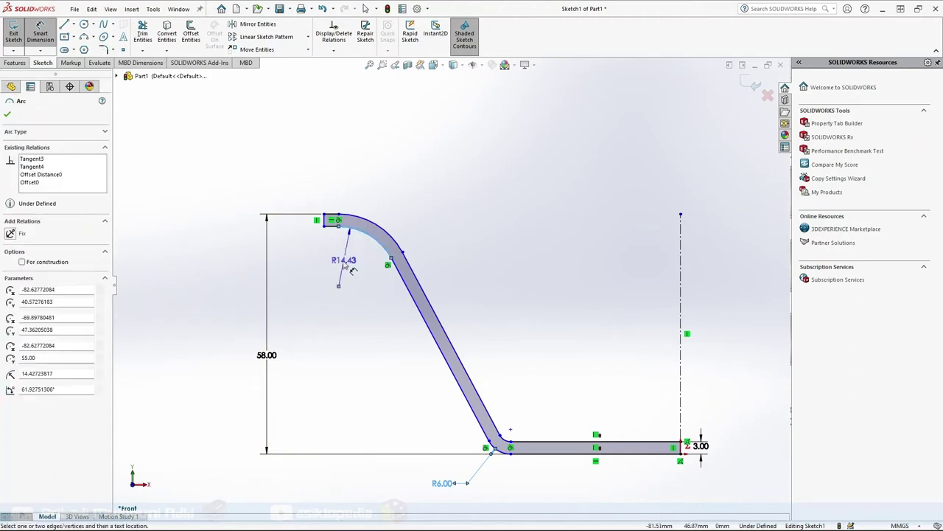
{"action": "left_click", "coordinate": [353, 269]}
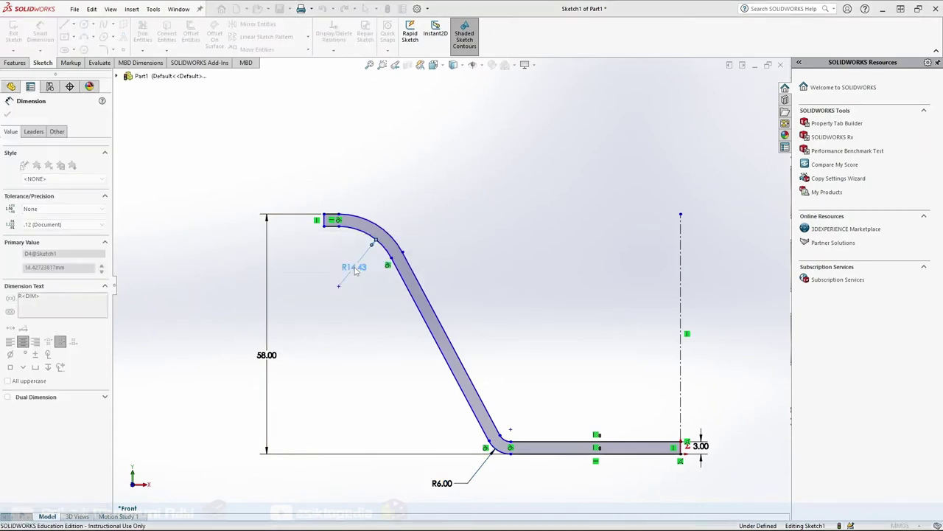
{"action": "type", "text": "3"}
{"action": "key", "text": "Return"}
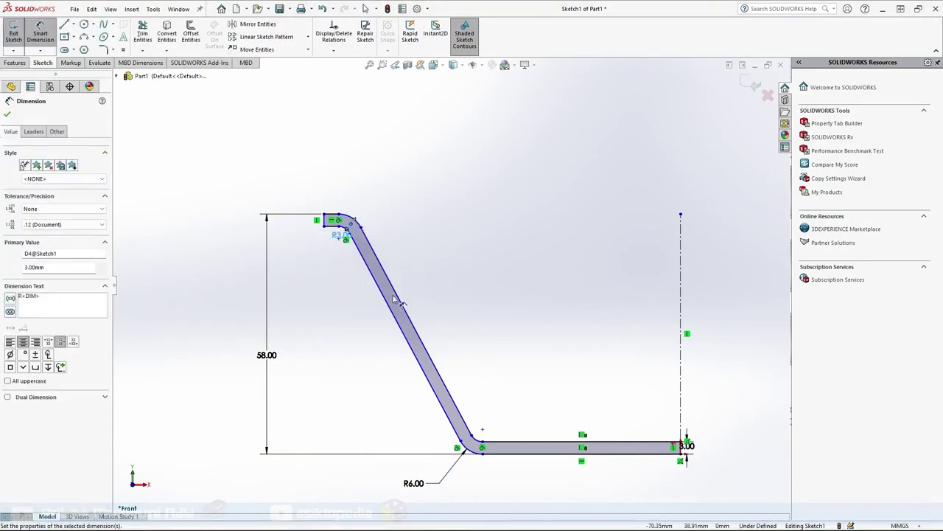
- Dimension the slanted wall at 9° from the vertical centerline
{"action": "left_click", "coordinate": [405, 308]}
{"action": "left_click", "coordinate": [681, 283]}
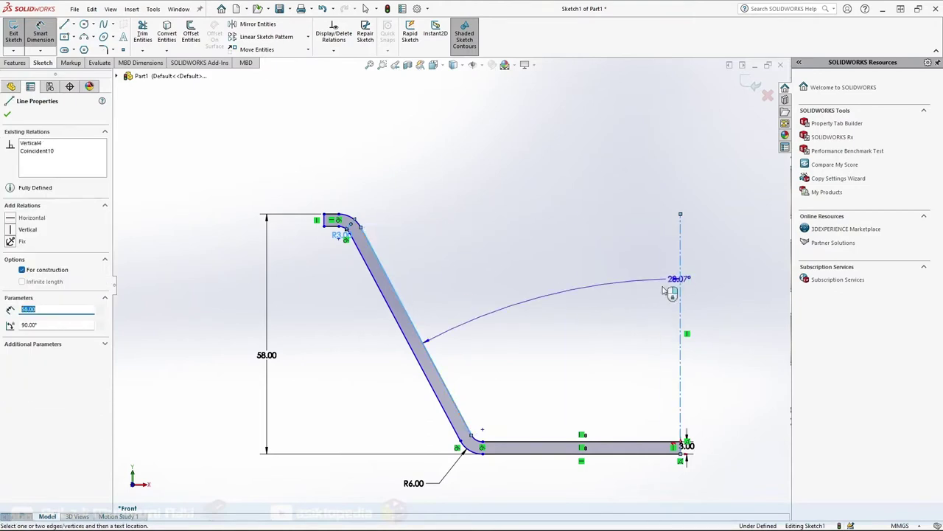
{"action": "left_click", "coordinate": [601, 324]}
{"action": "type", "text": "9"}
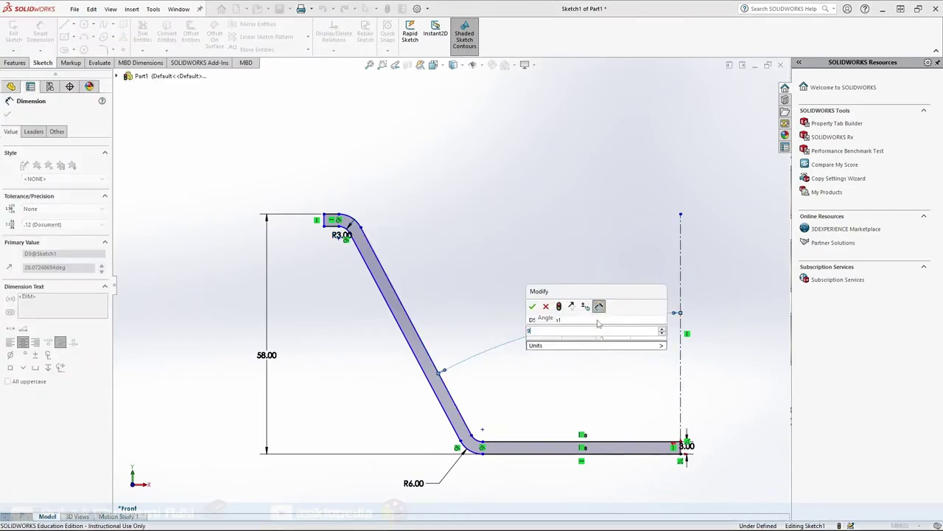
{"action": "key", "text": "Return"}
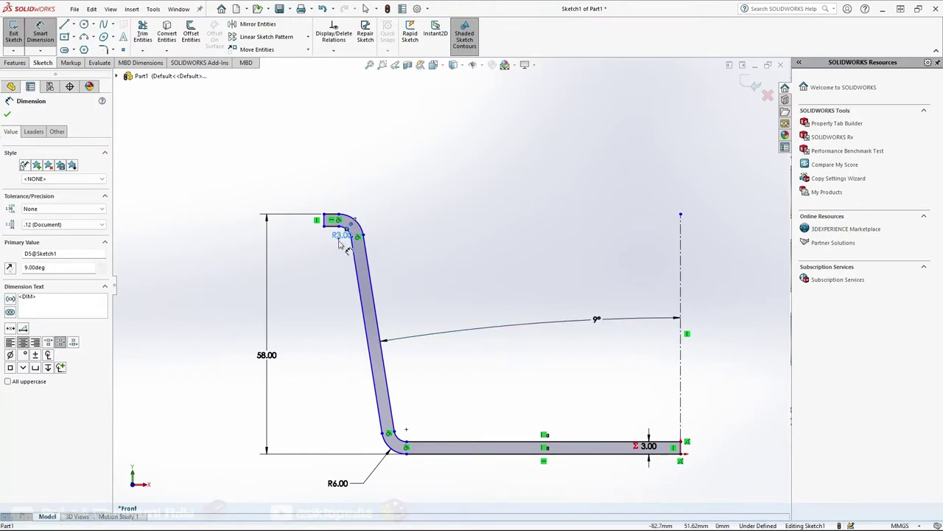
{"action": "left_click", "coordinate": [680, 253]}
- Dimension the top lip end to the centerline with equation ="1"/2, giving 39 mm
{"action": "left_click", "coordinate": [680, 253]}
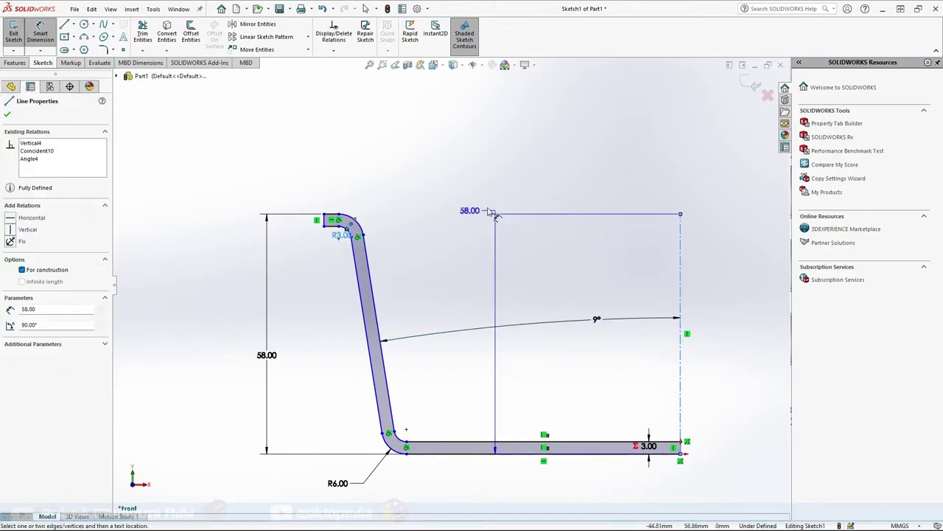
{"action": "key", "text": "Escape"}
{"action": "scroll", "coordinate": [330, 258], "scroll_direction": "down", "scroll_amount": 2}
{"action": "left_click_drag", "start_coordinate": [377, 230], "coordinate": [324, 306]}
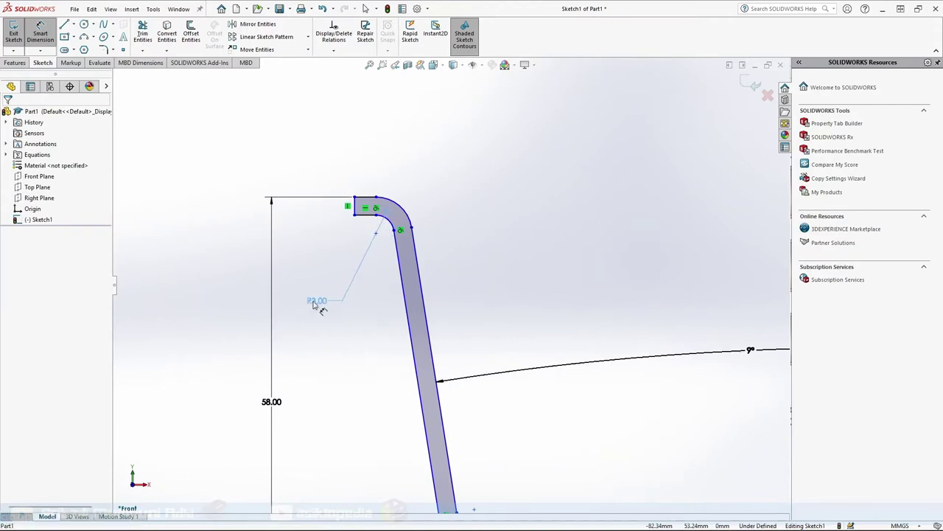
{"action": "left_click", "coordinate": [376, 234]}
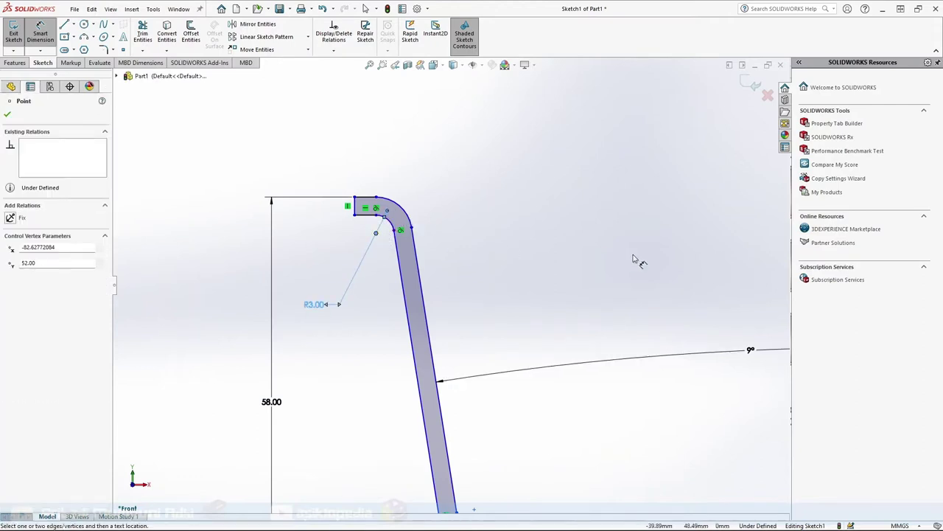
{"action": "scroll", "coordinate": [663, 258], "scroll_direction": "up", "scroll_amount": 2}
{"action": "left_click", "coordinate": [745, 247]}
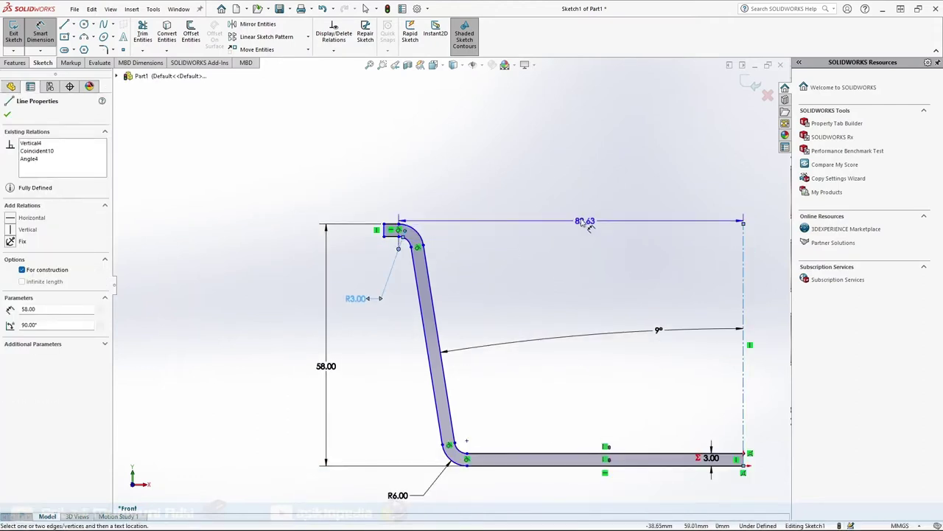
{"action": "left_click", "coordinate": [574, 190]}
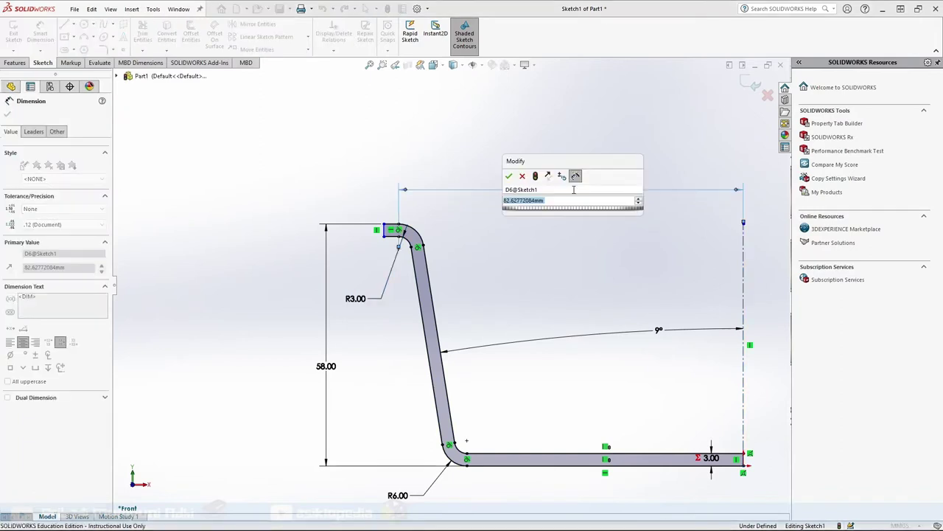
{"action": "type", "text": "=\""}
{"action": "type", "text": "1"}
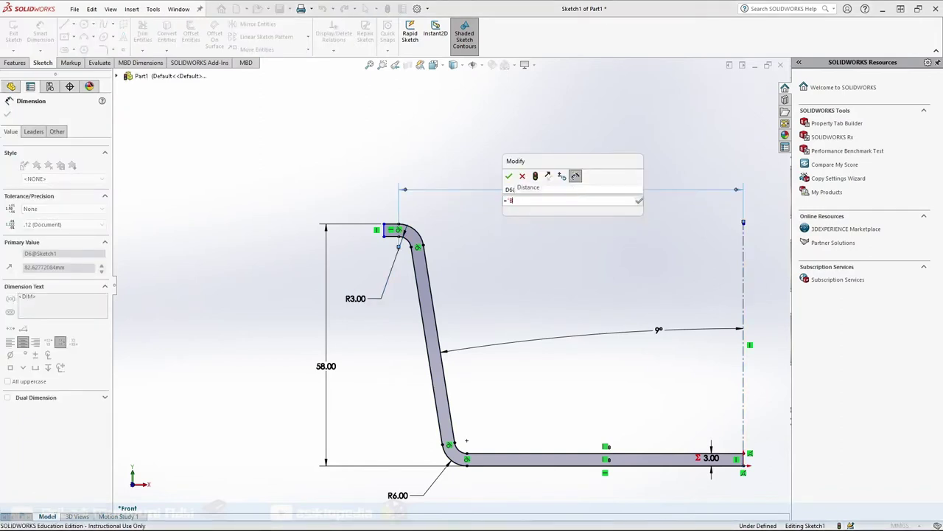
{"action": "type", "text": "\"/"}
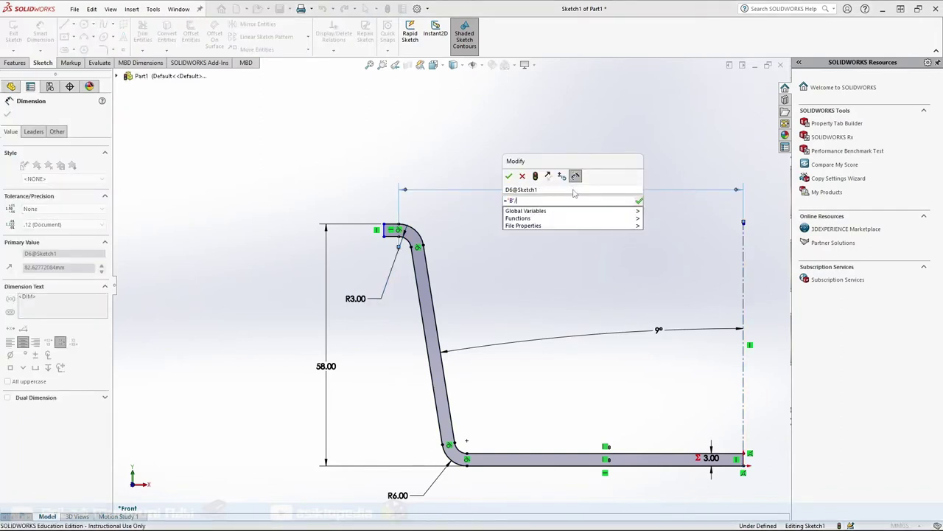
{"action": "type", "text": "2"}
{"action": "key", "text": "Return"}
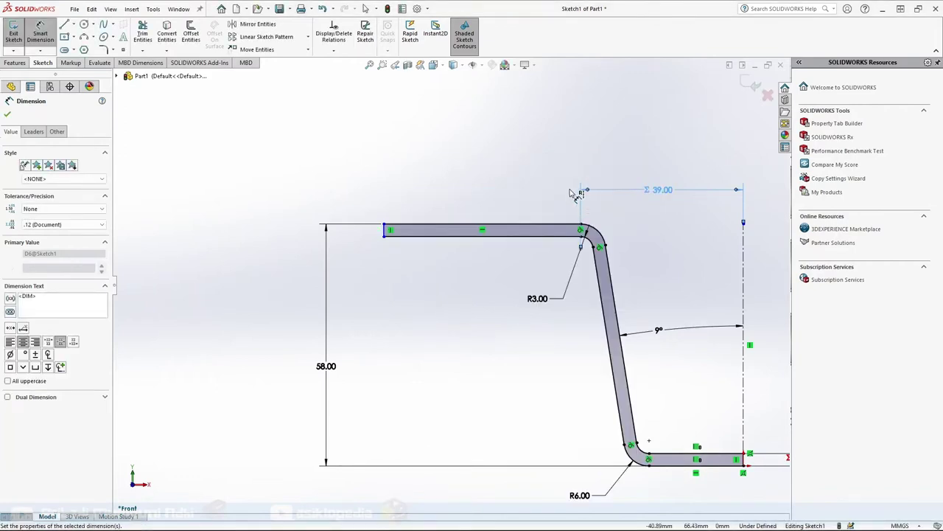
- Set the top lip length to 2 mm and exit the sketch
{"action": "left_click", "coordinate": [460, 227]}
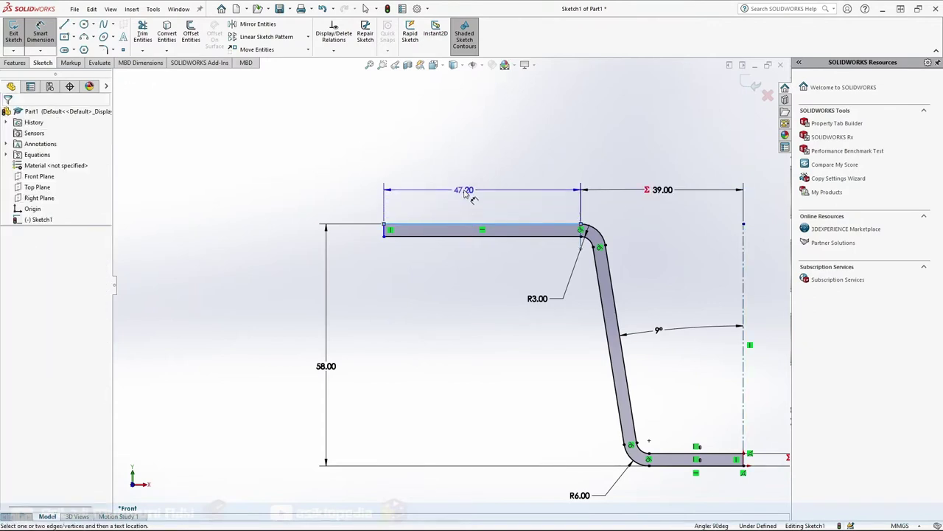
{"action": "left_click", "coordinate": [464, 190]}
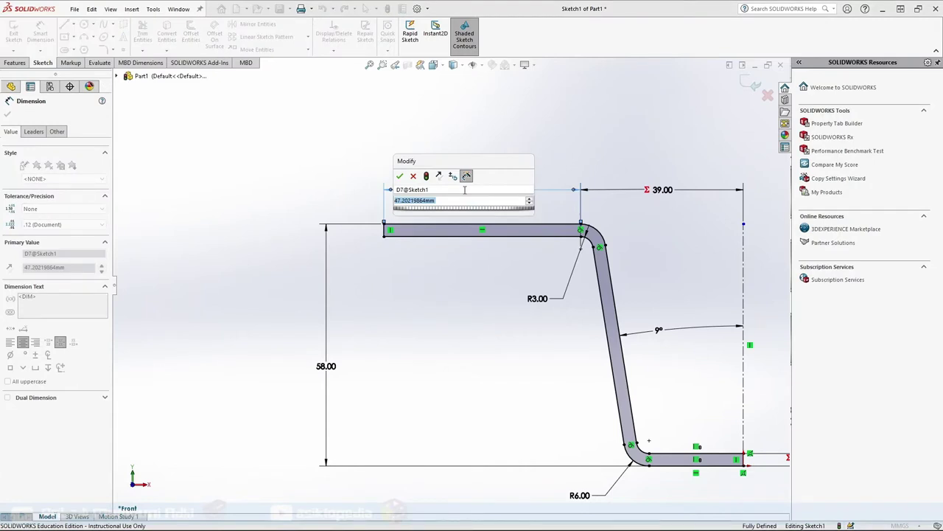
{"action": "type", "text": "2"}
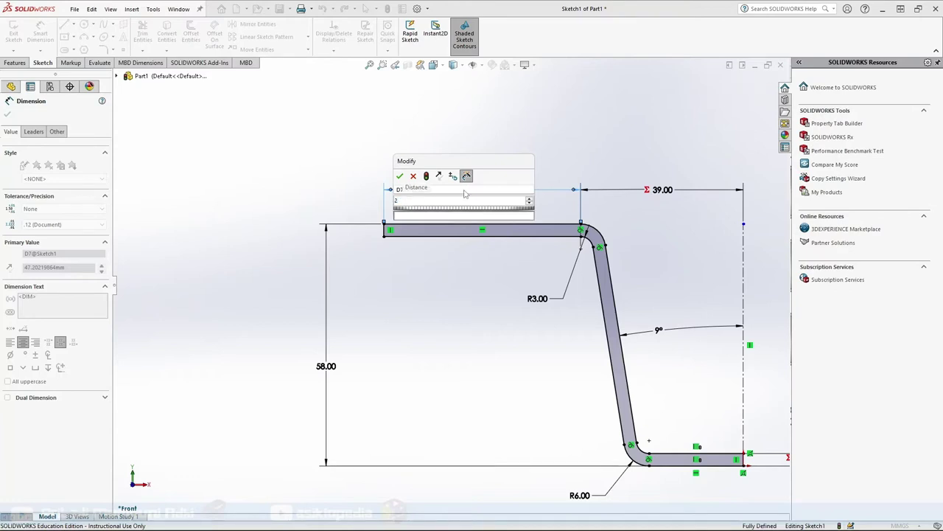
{"action": "key", "text": "Return"}
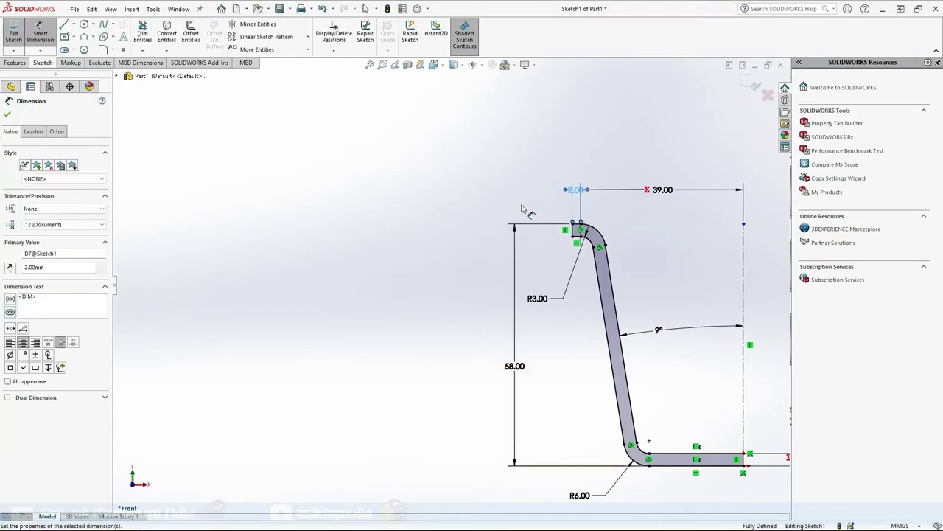
{"action": "left_click", "coordinate": [684, 246]}
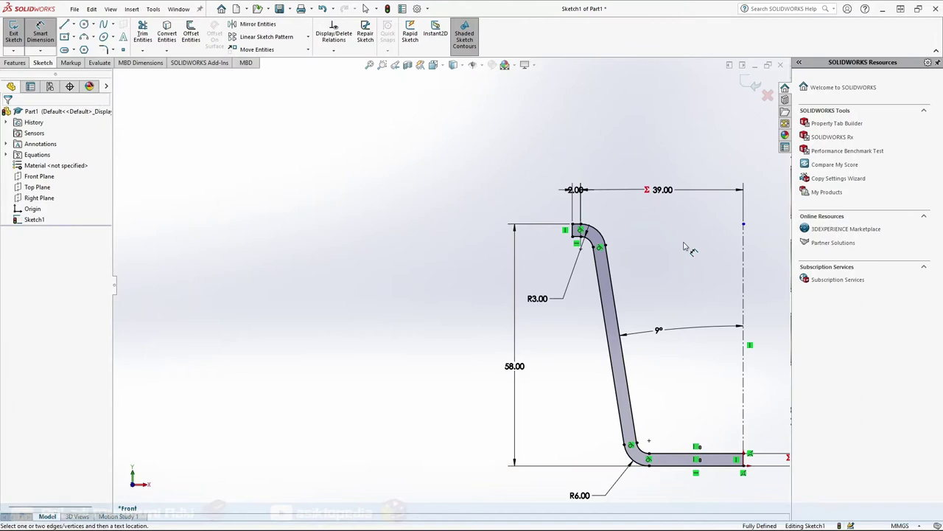
{"action": "key", "text": "ctrl+b"}
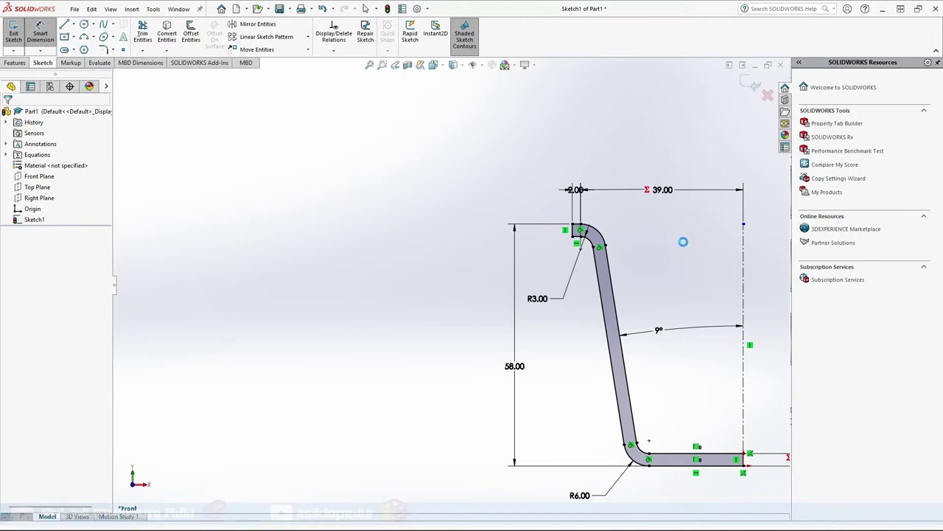
- Revolve Sketch1 360° about the centerline into a solid cup, then view it from the top
{"action": "left_click", "coordinate": [34, 219]}
{"action": "left_click", "coordinate": [33, 193]}
{"action": "left_click", "coordinate": [16, 64]}
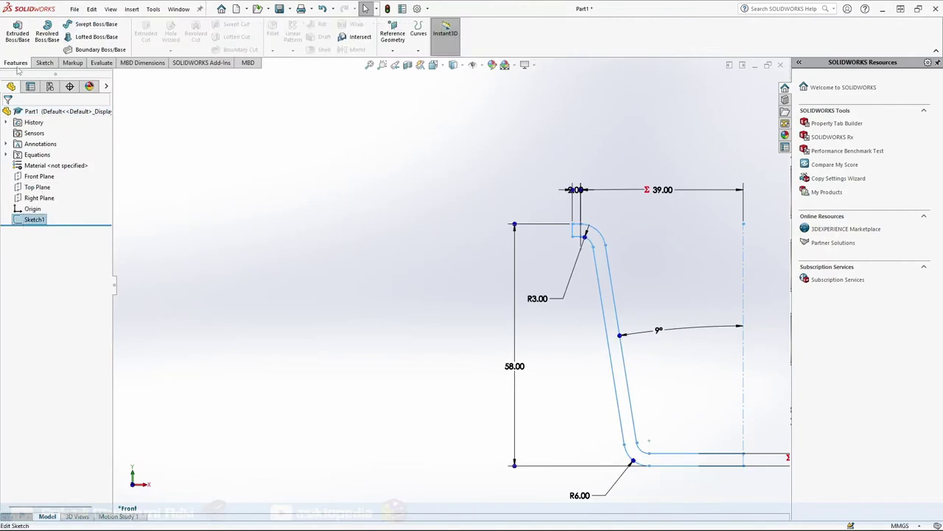
{"action": "left_click", "coordinate": [46, 36]}
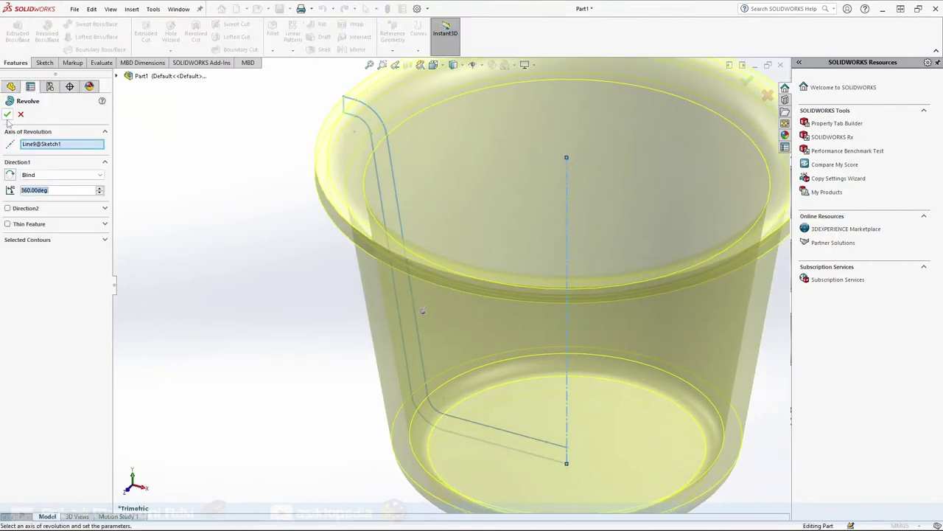
{"action": "left_click", "coordinate": [7, 114]}
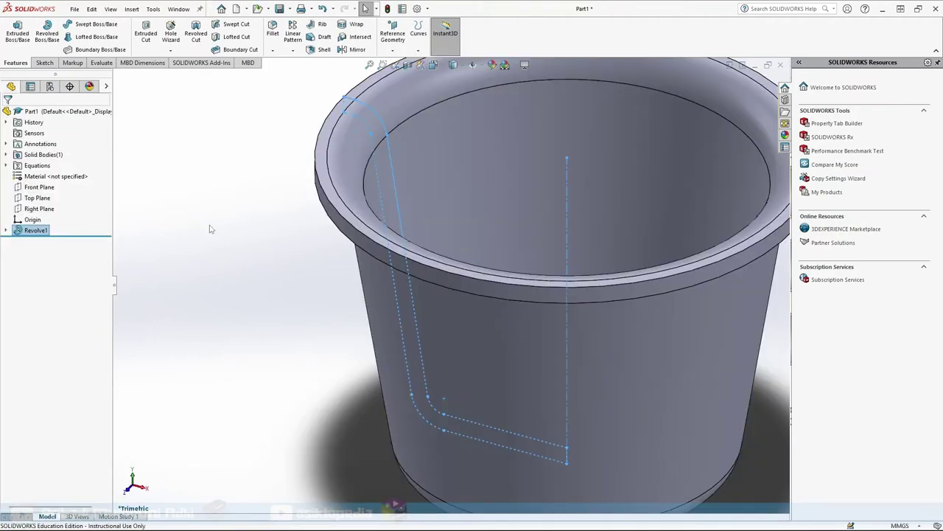
{"action": "key", "text": "f"}
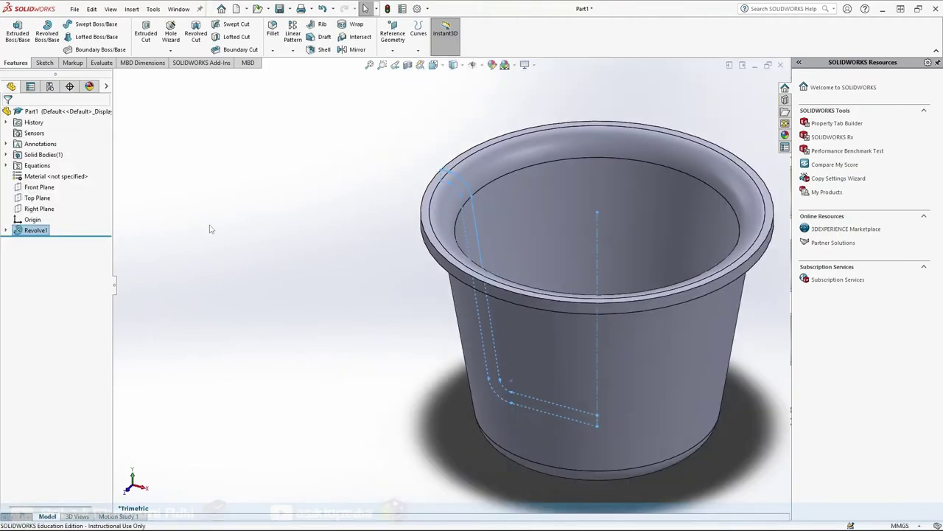
{"action": "key", "text": "ctrl+5"}
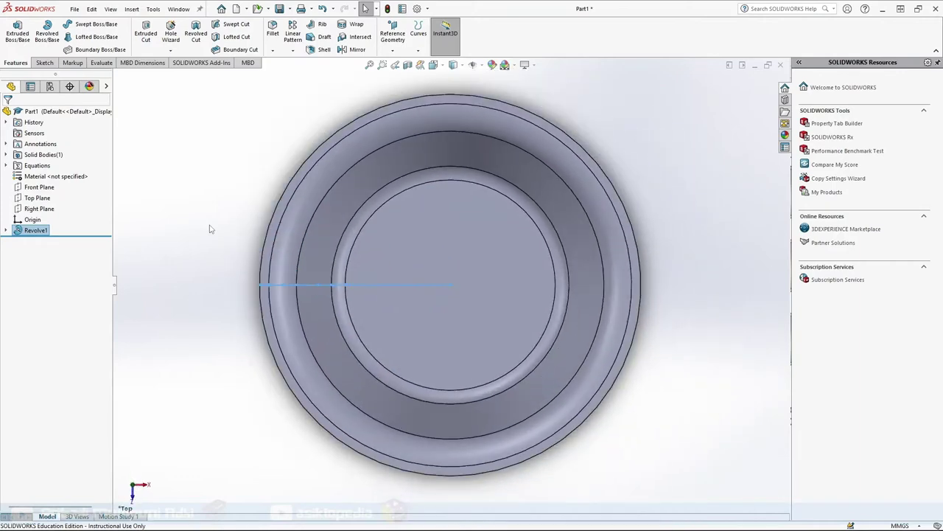
{"action": "scroll", "coordinate": [290, 226], "scroll_direction": "down", "scroll_amount": 2}
{"action": "scroll", "coordinate": [294, 217], "scroll_direction": "up", "scroll_amount": 2}
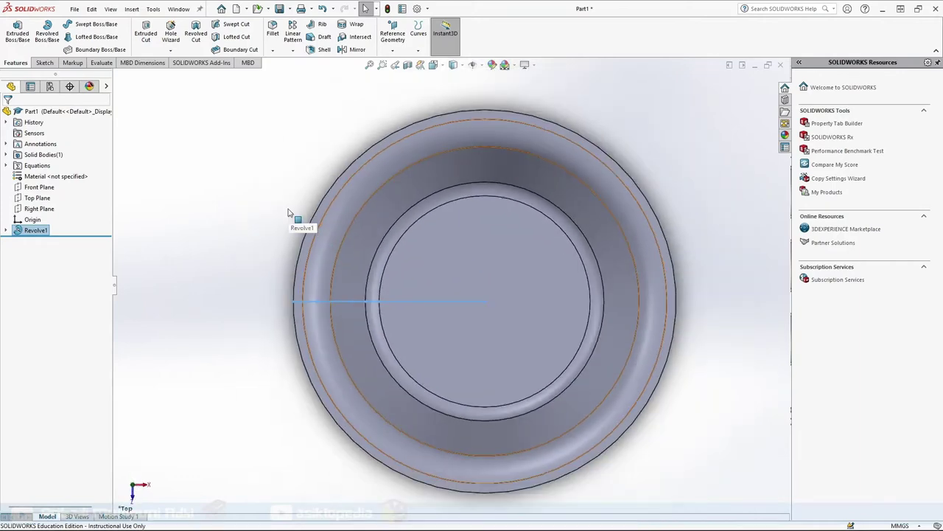
{"action": "scroll", "coordinate": [288, 213], "scroll_direction": "up", "scroll_amount": 2}
{"action": "scroll", "coordinate": [288, 213], "scroll_direction": "up", "scroll_amount": 2}
{"action": "scroll", "coordinate": [288, 213], "scroll_direction": "up", "scroll_amount": 2}
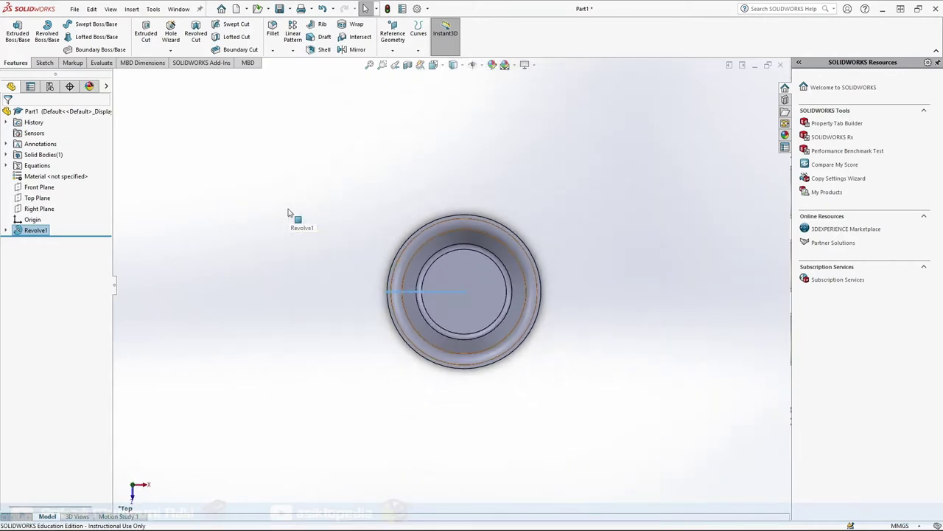
- Linear-pattern the cup along the Front Plane: 4 instances, spacing ="B"+"C" (86 mm)
{"action": "left_click", "coordinate": [298, 38]}
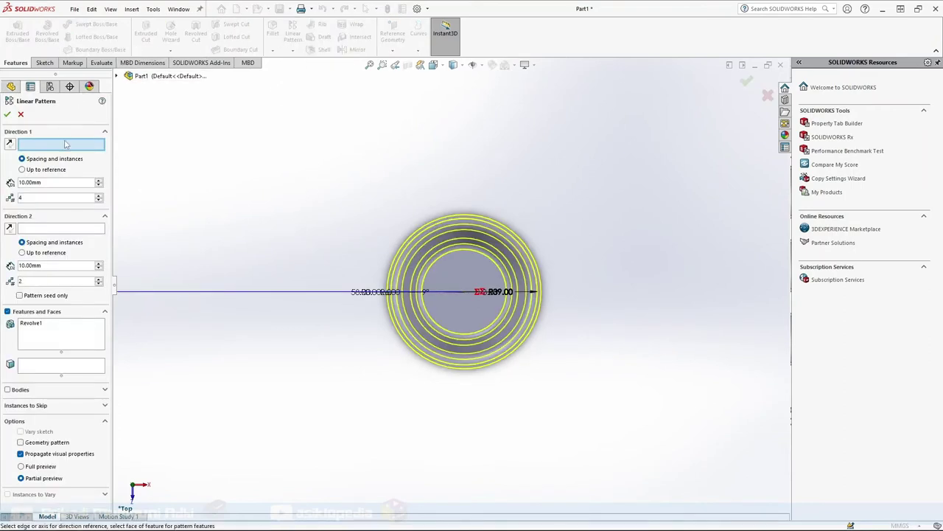
{"action": "left_click", "coordinate": [115, 75]}
{"action": "left_click", "coordinate": [153, 151]}
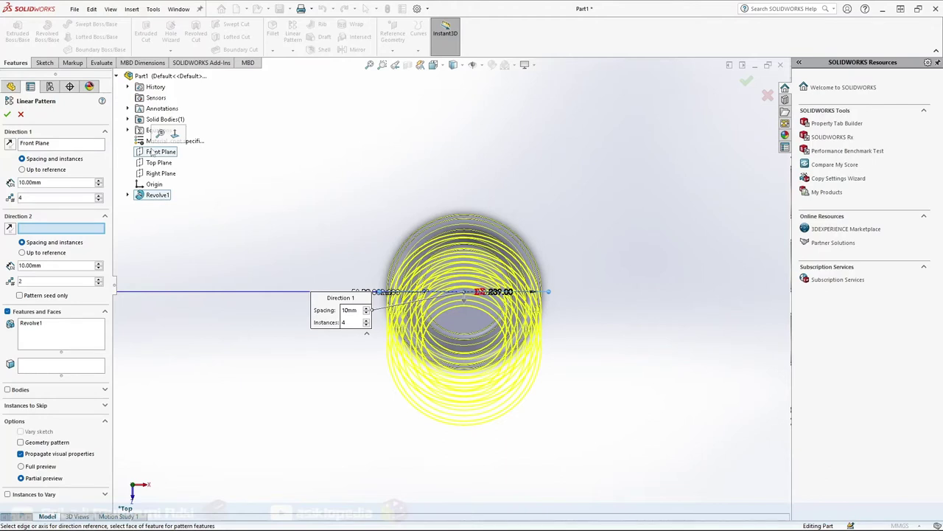
{"action": "double_click", "coordinate": [55, 199]}
{"action": "left_click", "coordinate": [62, 182]}
{"action": "left_click_drag", "start_coordinate": [65, 183], "coordinate": [3, 177]}
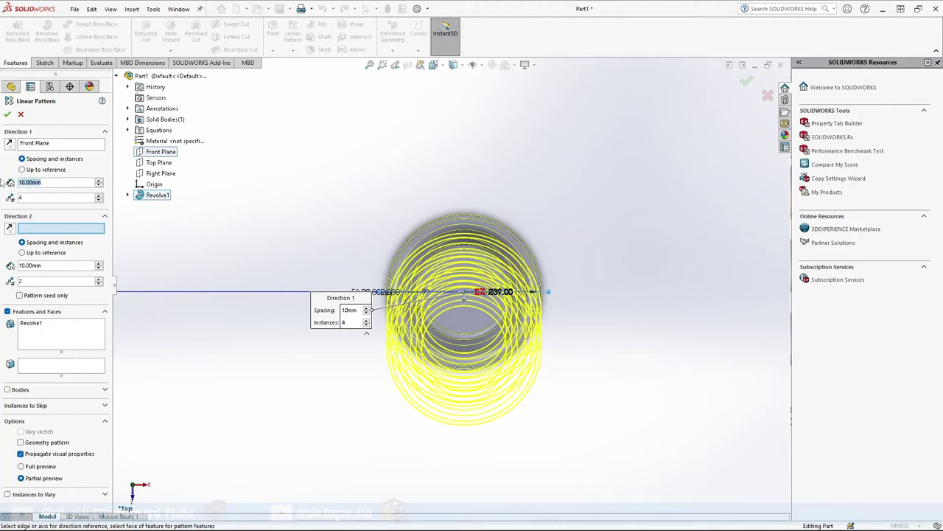
{"action": "type", "text": "="}
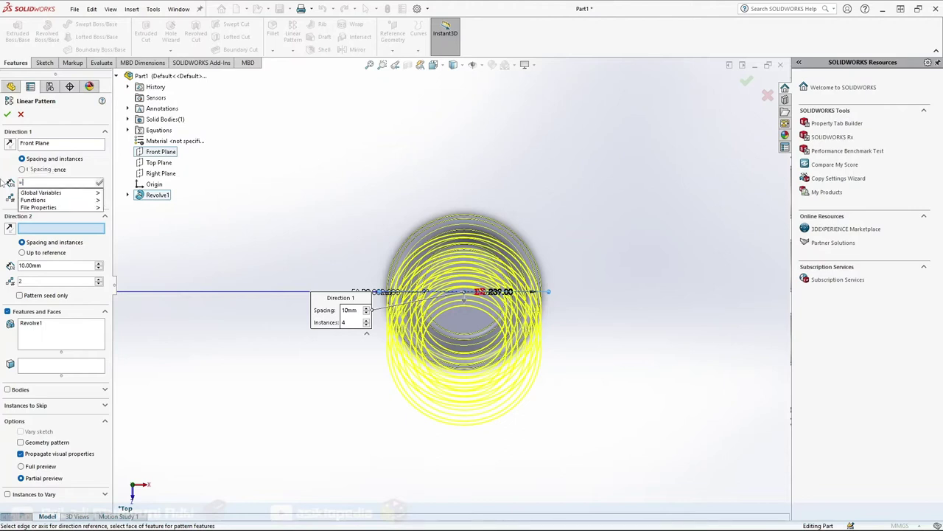
{"action": "type", "text": "\"B\""}
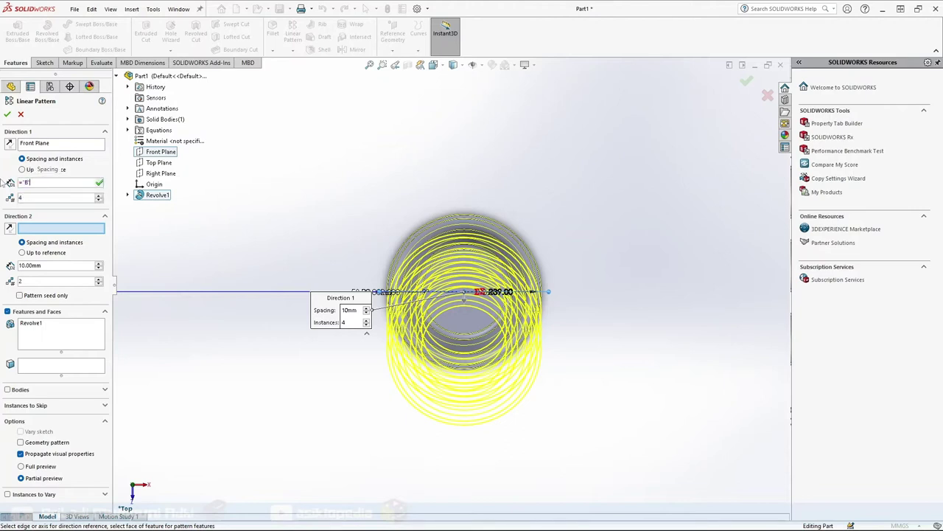
{"action": "type", "text": "+\"C"}
{"action": "type", "text": "\""}
{"action": "key", "text": "Return"}
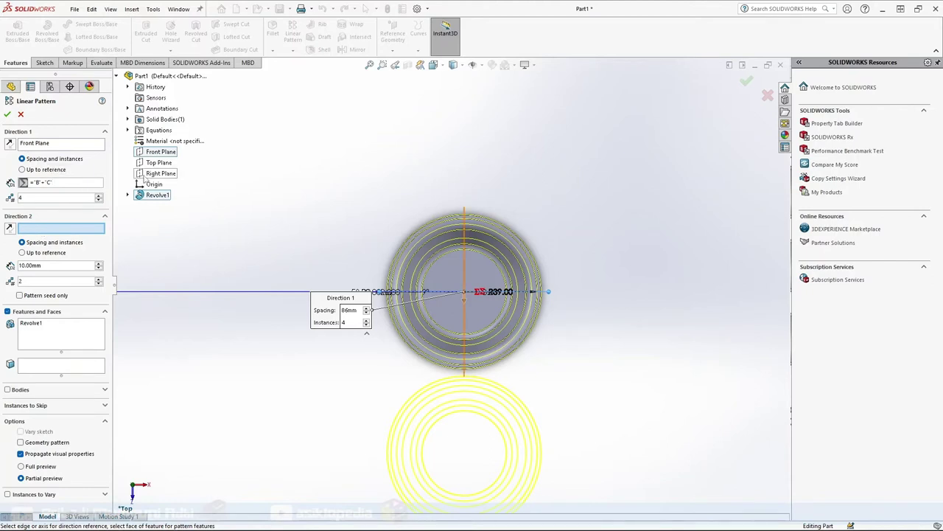
- Use the Right Plane as Direction 2 with the same ="B"+"C" spacing, giving 86 mm
{"action": "left_click", "coordinate": [145, 178]}
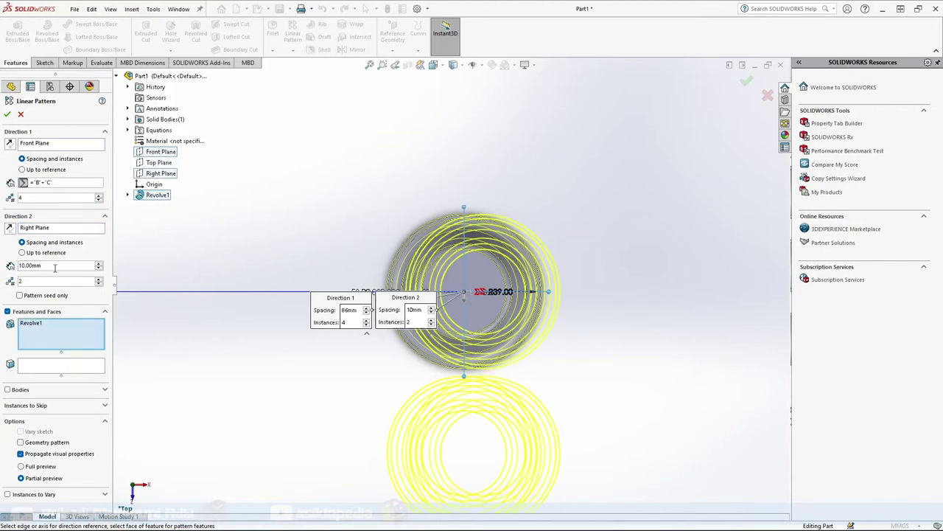
{"action": "left_click_drag", "start_coordinate": [57, 266], "coordinate": [2, 264]}
{"action": "left_click_drag", "start_coordinate": [65, 182], "coordinate": [30, 183]}
{"action": "left_click", "coordinate": [53, 189]}
{"action": "left_click_drag", "start_coordinate": [48, 265], "coordinate": [2, 269]}
{"action": "type", "text": "=\"B\"+\"C\""}
{"action": "key", "text": "Return"}
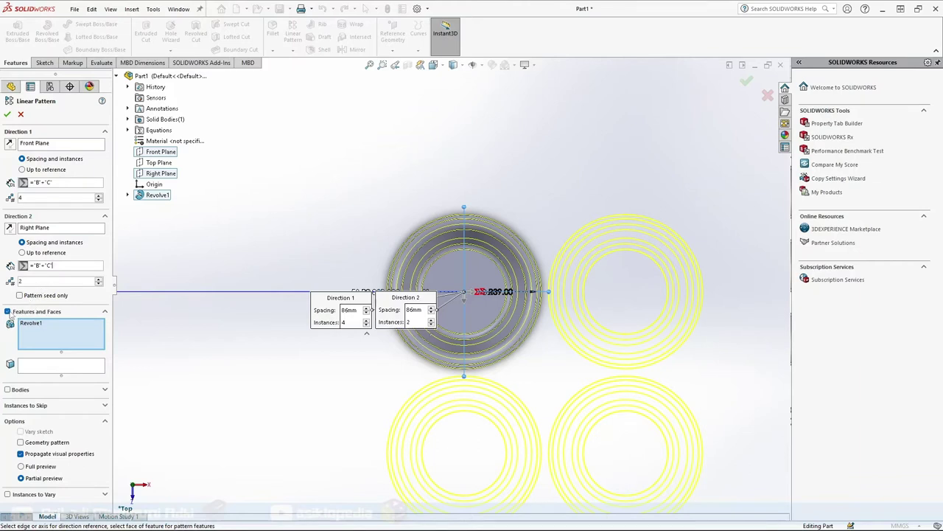
- Pattern the Revolve1 cup body as a whole body and confirm the linear pattern
{"action": "left_click", "coordinate": [8, 311]}
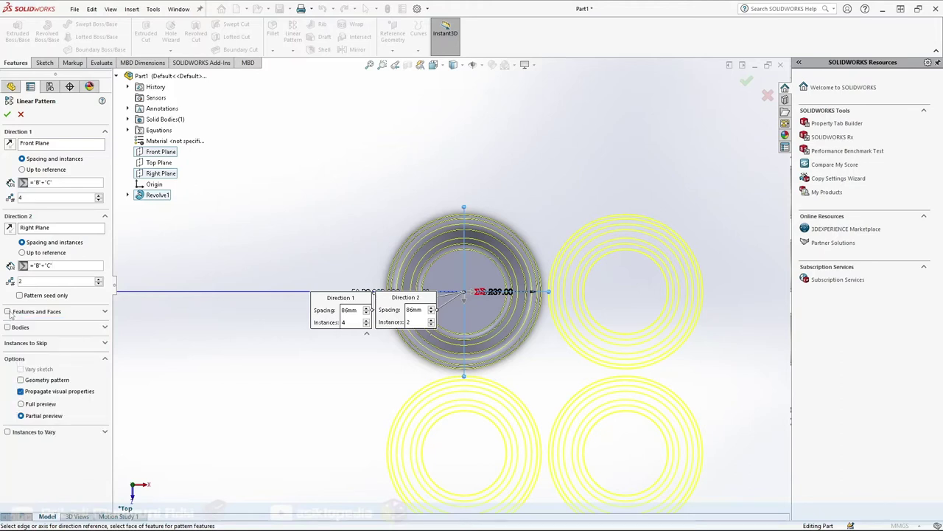
{"action": "left_click", "coordinate": [7, 327]}
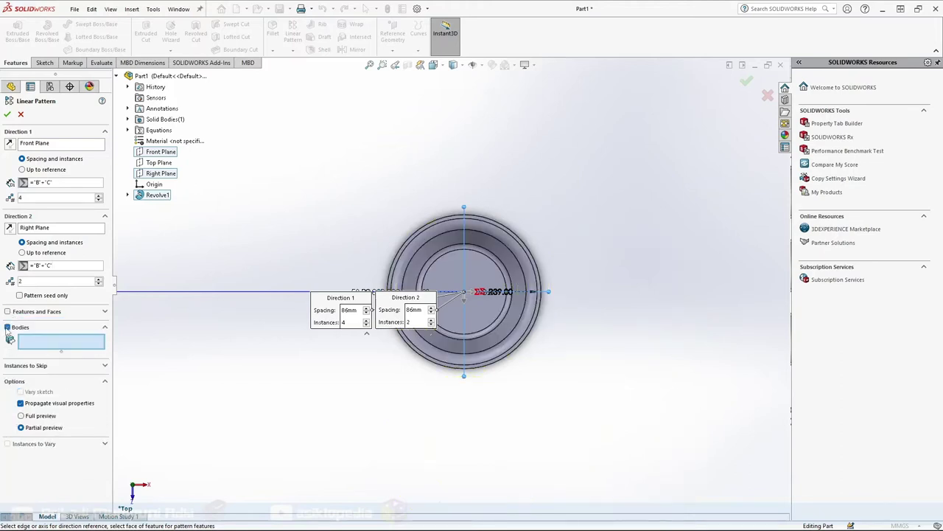
{"action": "left_click", "coordinate": [448, 253]}
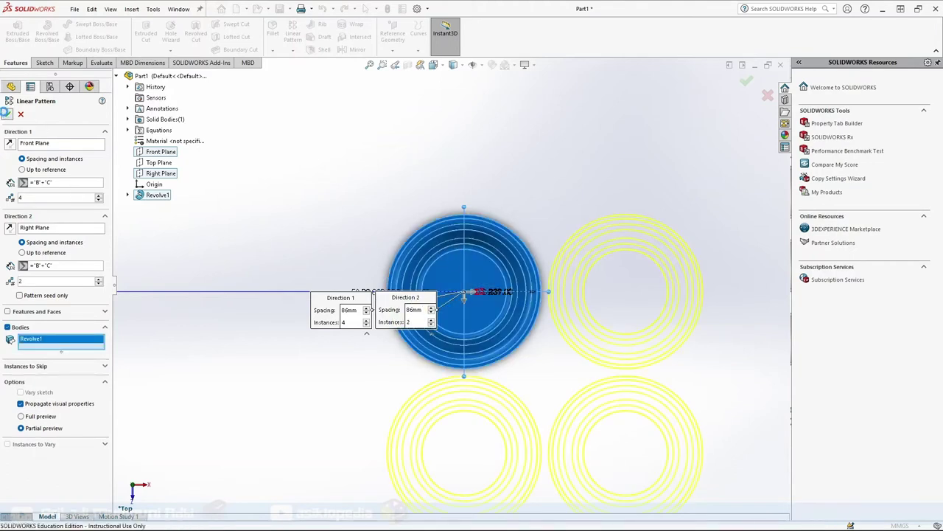
{"action": "left_click", "coordinate": [7, 115]}
{"action": "scroll", "coordinate": [321, 315], "scroll_direction": "up", "scroll_amount": 2}
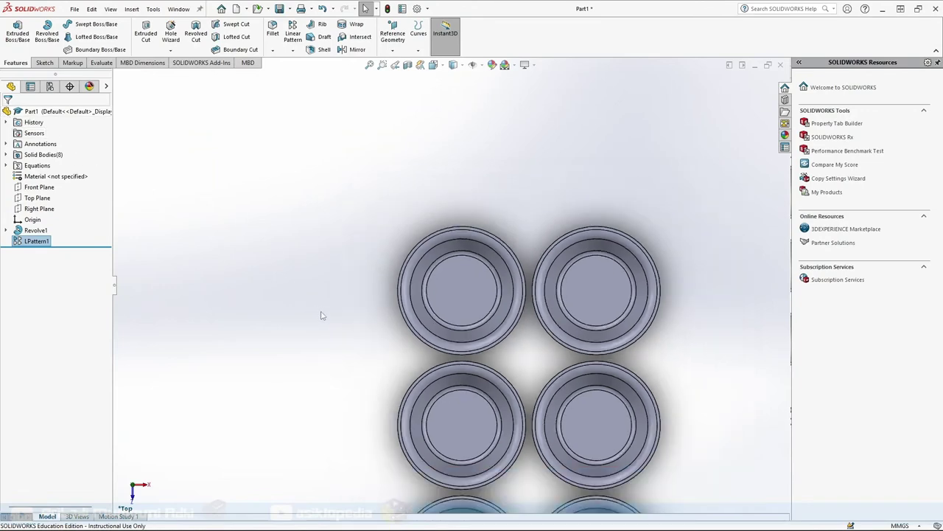
{"action": "scroll", "coordinate": [322, 315], "scroll_direction": "up", "scroll_amount": 1}
- Zoom out to view all eight cups and select the first cup's Revolve1 edge
{"action": "key", "text": "z"}
{"action": "key", "text": "z"}
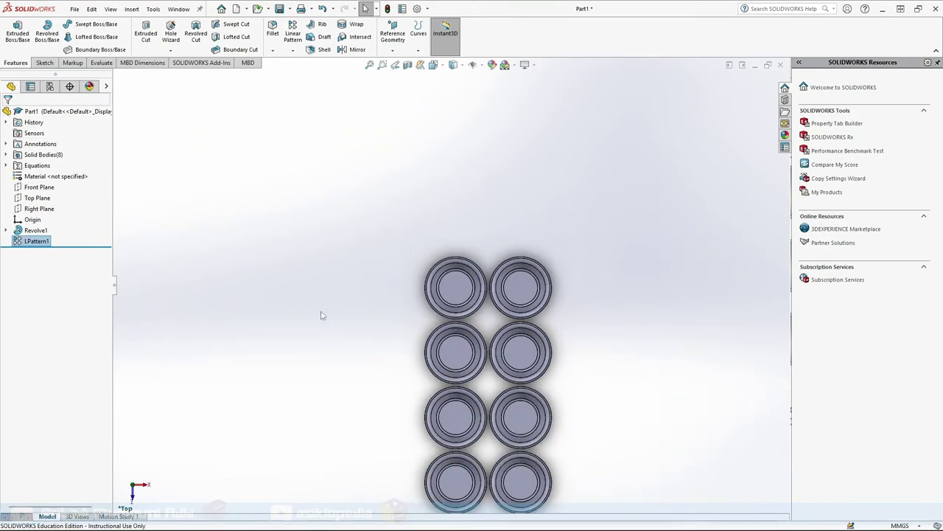
{"action": "key", "text": "z"}
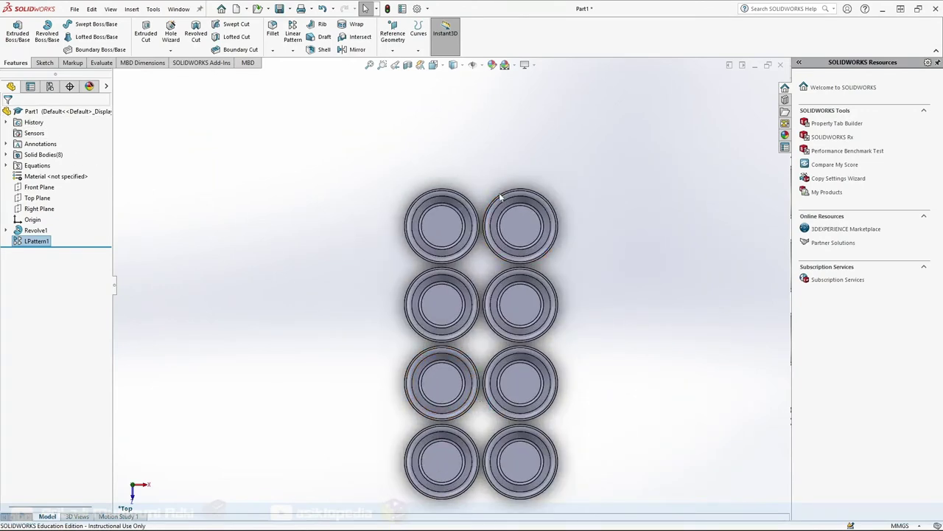
{"action": "scroll", "coordinate": [499, 192], "scroll_direction": "down", "scroll_amount": 1}
{"action": "scroll", "coordinate": [499, 193], "scroll_direction": "down", "scroll_amount": 3}
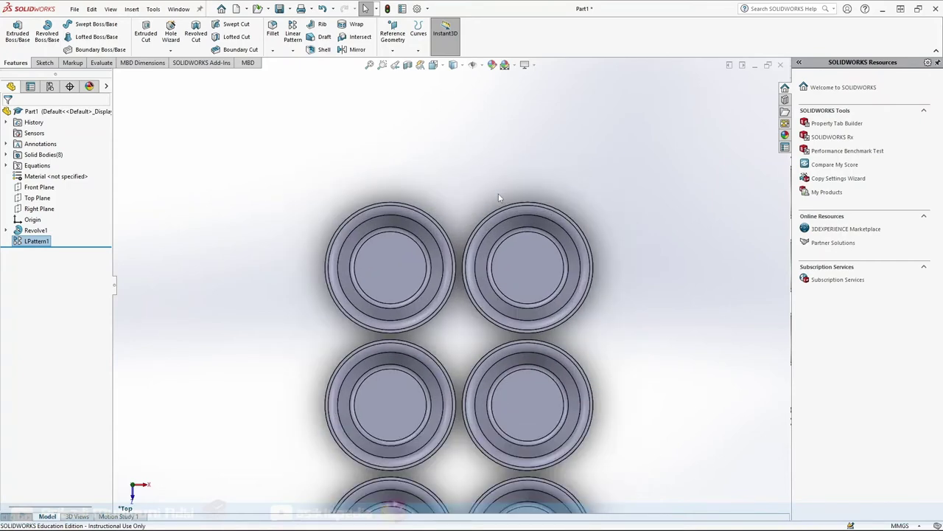
{"action": "scroll", "coordinate": [499, 193], "scroll_direction": "down", "scroll_amount": 1}
{"action": "scroll", "coordinate": [498, 193], "scroll_direction": "down", "scroll_amount": 1}
{"action": "scroll", "coordinate": [498, 193], "scroll_direction": "down", "scroll_amount": 1}
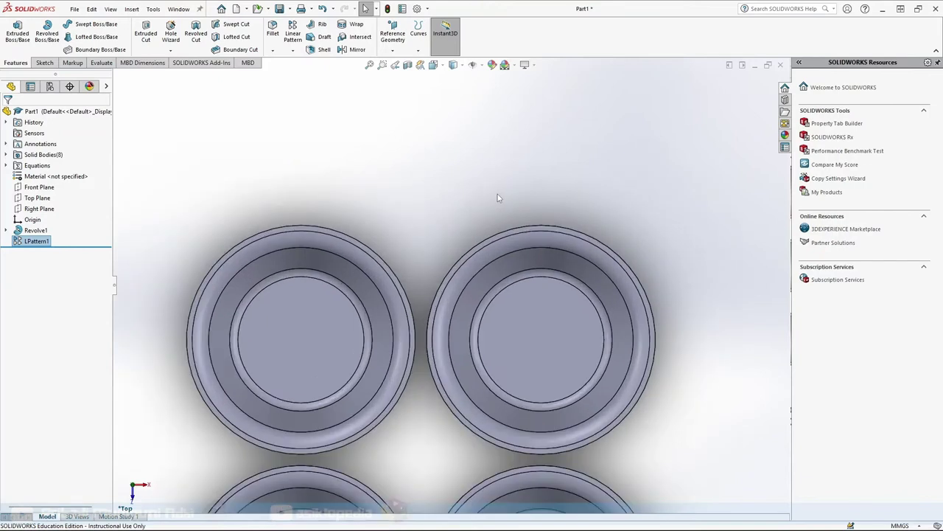
{"action": "left_click", "coordinate": [298, 231]}
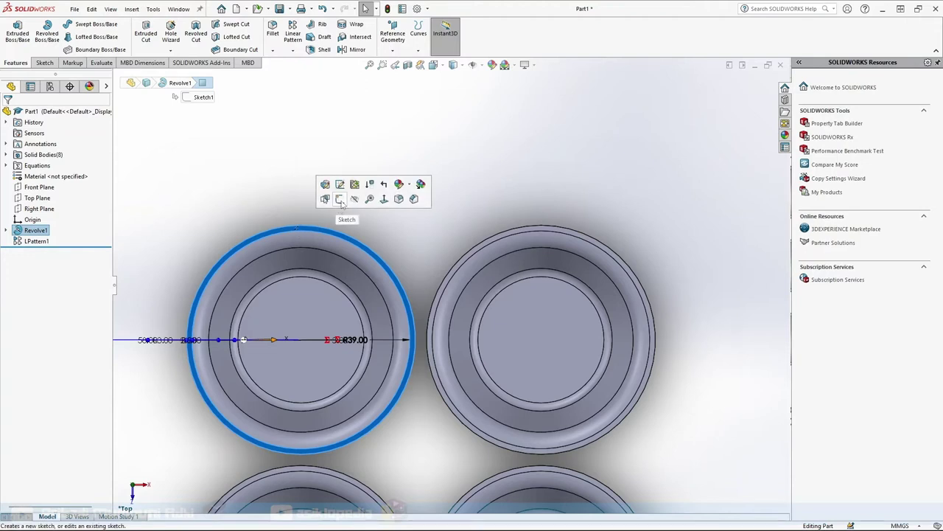
- Start a sketch on the cup tops and draw a center rectangle enclosing all eight cups
{"action": "left_click", "coordinate": [340, 199]}
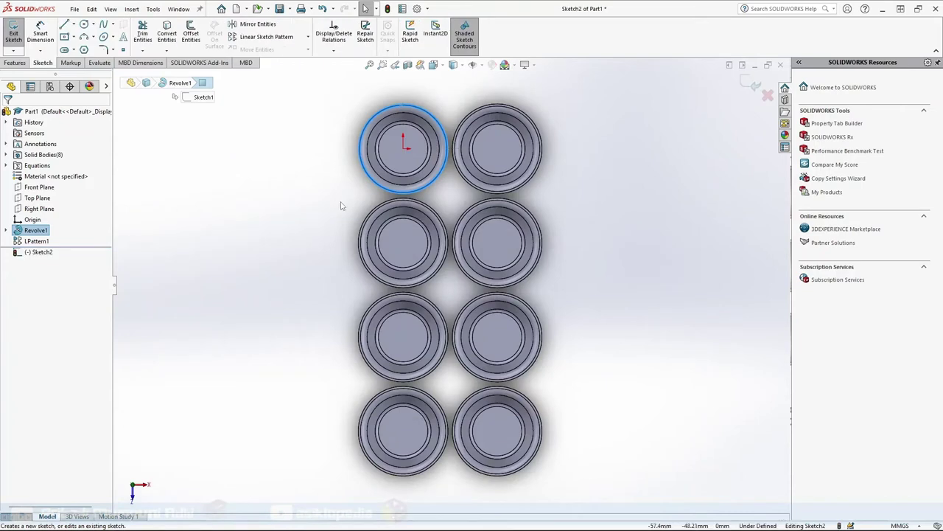
{"action": "left_click", "coordinate": [65, 37]}
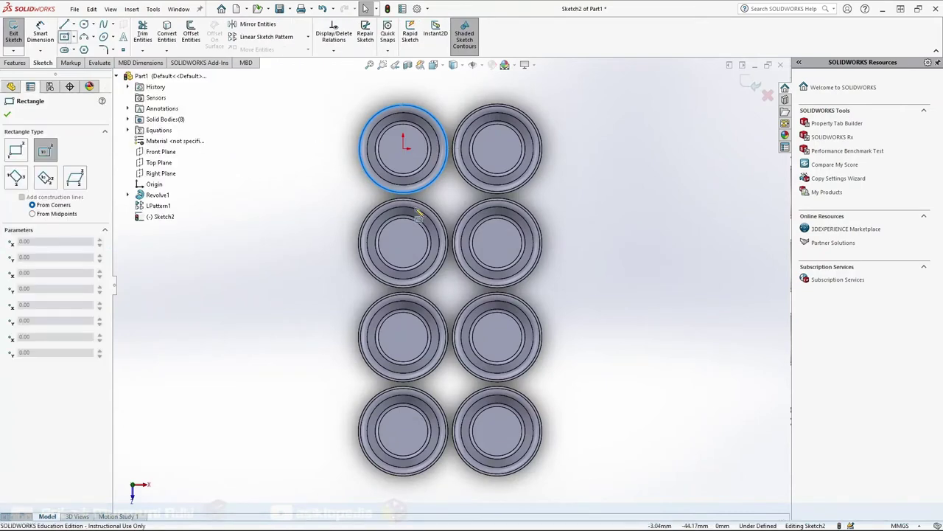
{"action": "left_click", "coordinate": [448, 285]}
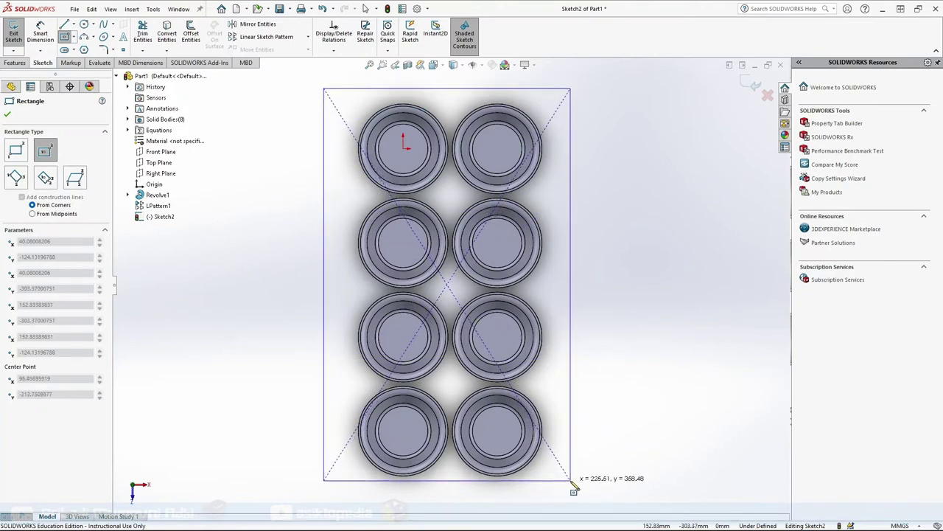
{"action": "left_click", "coordinate": [572, 480]}
{"action": "key", "text": "Escape"}
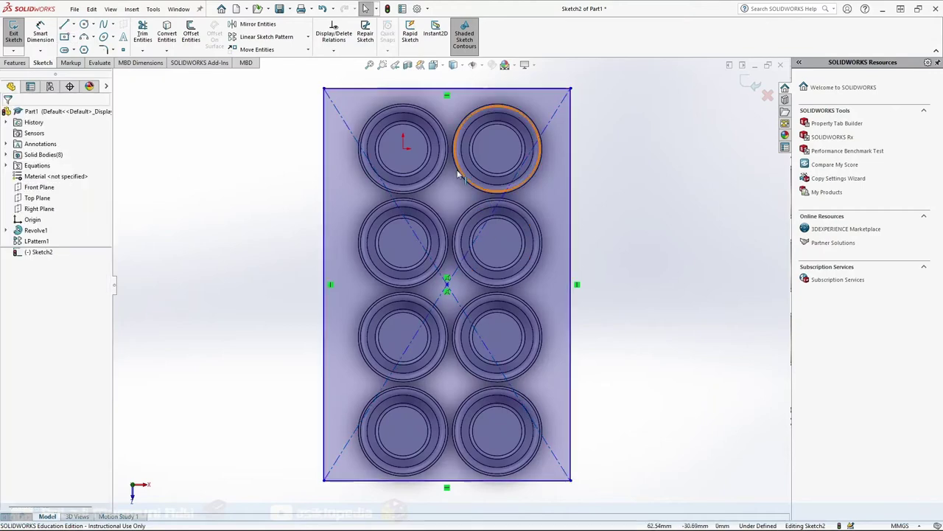
{"action": "scroll", "coordinate": [453, 167], "scroll_direction": "down", "scroll_amount": 3}
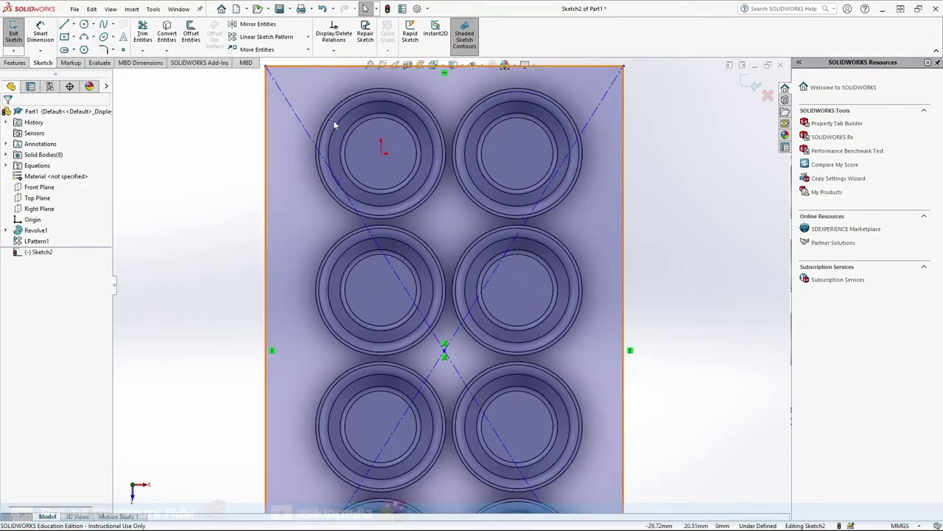
{"action": "left_click", "coordinate": [73, 24]}
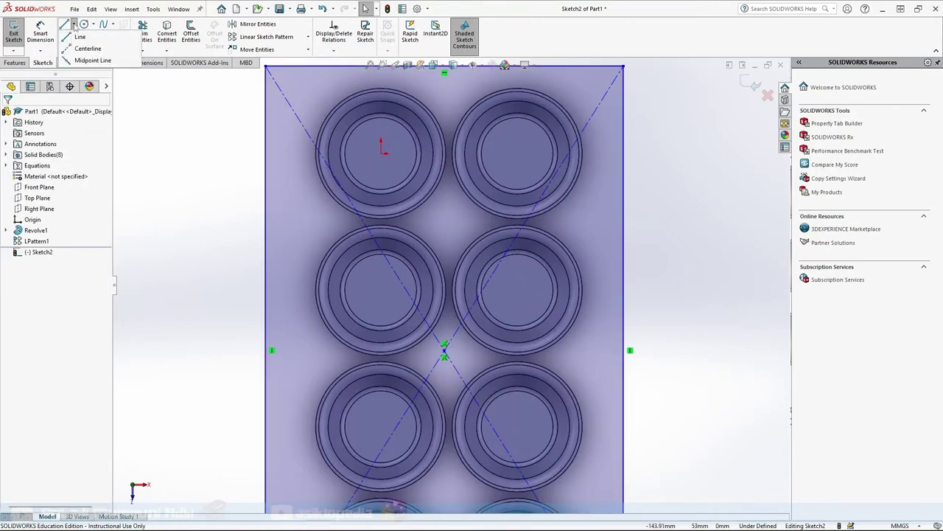
{"action": "left_click", "coordinate": [78, 50]}
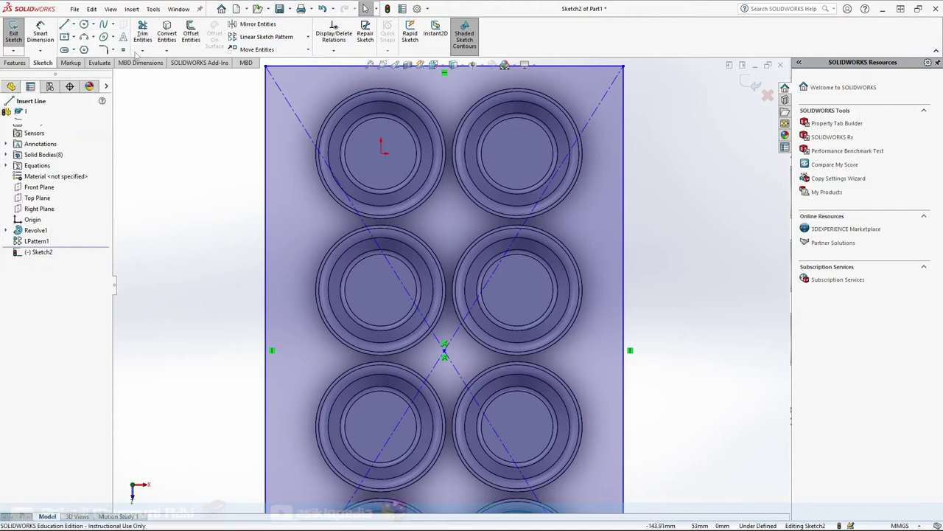
{"action": "left_click", "coordinate": [381, 154]}
{"action": "left_click", "coordinate": [381, 83]}
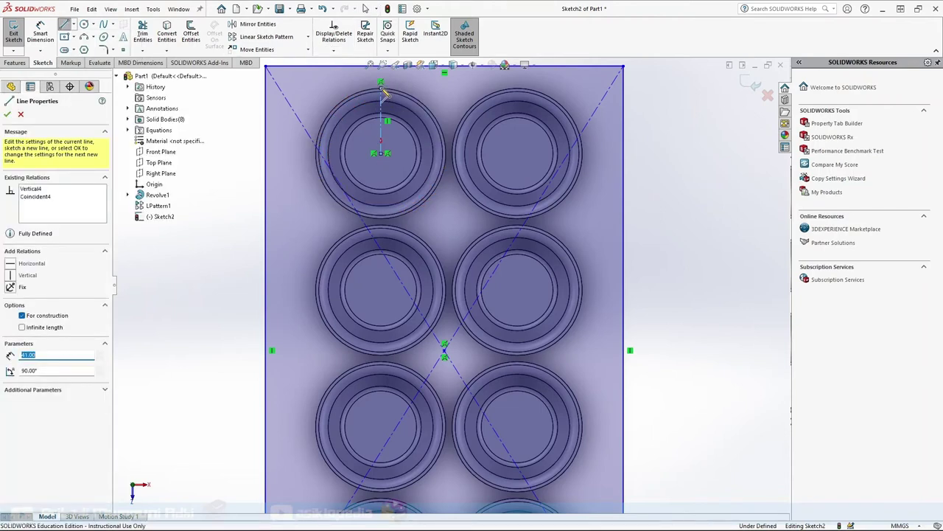
{"action": "left_click", "coordinate": [381, 153]}
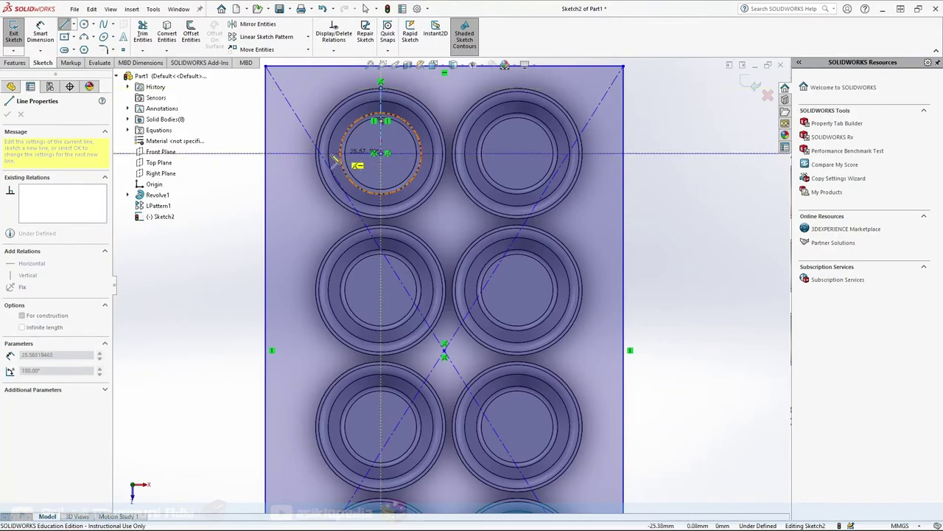
{"action": "left_click", "coordinate": [316, 149]}
{"action": "double_click", "coordinate": [316, 148]}
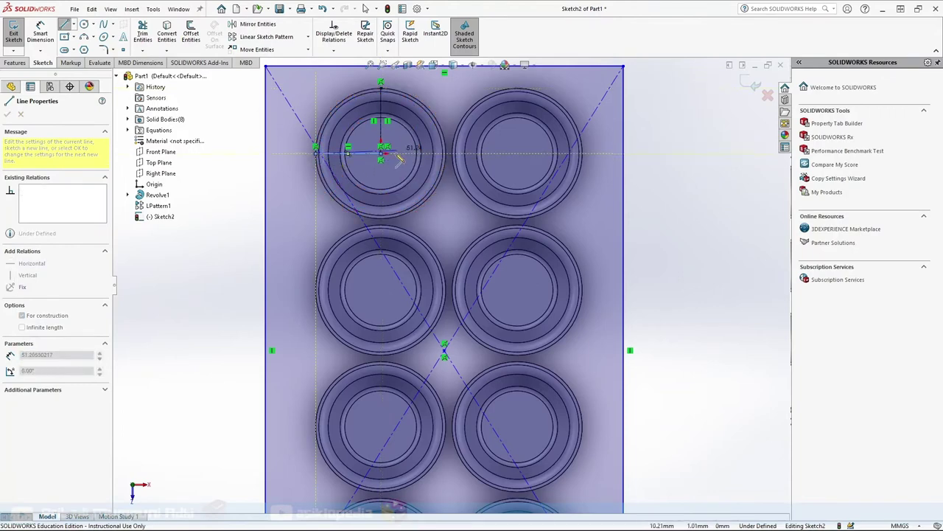
{"action": "left_click", "coordinate": [381, 153]}
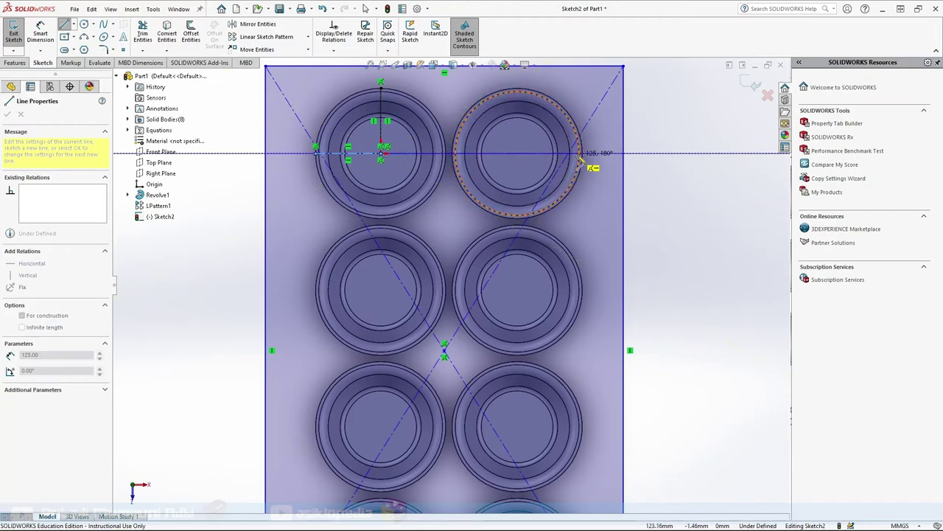
{"action": "key", "text": "Escape"}
{"action": "scroll", "coordinate": [377, 104], "scroll_direction": "down", "scroll_amount": 2}
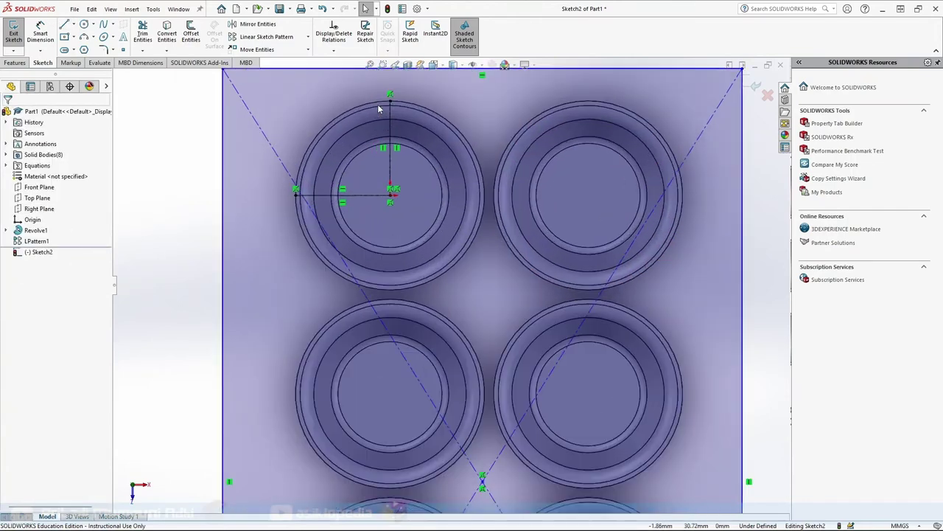
{"action": "scroll", "coordinate": [377, 104], "scroll_direction": "down", "scroll_amount": 2}
{"action": "left_click", "coordinate": [404, 117]}
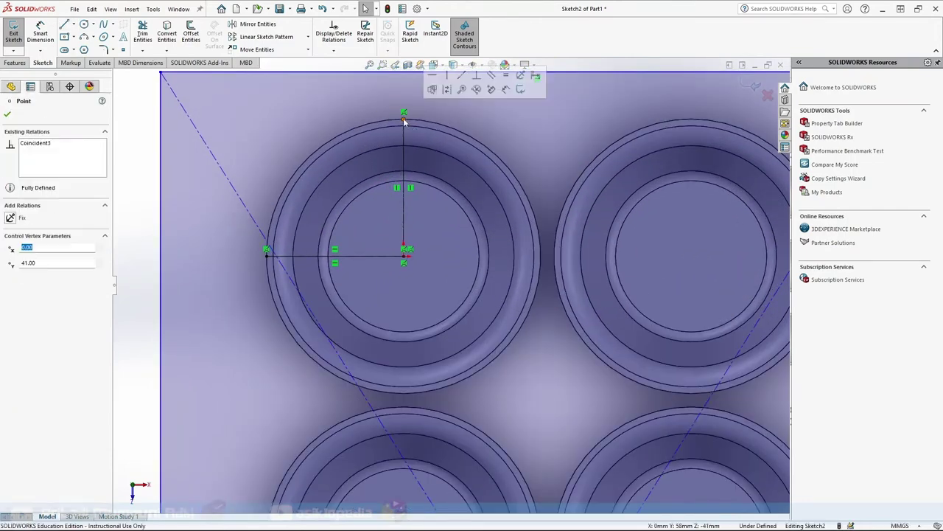
{"action": "key", "text": "Delete"}
{"action": "left_click", "coordinate": [516, 267]}
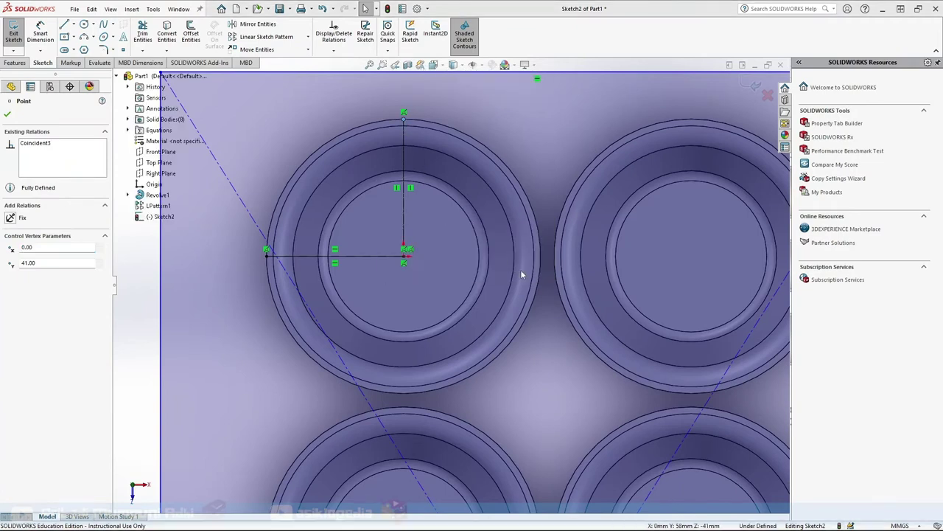
{"action": "left_click", "coordinate": [361, 200]}
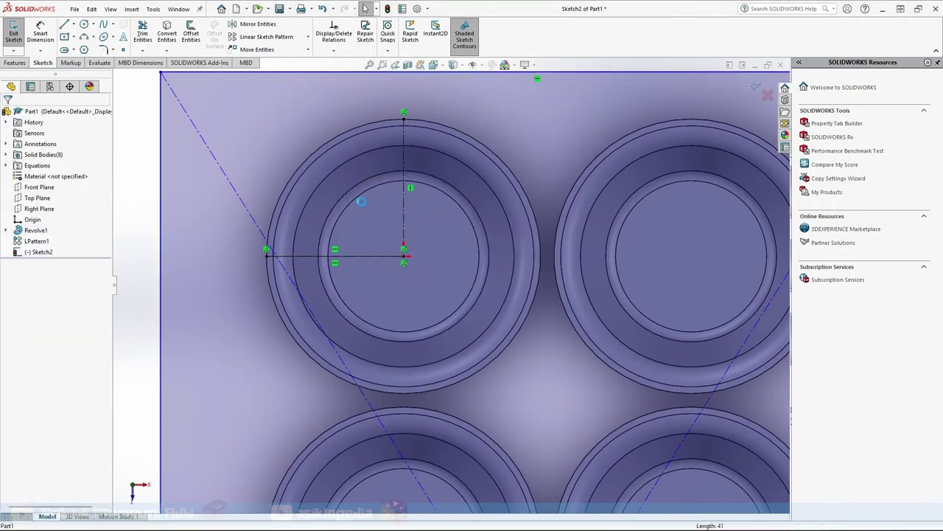
{"action": "left_click", "coordinate": [351, 256]}
{"action": "left_click", "coordinate": [379, 225]}
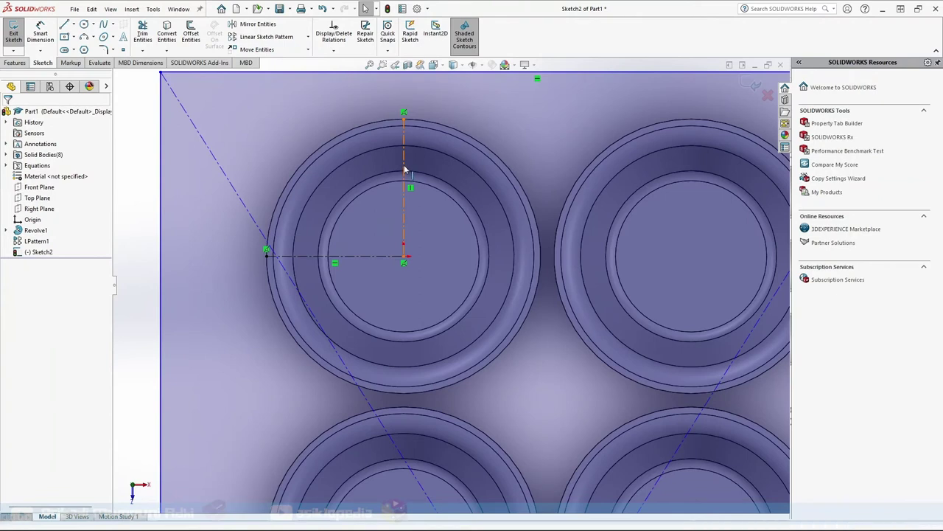
{"action": "left_click", "coordinate": [405, 169]}
{"action": "left_click", "coordinate": [404, 119]}
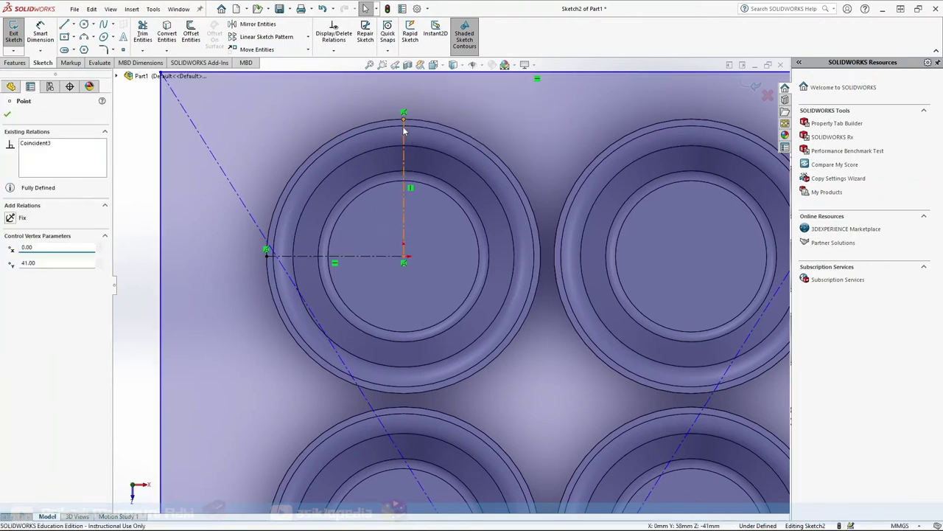
{"action": "right_click", "coordinate": [404, 127]}
{"action": "left_click", "coordinate": [435, 280]}
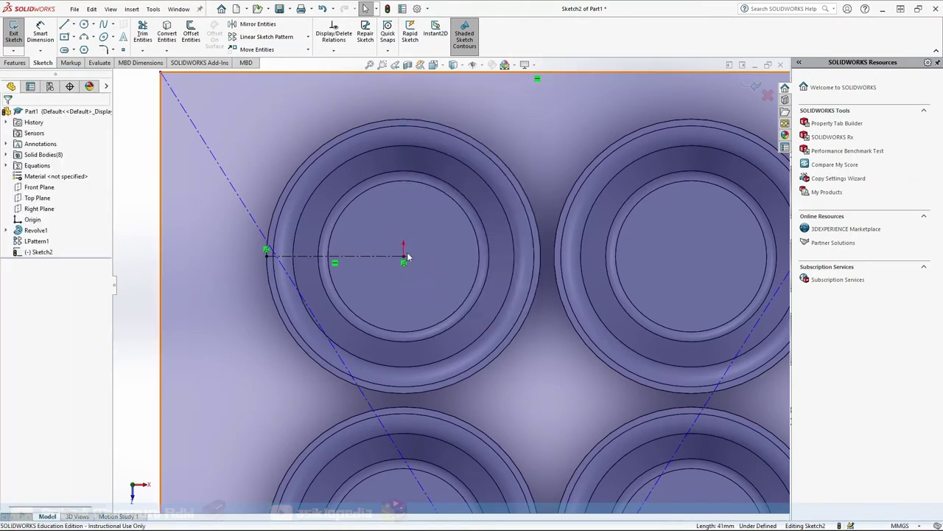
{"action": "right_click", "coordinate": [343, 257]}
{"action": "left_click", "coordinate": [388, 395]}
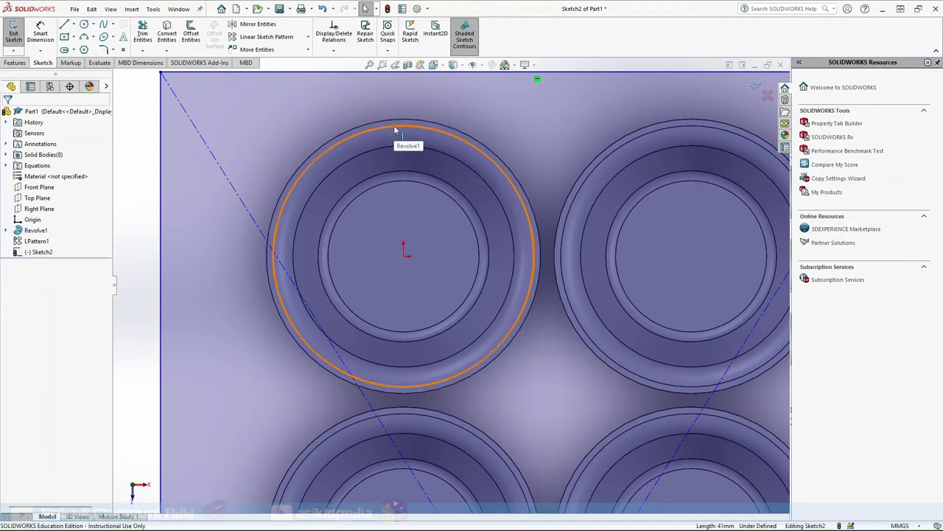
- Draw centrelines from the first cup's centre up to its top rim and left to its rim
{"action": "left_click", "coordinate": [73, 25]}
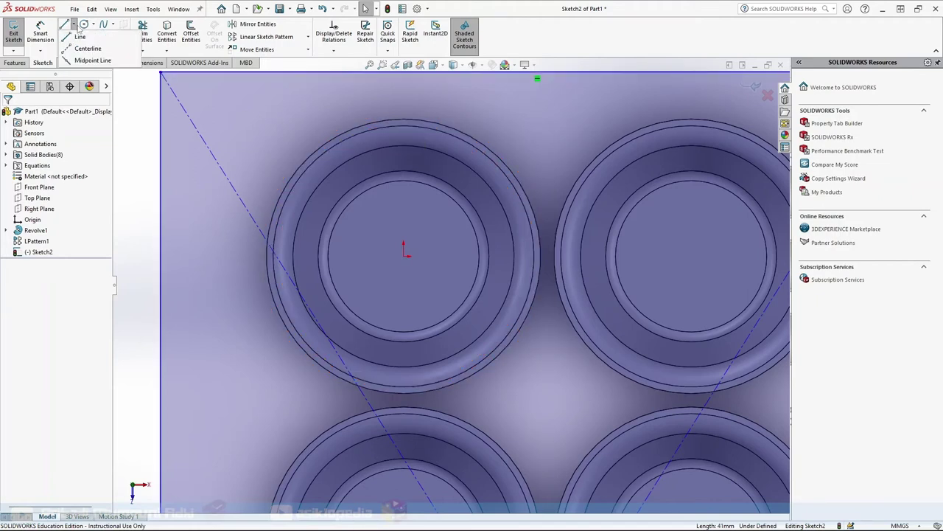
{"action": "left_click", "coordinate": [83, 45]}
{"action": "left_click", "coordinate": [403, 255]}
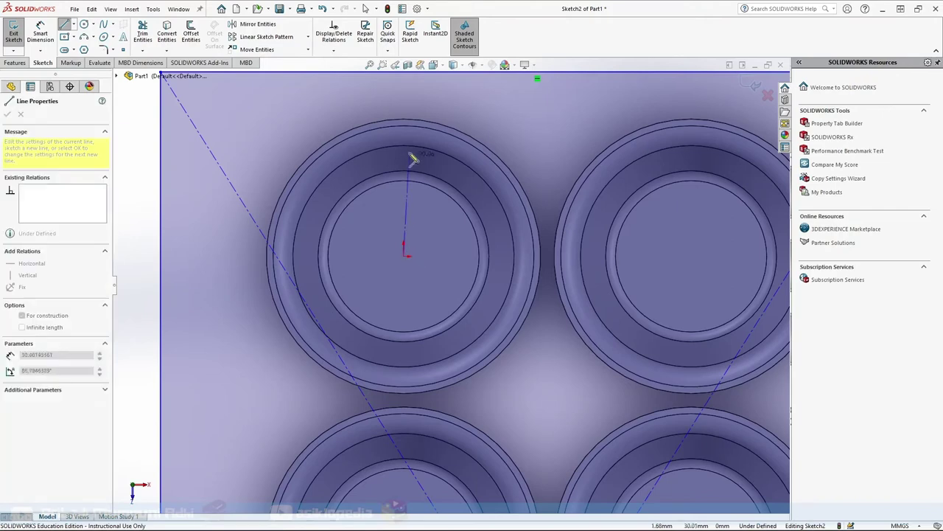
{"action": "left_click", "coordinate": [404, 120]}
{"action": "left_click", "coordinate": [404, 256]}
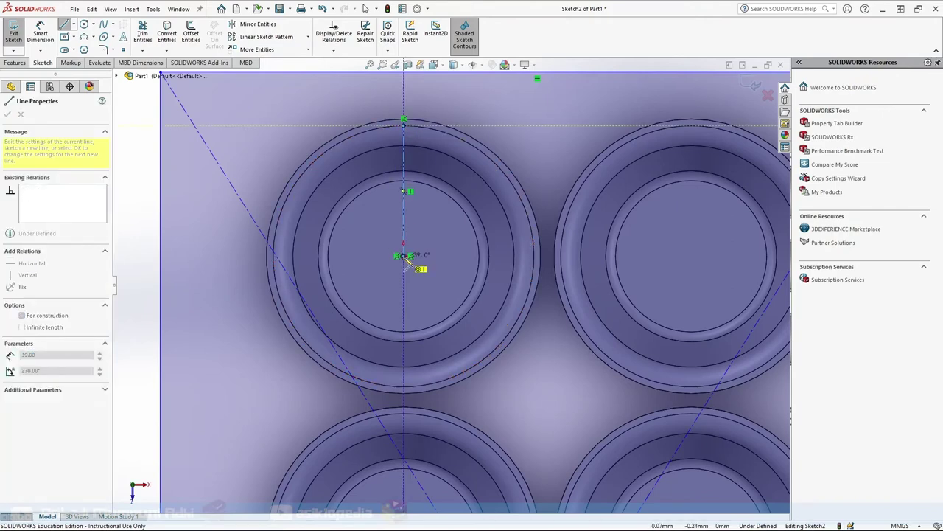
{"action": "left_click", "coordinate": [273, 256]}
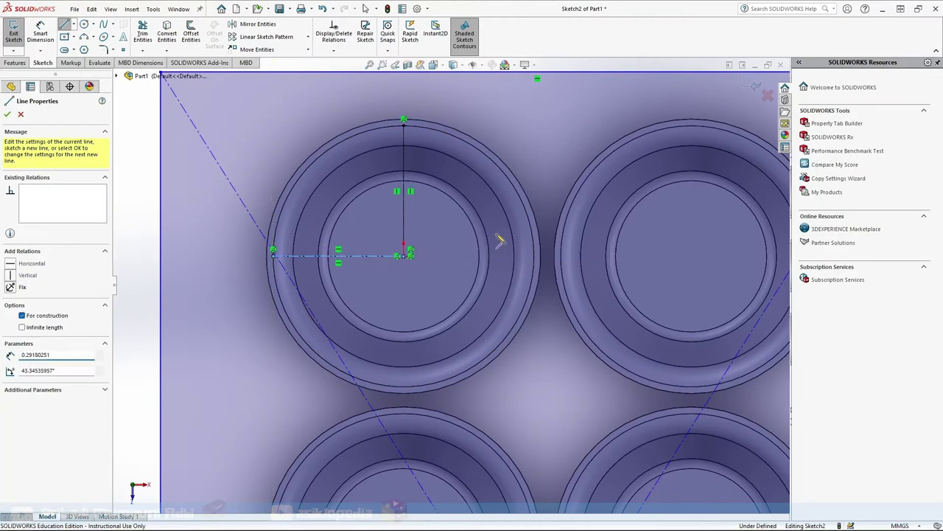
- Add centrelines reaching the right cup's outer edge and the bottom cup's lower rim
{"action": "key", "text": "z"}
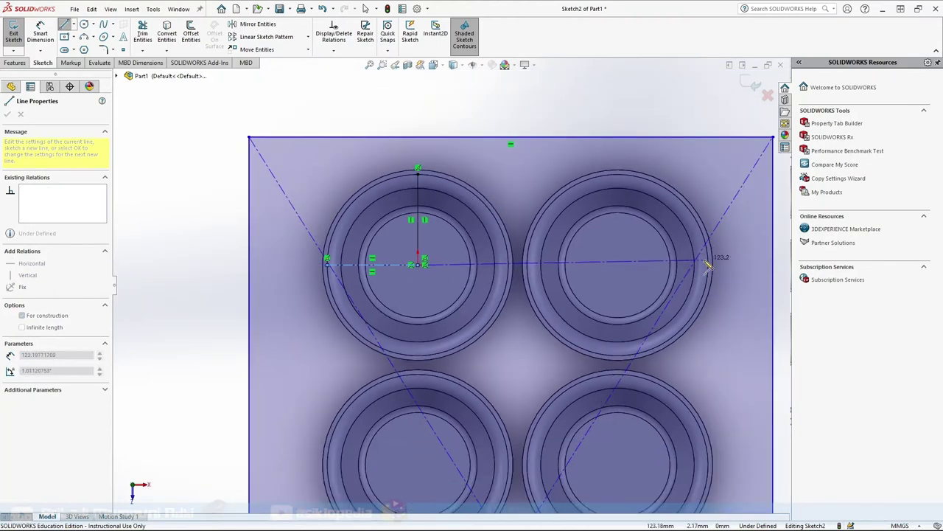
{"action": "double_click", "coordinate": [709, 263]}
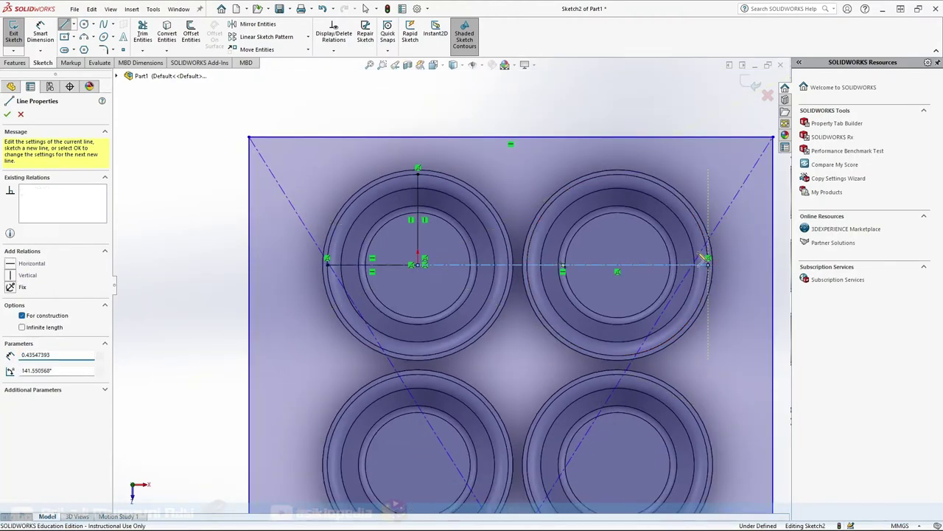
{"action": "left_click", "coordinate": [417, 263]}
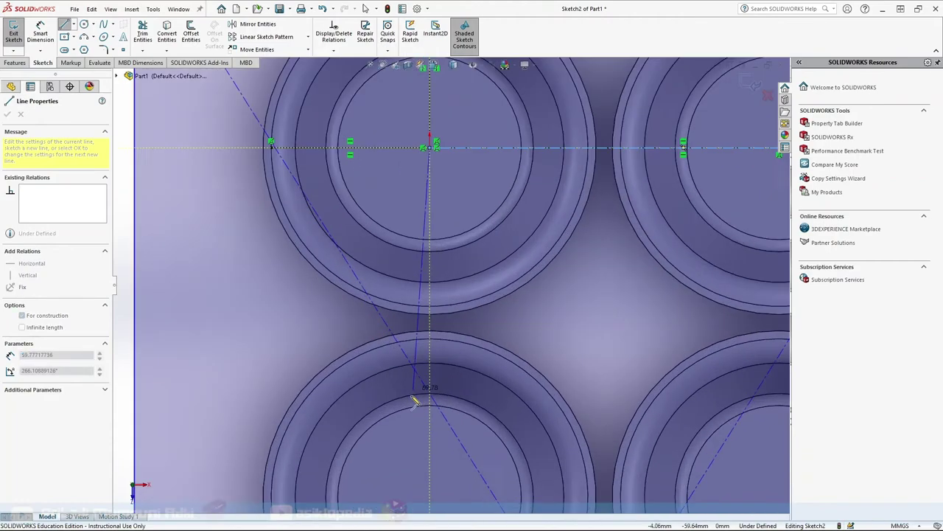
{"action": "scroll", "coordinate": [442, 401], "scroll_direction": "up", "scroll_amount": 5}
{"action": "scroll", "coordinate": [451, 404], "scroll_direction": "down", "scroll_amount": 4}
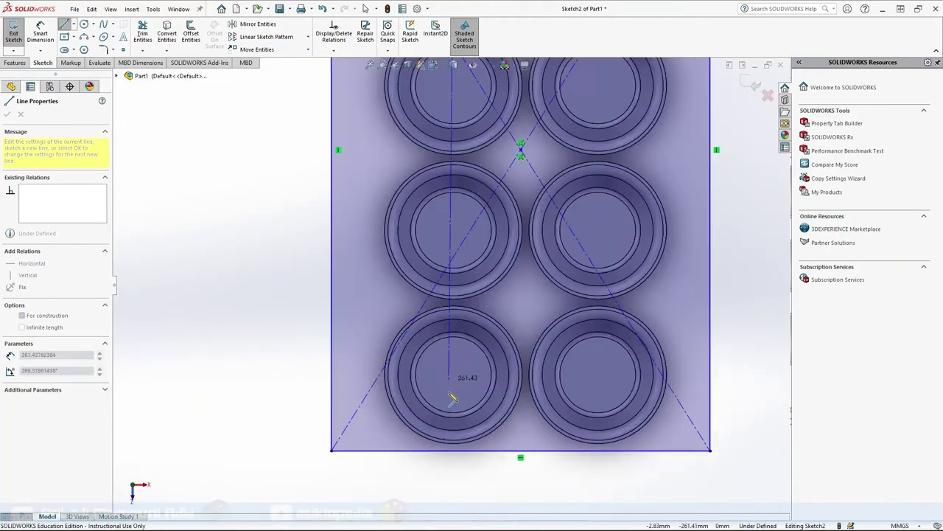
{"action": "scroll", "coordinate": [448, 396], "scroll_direction": "down", "scroll_amount": 2}
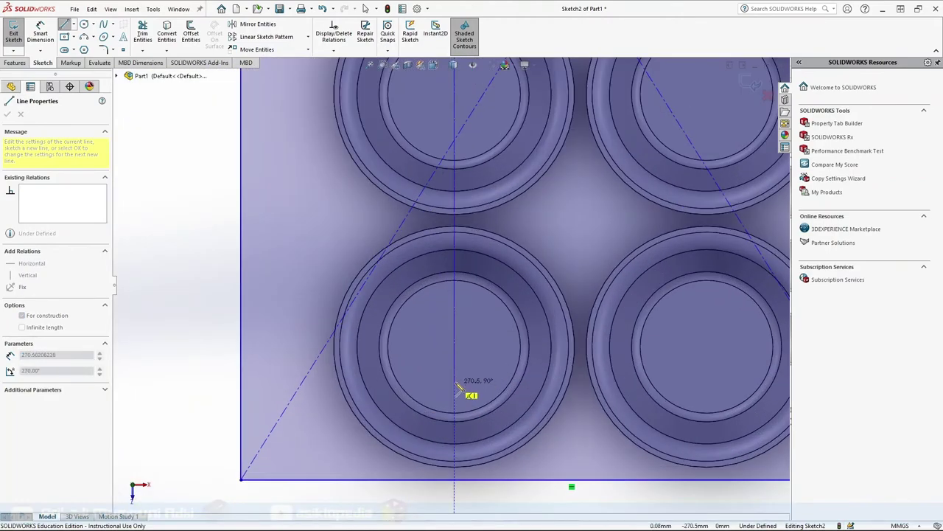
{"action": "left_click", "coordinate": [454, 461]}
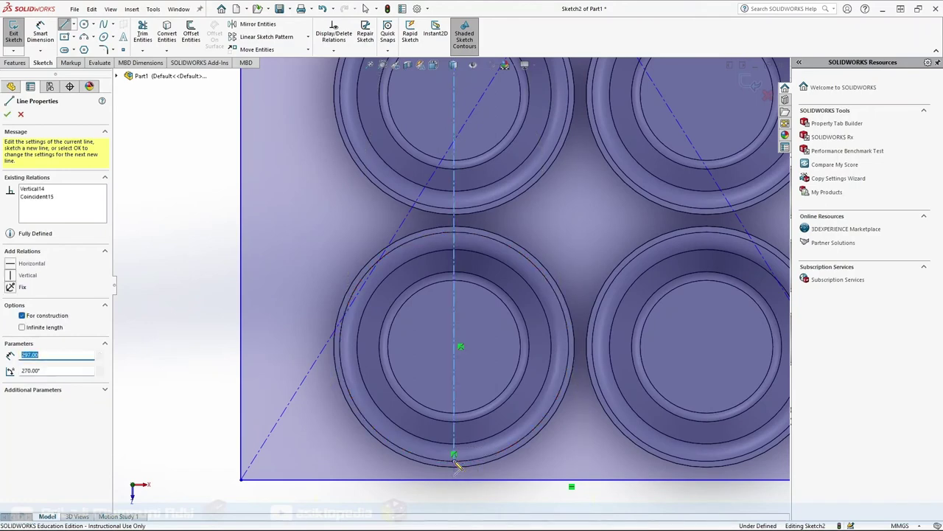
{"action": "key", "text": "Escape"}
{"action": "scroll", "coordinate": [487, 327], "scroll_direction": "up", "scroll_amount": 4}
{"action": "scroll", "coordinate": [487, 327], "scroll_direction": "up", "scroll_amount": 2}
- Dimension the gap between the plate's top edge and the top cup as 8 mm
{"action": "scroll", "coordinate": [494, 118], "scroll_direction": "down", "scroll_amount": 2}
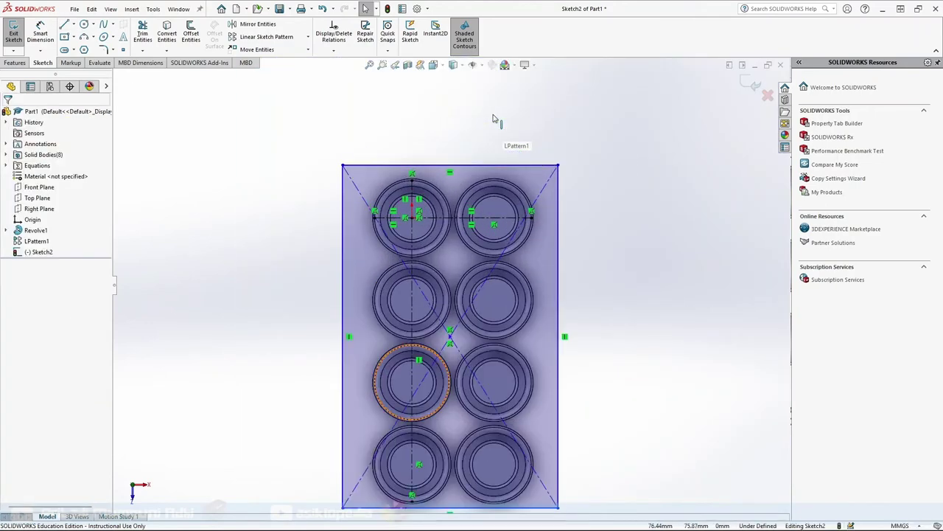
{"action": "scroll", "coordinate": [313, 106], "scroll_direction": "down", "scroll_amount": 2}
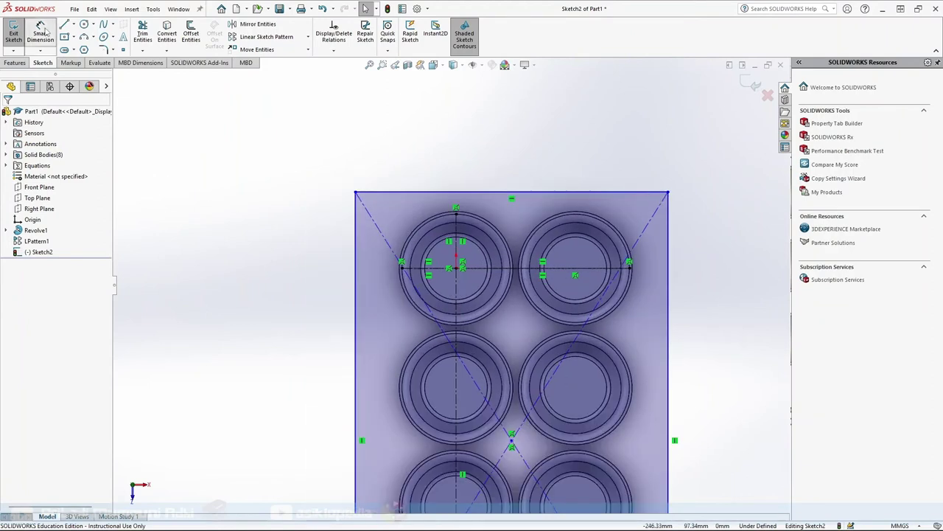
{"action": "left_click", "coordinate": [44, 31]}
{"action": "left_click", "coordinate": [467, 193]}
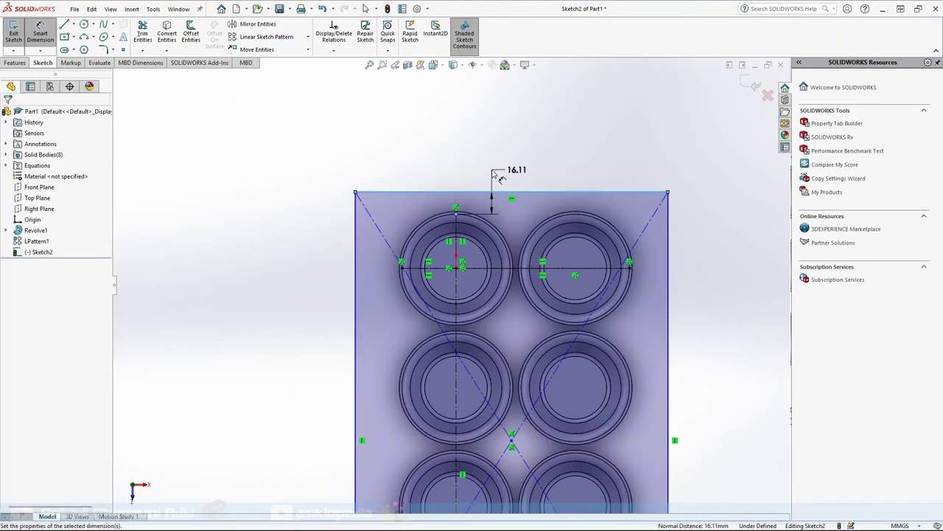
{"action": "left_click", "coordinate": [494, 171]}
{"action": "type", "text": "="}
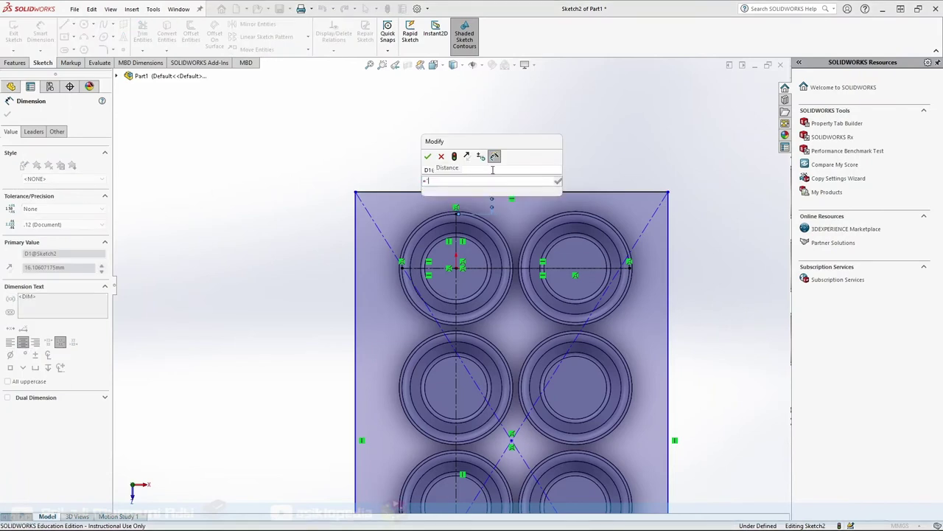
{"action": "type", "text": "\"B\"-\"C\""}
{"action": "double_click", "coordinate": [431, 180]}
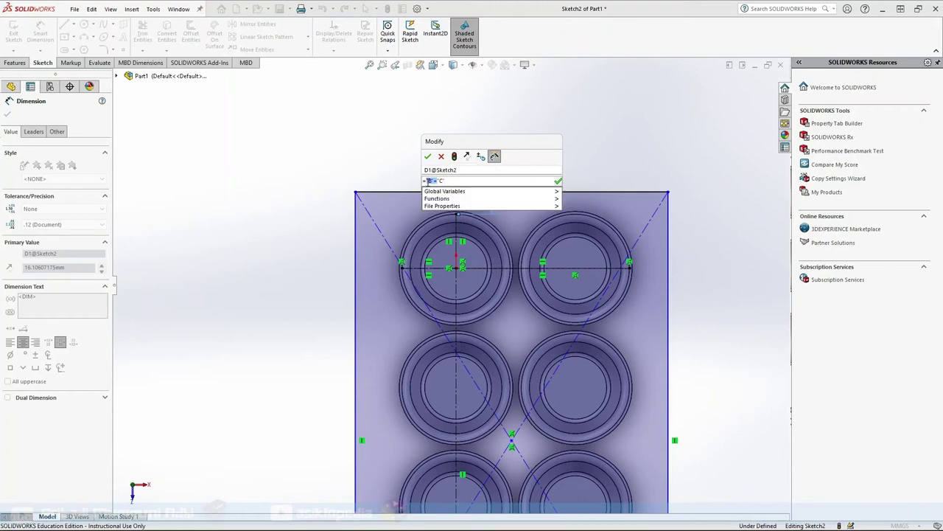
{"action": "double_click", "coordinate": [428, 181]}
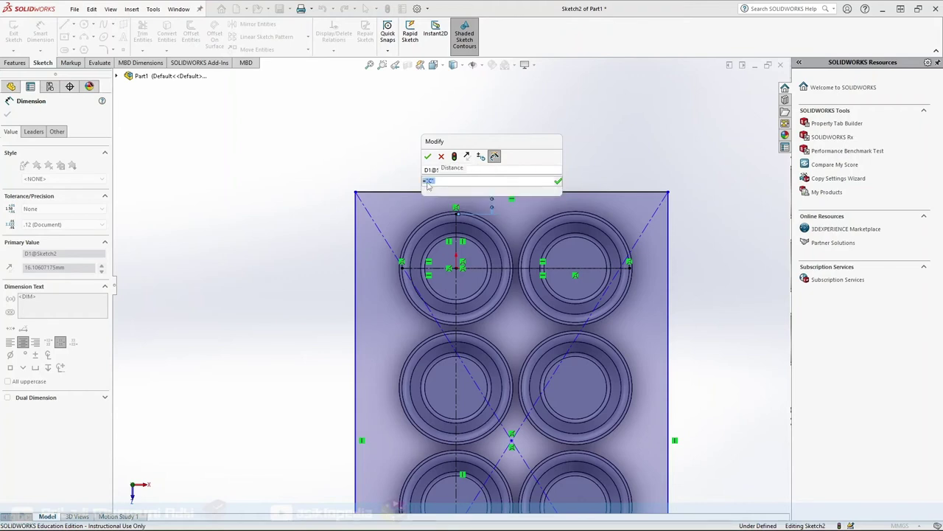
{"action": "type", "text": "8.00mm"}
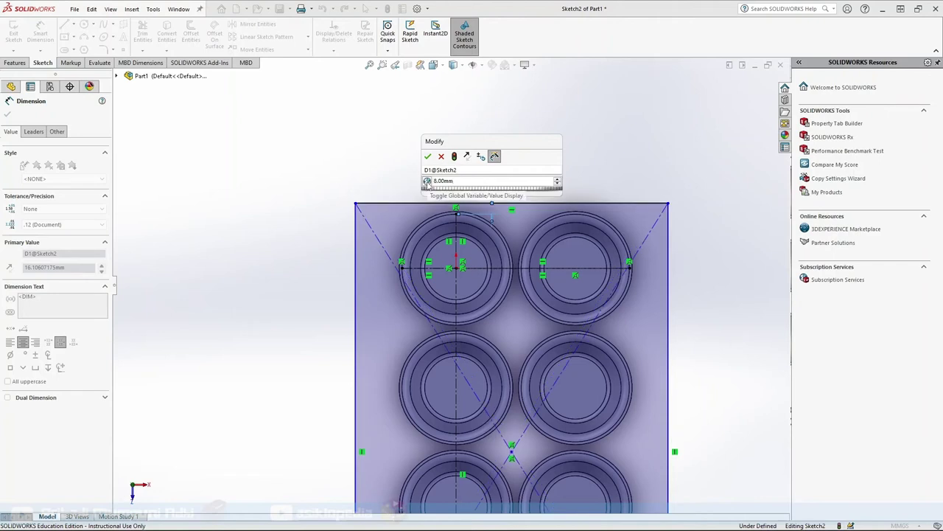
{"action": "key", "text": "Return"}
- Set 8 mm left and right margins between the outer cups and the plate edges
{"action": "left_click", "coordinate": [402, 269]}
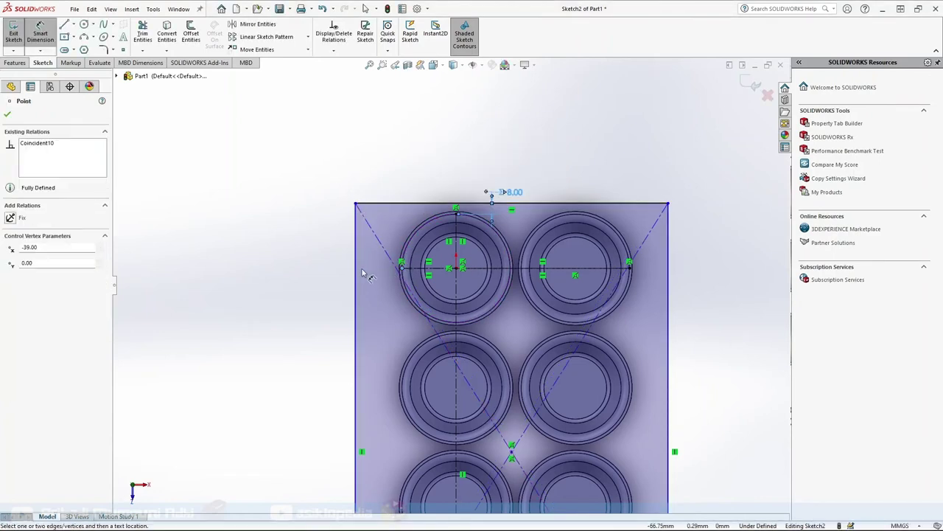
{"action": "left_click", "coordinate": [356, 272]}
{"action": "left_click", "coordinate": [377, 278]}
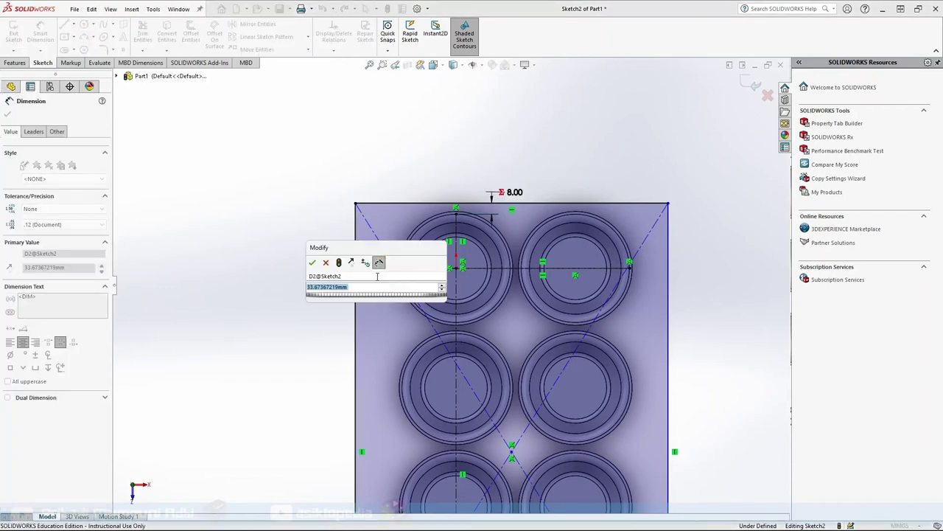
{"action": "type", "text": "8.00mm"}
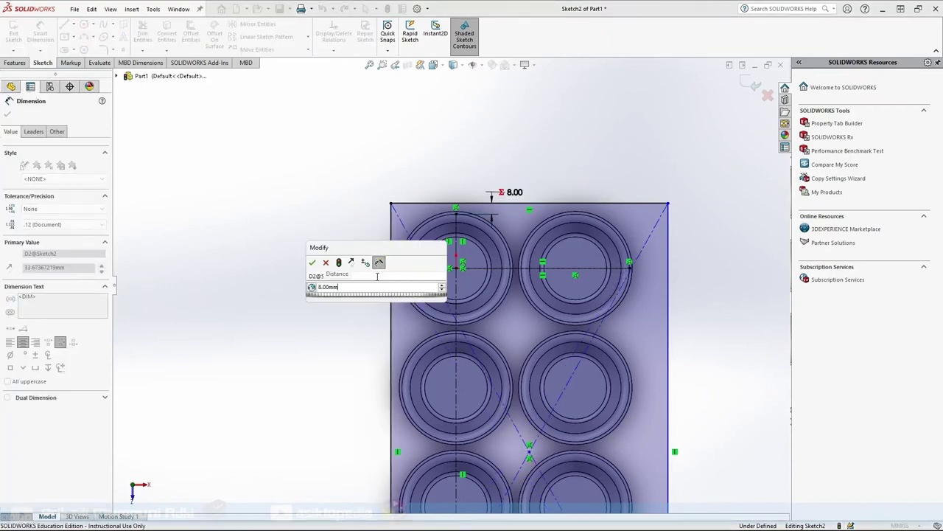
{"action": "key", "text": "Return"}
{"action": "left_click", "coordinate": [631, 267]}
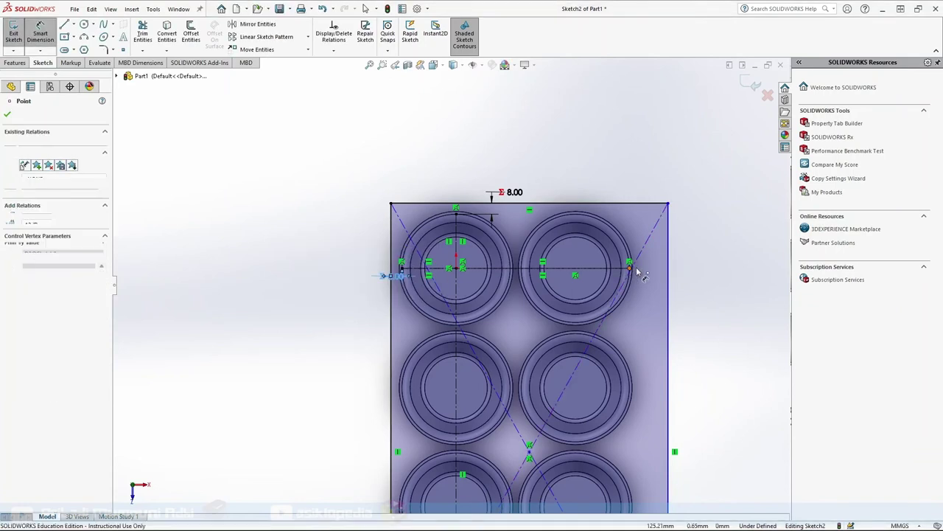
{"action": "left_click", "coordinate": [669, 272]}
{"action": "left_click", "coordinate": [697, 276]}
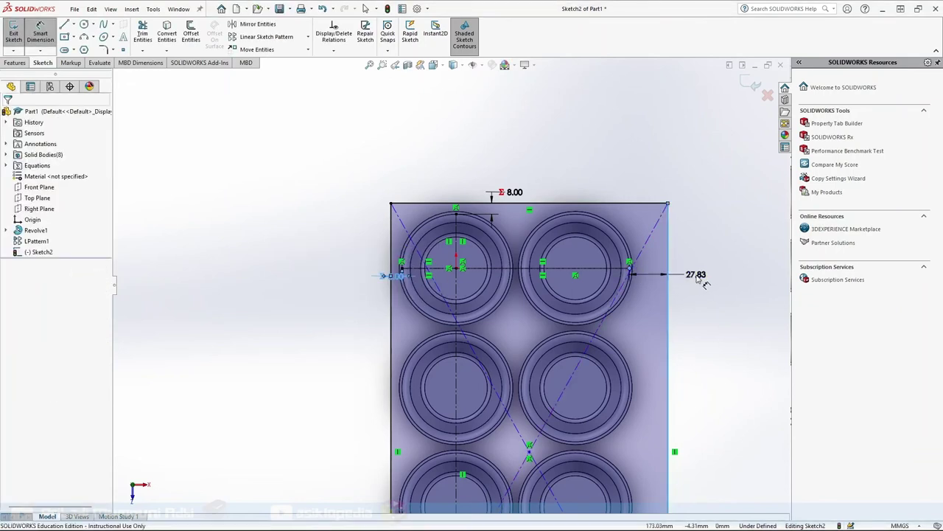
{"action": "type", "text": "8.00mm"}
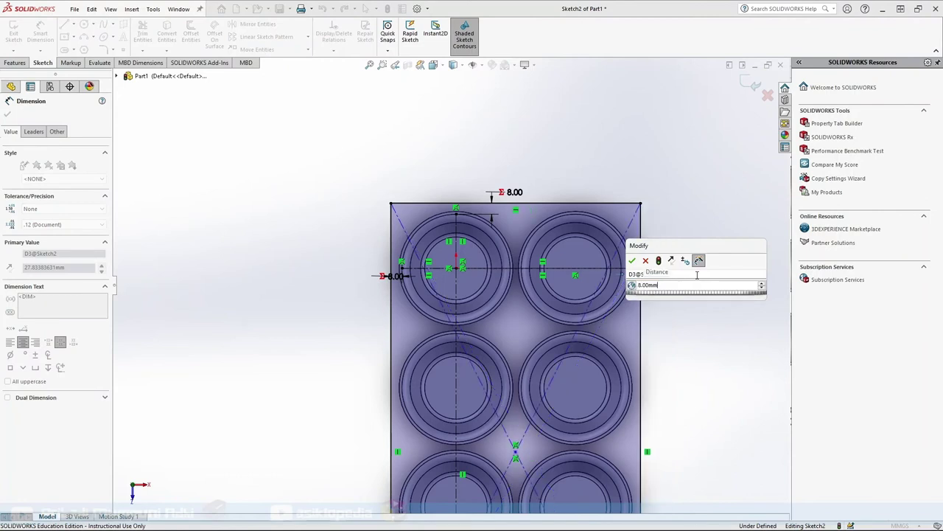
{"action": "key", "text": "Return"}
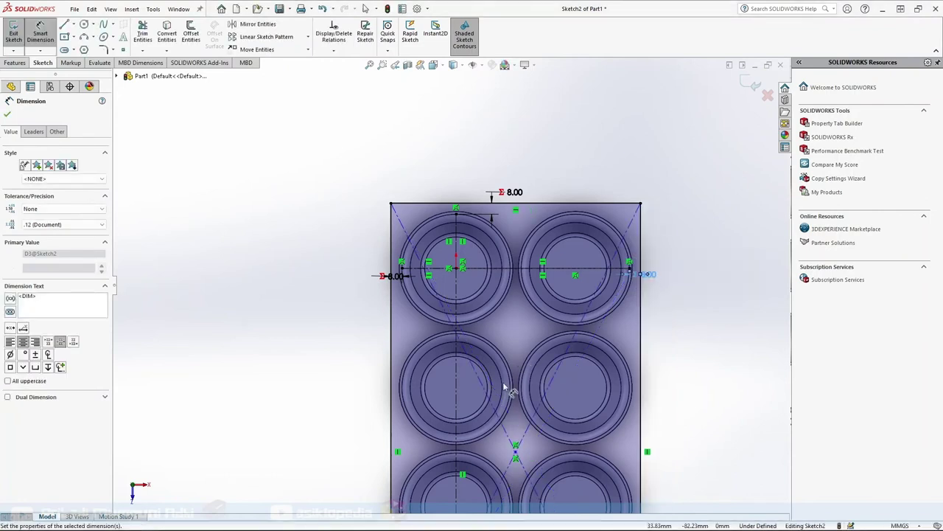
- Set the 8 mm bottom margin below the lowest cup, fully defining Sketch2
{"action": "scroll", "coordinate": [506, 390], "scroll_direction": "down", "scroll_amount": 3}
{"action": "scroll", "coordinate": [465, 415], "scroll_direction": "up", "scroll_amount": 2}
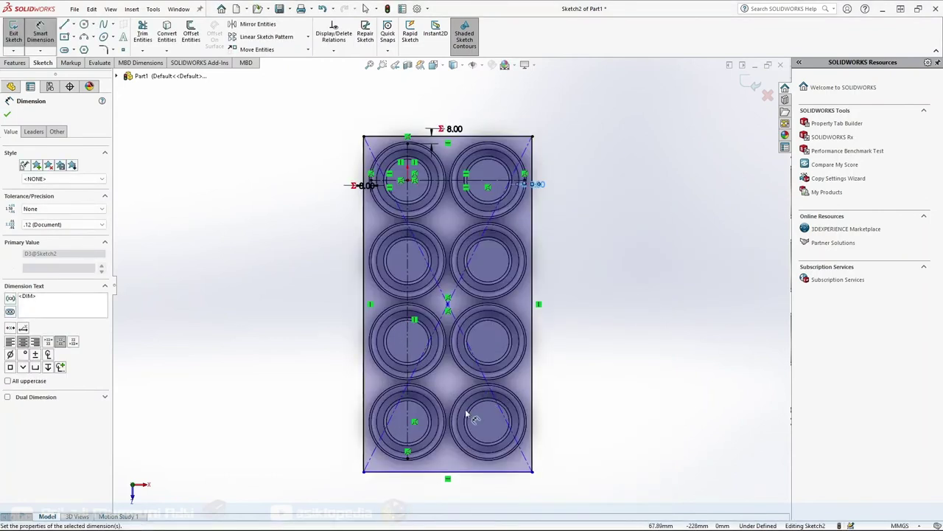
{"action": "left_click", "coordinate": [410, 458]}
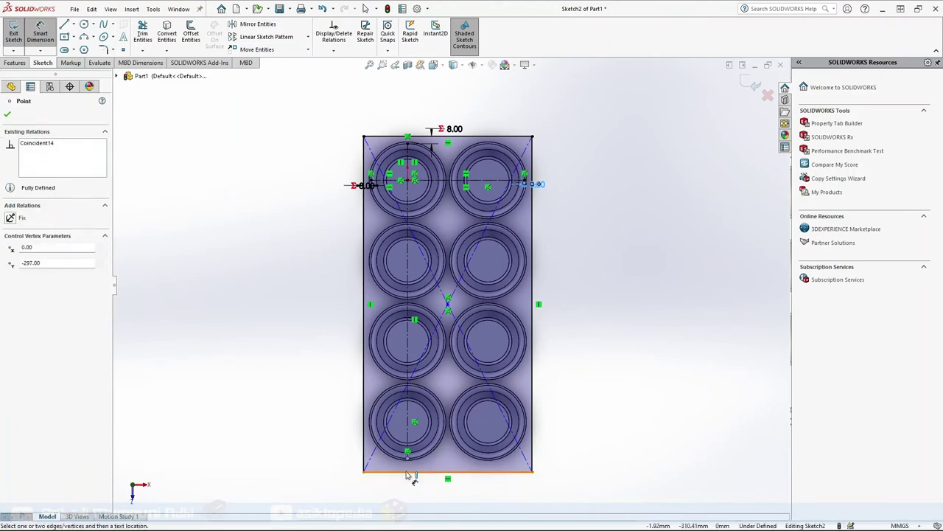
{"action": "left_click", "coordinate": [411, 471]}
{"action": "left_click", "coordinate": [415, 492]}
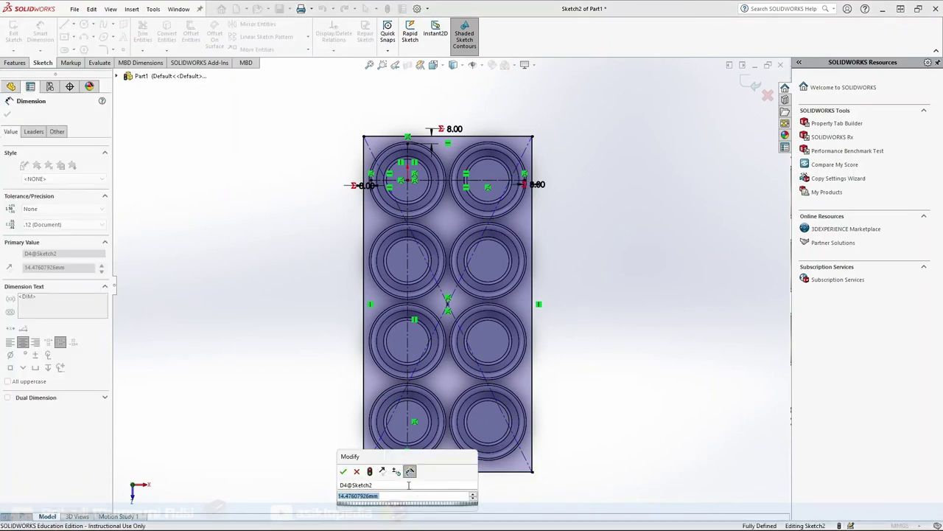
{"action": "type", "text": "8.00mm"}
{"action": "key", "text": "Return"}
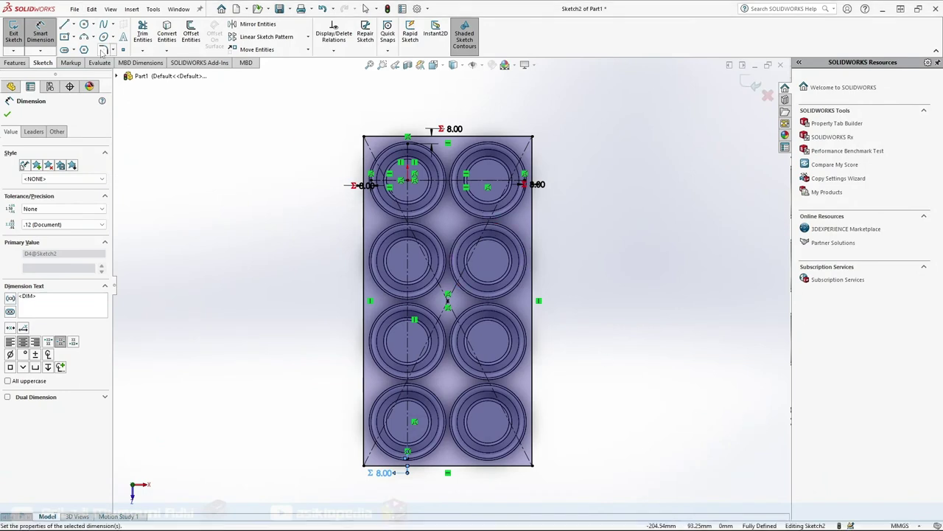
- Round the four plate rectangle corners with R10 mm sketch fillets
{"action": "left_click", "coordinate": [103, 50]}
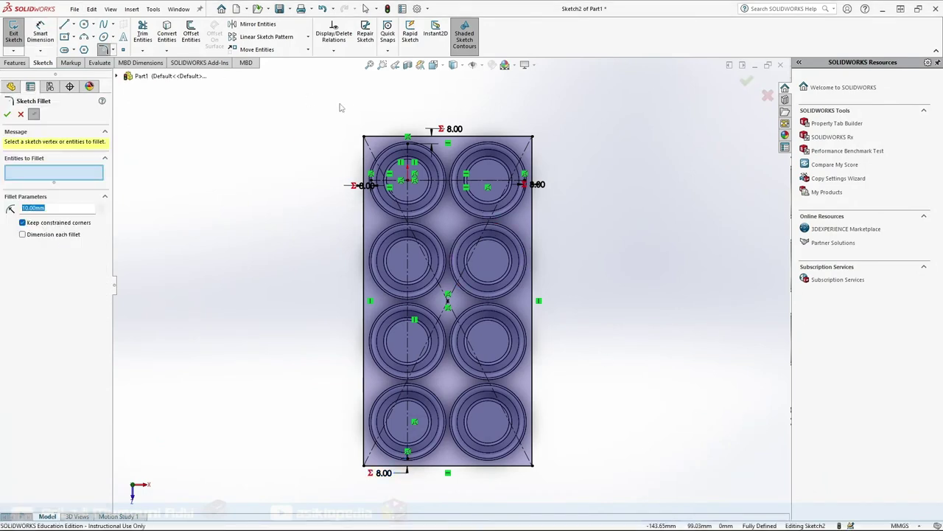
{"action": "left_click", "coordinate": [364, 138]}
{"action": "left_click", "coordinate": [531, 139]}
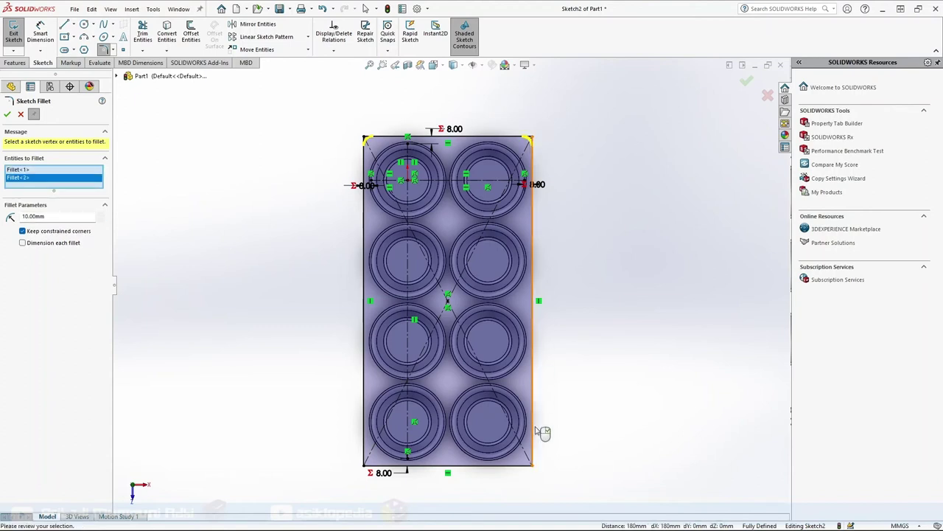
{"action": "left_click", "coordinate": [532, 463]}
{"action": "left_click", "coordinate": [366, 465]}
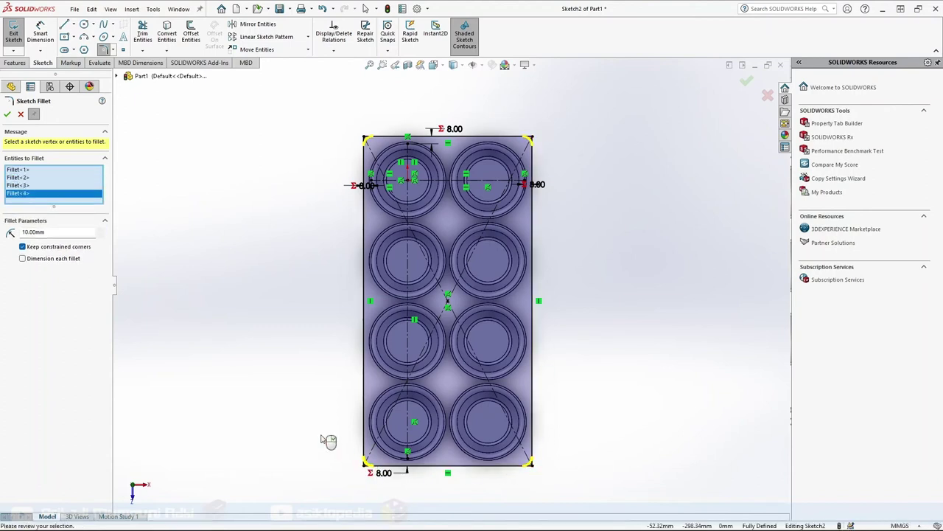
{"action": "right_click", "coordinate": [205, 354]}
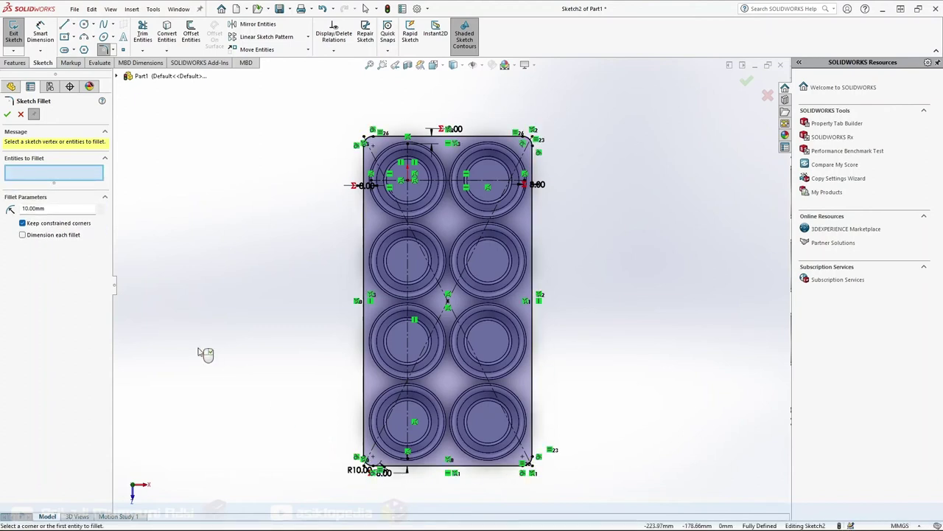
{"action": "right_click", "coordinate": [205, 354]}
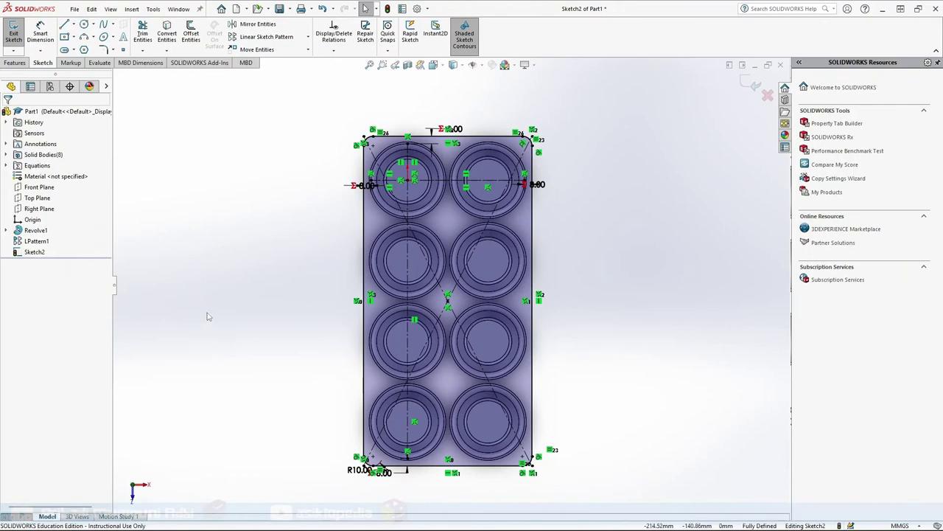
{"action": "scroll", "coordinate": [270, 185], "scroll_direction": "down", "scroll_amount": 3}
{"action": "scroll", "coordinate": [669, 223], "scroll_direction": "up", "scroll_amount": 3}
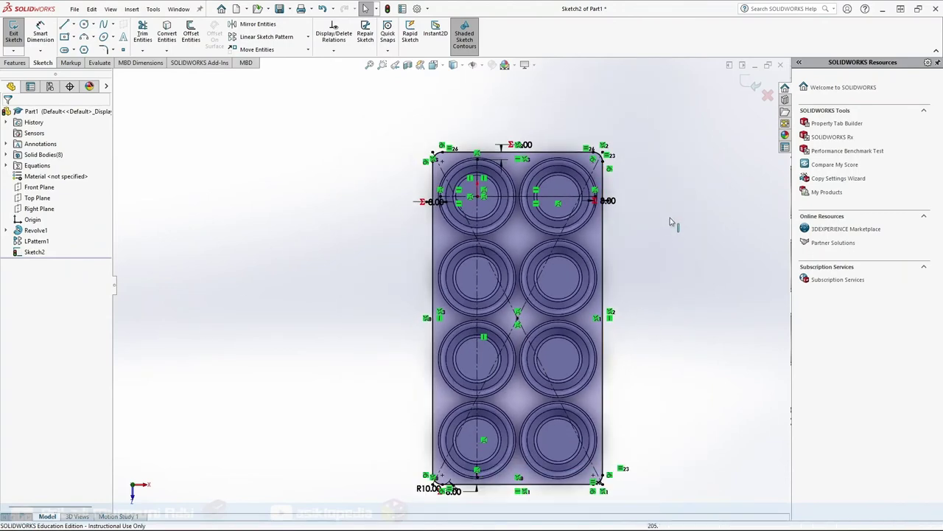
- Select the rim edges of the top two rows of cups for Convert Entities
{"action": "left_click", "coordinate": [166, 33]}
{"action": "scroll", "coordinate": [624, 174], "scroll_direction": "down", "scroll_amount": 3}
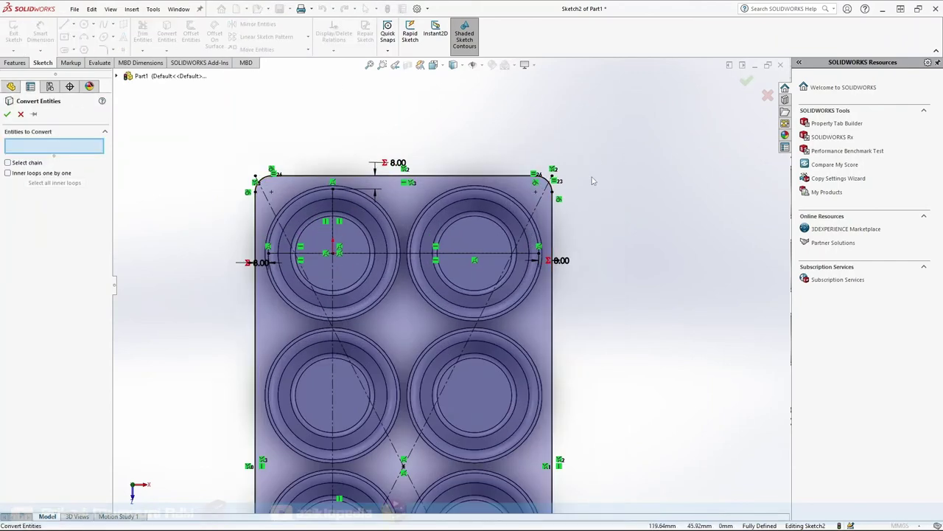
{"action": "scroll", "coordinate": [610, 180], "scroll_direction": "down", "scroll_amount": 1}
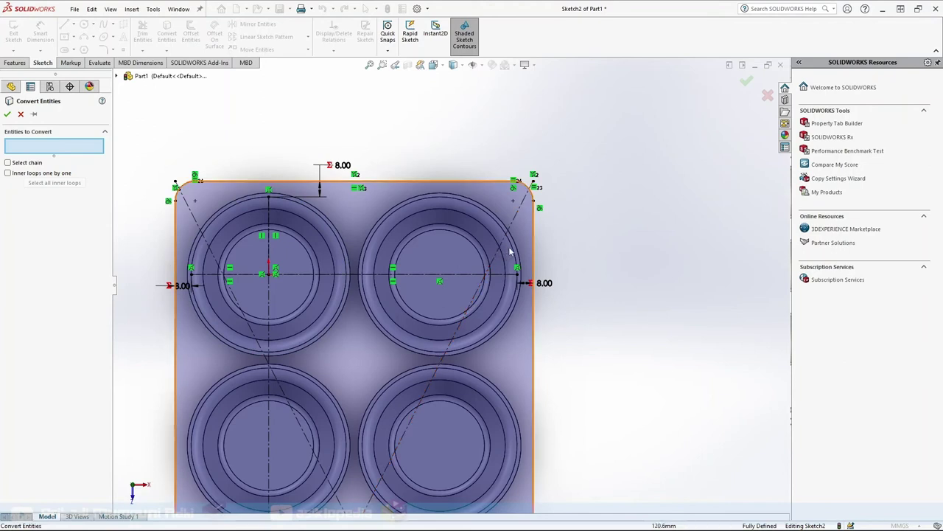
{"action": "left_click", "coordinate": [312, 212]}
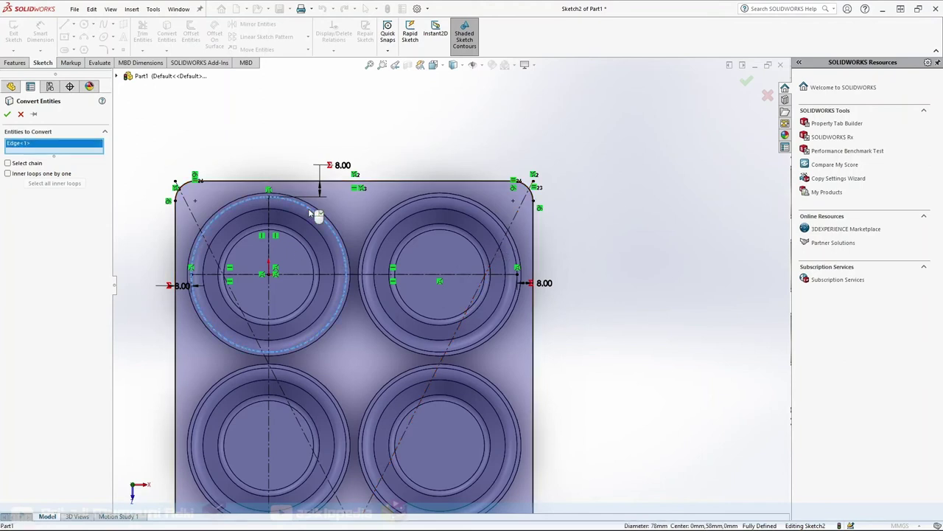
{"action": "left_click", "coordinate": [426, 198]}
{"action": "left_click", "coordinate": [302, 379]}
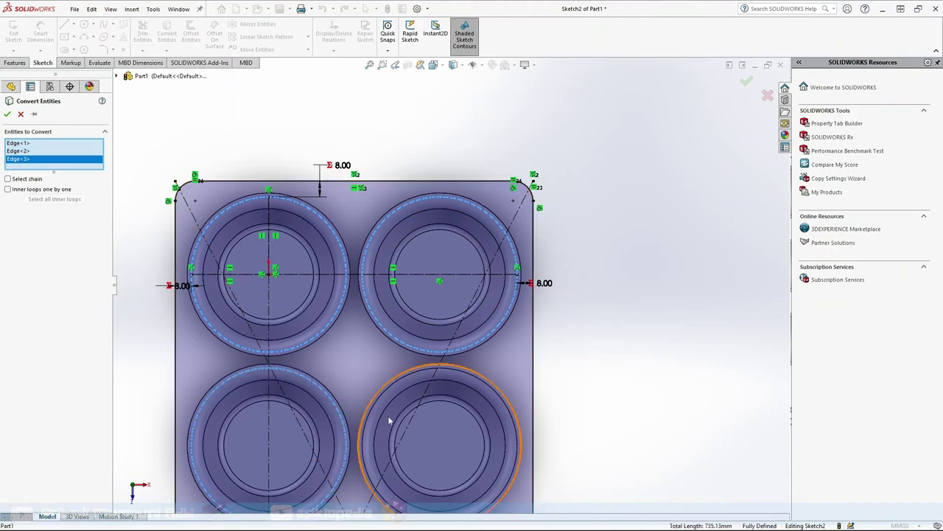
{"action": "left_click", "coordinate": [423, 369]}
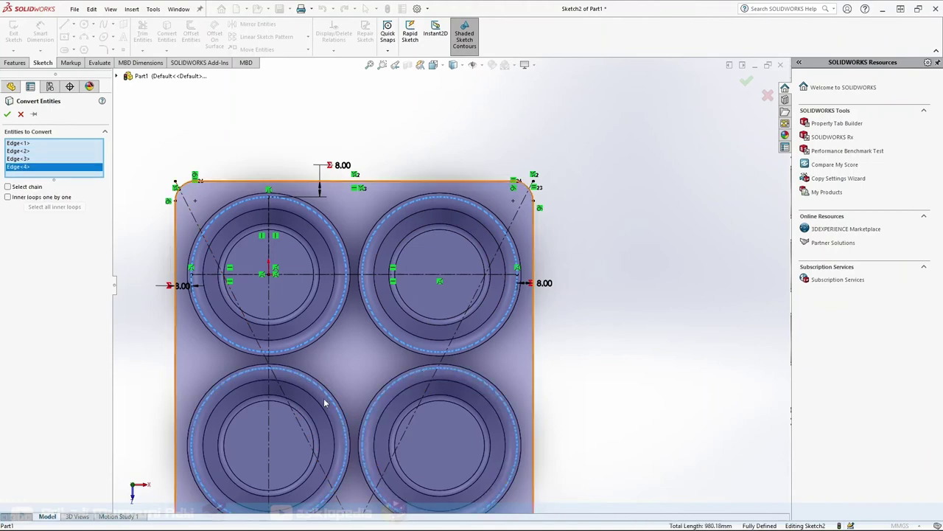
- Add the remaining four cup rims and convert all eight into sketch circles
{"action": "scroll", "coordinate": [409, 392], "scroll_direction": "up", "scroll_amount": 3}
{"action": "scroll", "coordinate": [416, 426], "scroll_direction": "down", "scroll_amount": 2}
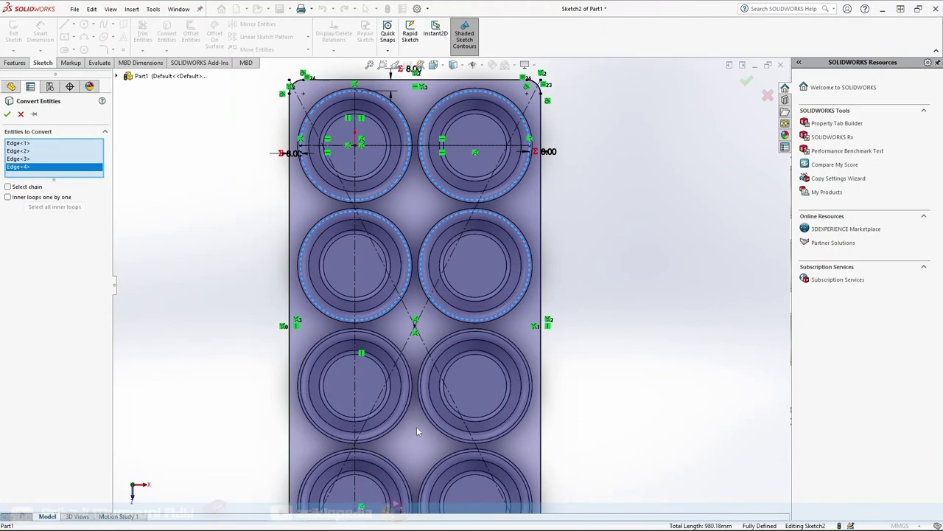
{"action": "left_click", "coordinate": [394, 344]}
{"action": "left_click", "coordinate": [461, 340]}
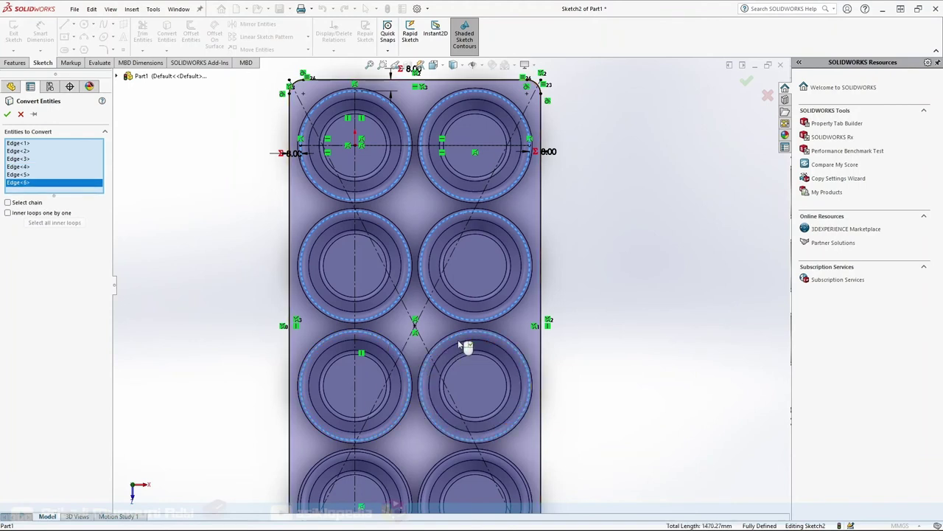
{"action": "left_click", "coordinate": [381, 462]}
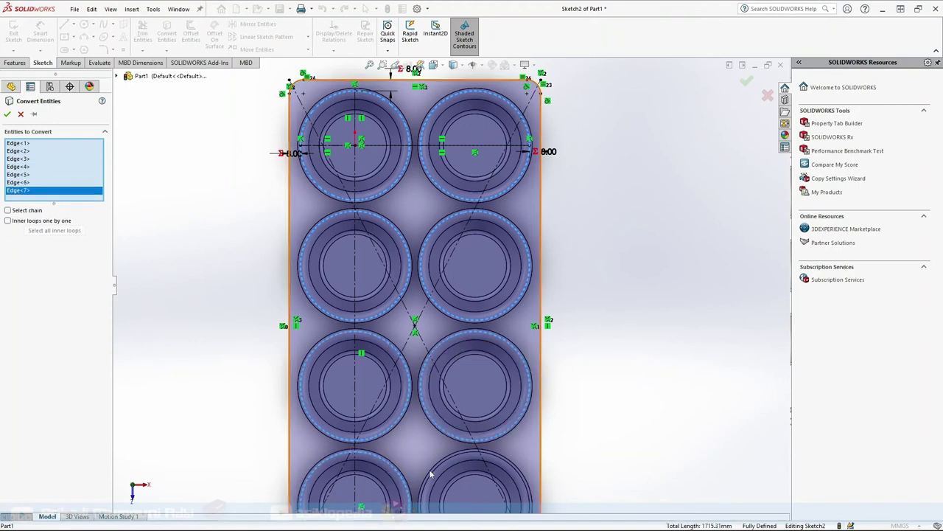
{"action": "left_click", "coordinate": [452, 461]}
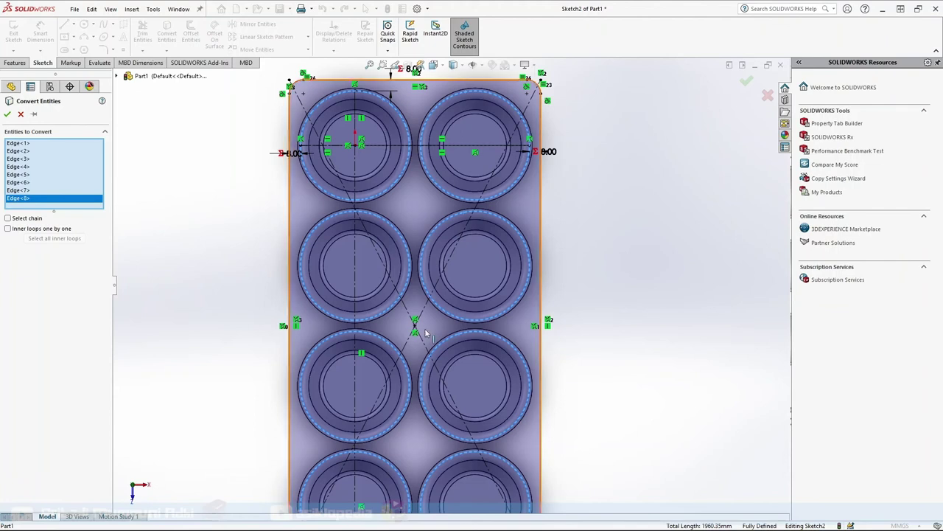
{"action": "left_click", "coordinate": [8, 115]}
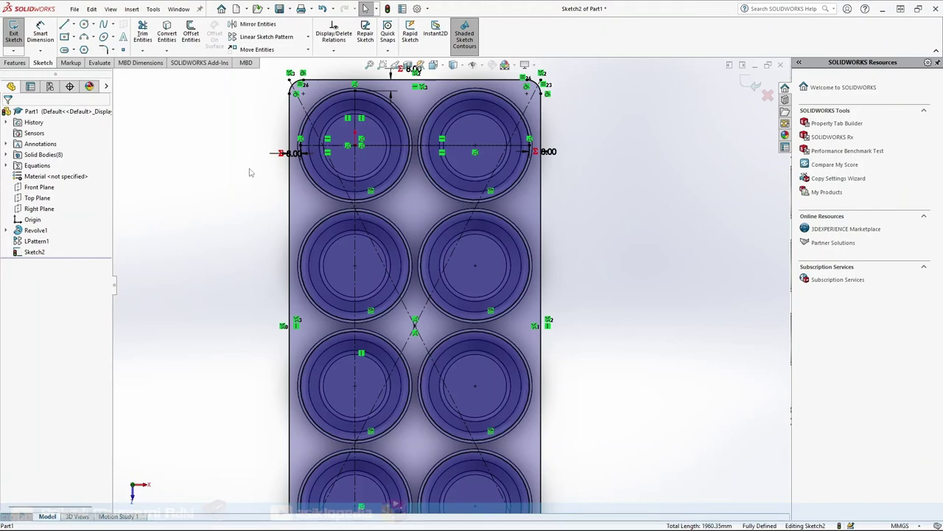
- Exit Sketch2 and extrude it 3 mm, reversed toward the cups, as the tray plate
{"action": "left_click", "coordinate": [33, 252]}
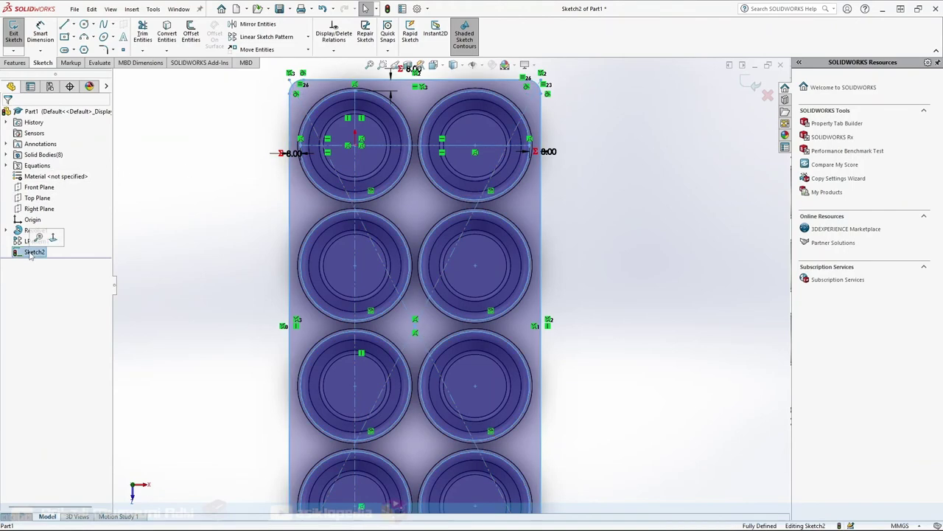
{"action": "key", "text": "ctrl+b"}
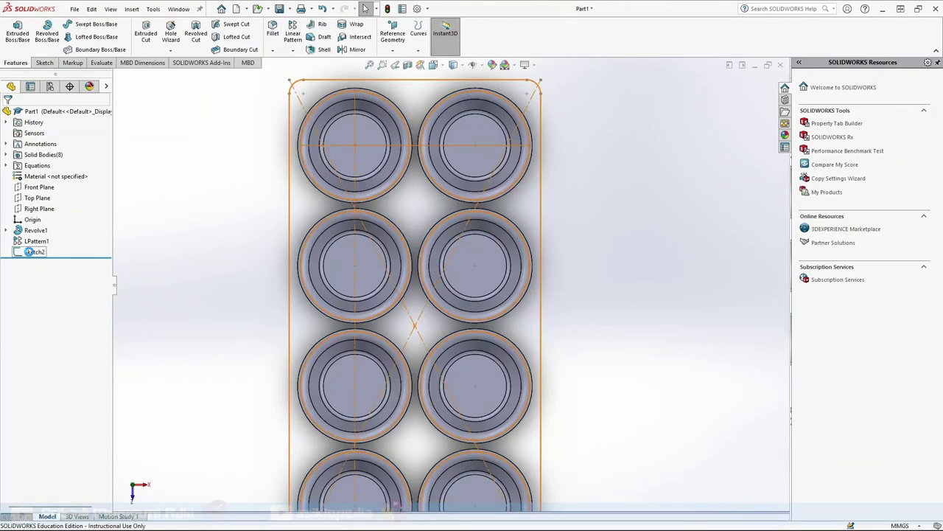
{"action": "left_click", "coordinate": [31, 252]}
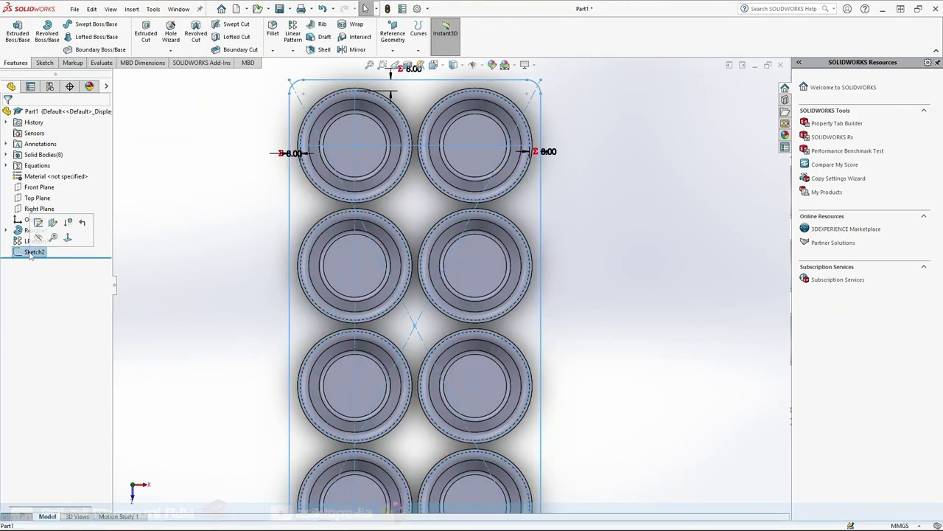
{"action": "left_click", "coordinate": [18, 37]}
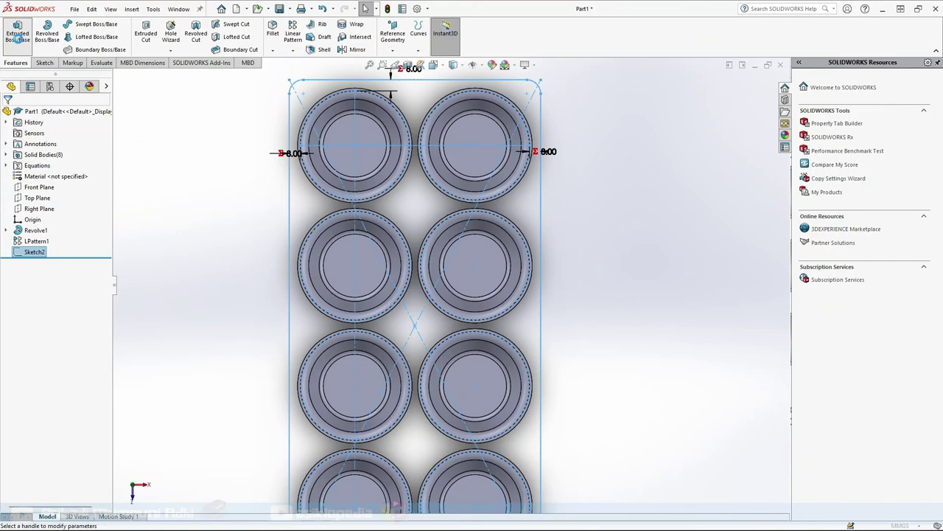
{"action": "middle_click_drag", "start_coordinate": [199, 211], "coordinate": [286, 212]}
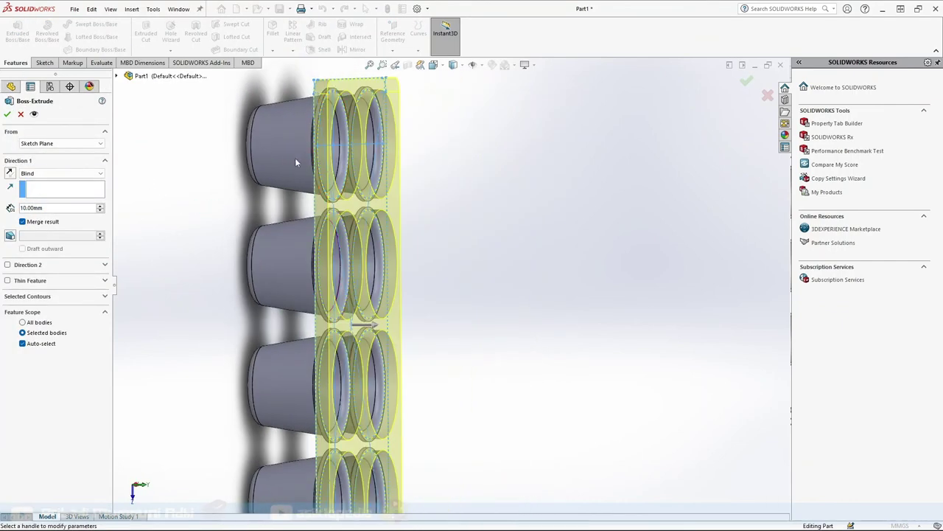
{"action": "left_click", "coordinate": [10, 173]}
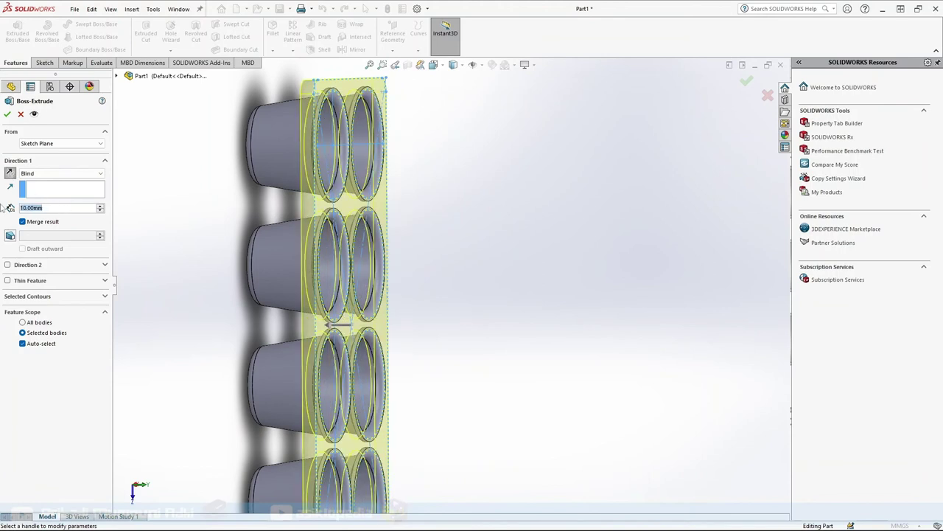
{"action": "type", "text": "=1"}
{"action": "key", "text": "Return"}
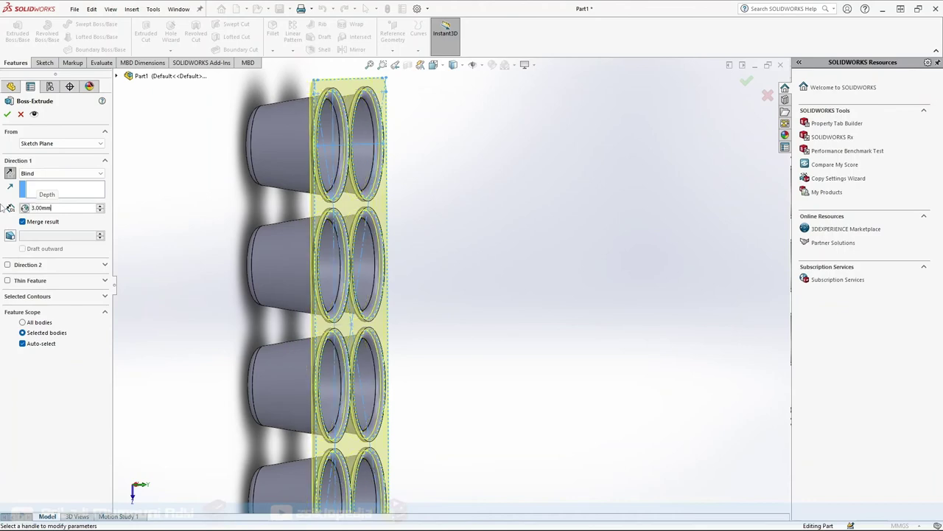
{"action": "left_click", "coordinate": [7, 115]}
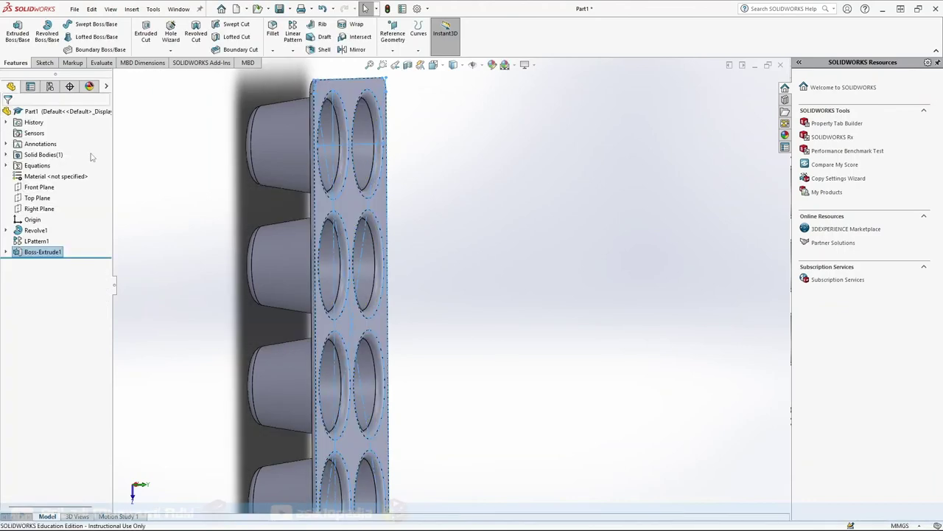
{"action": "key", "text": "ctrl+7"}
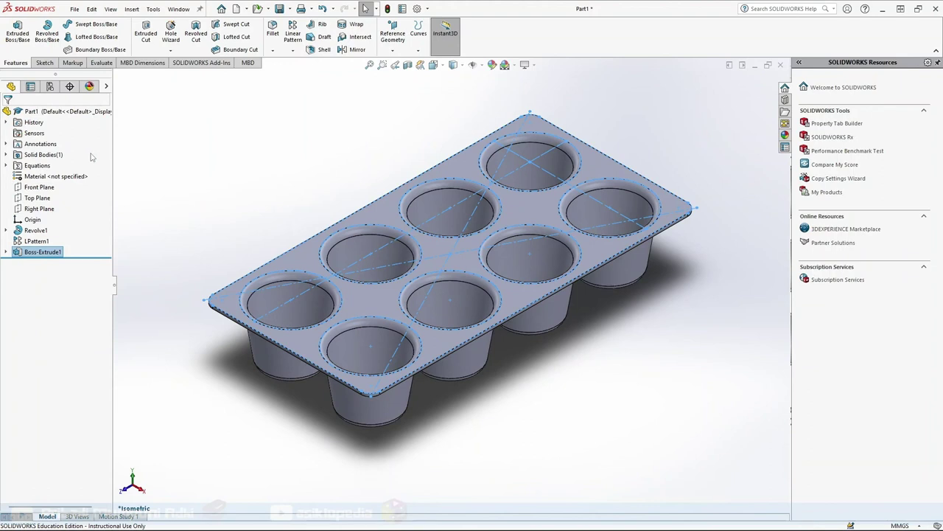
- Fillet the plate's two outer edge loops with a 1 mm radius
{"action": "left_click", "coordinate": [184, 169]}
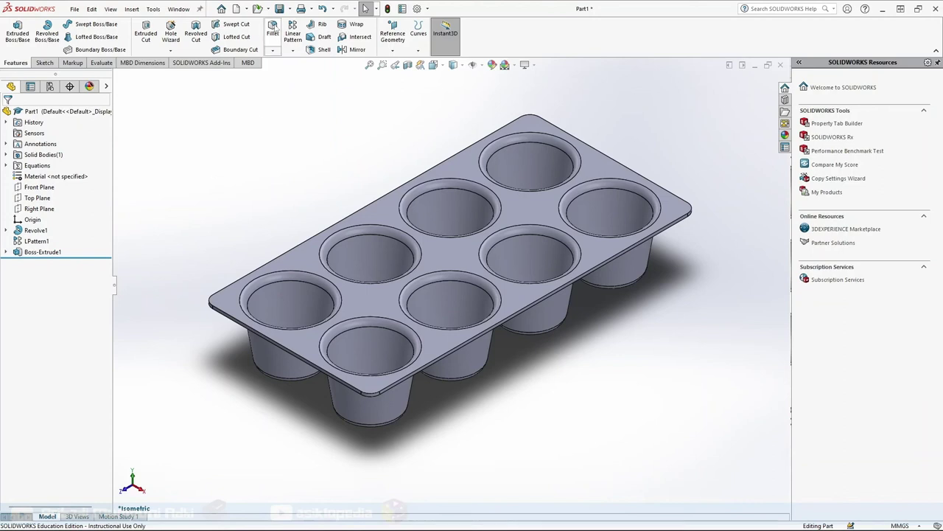
{"action": "left_click", "coordinate": [272, 29]}
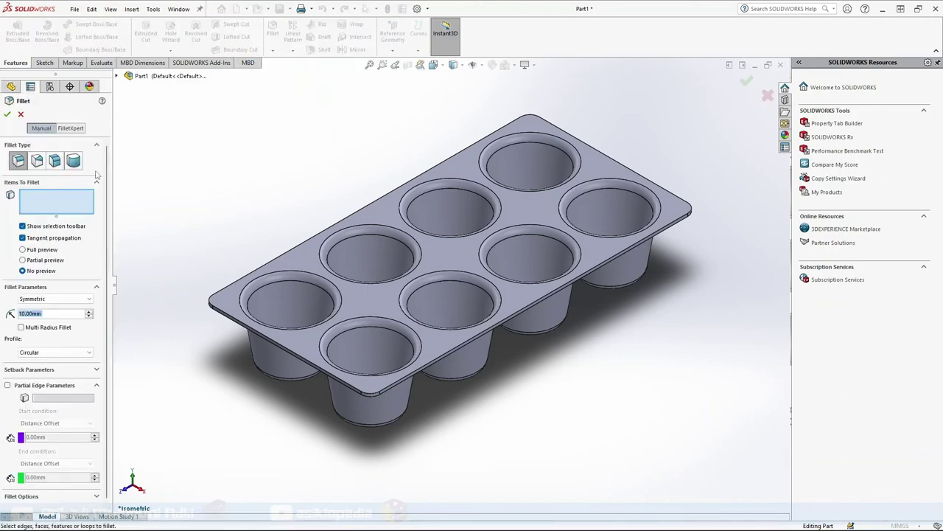
{"action": "type", "text": "1"}
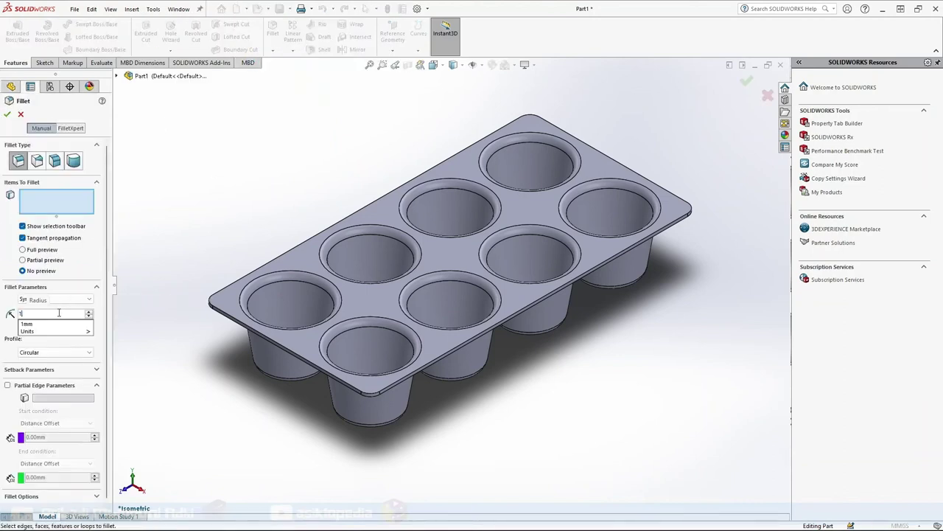
{"action": "key", "text": "Return"}
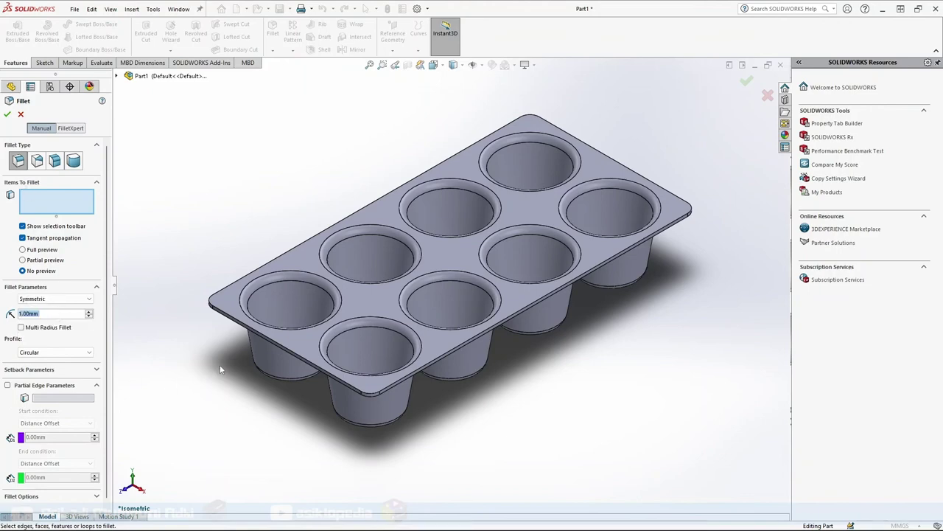
{"action": "scroll", "coordinate": [235, 365], "scroll_direction": "down", "scroll_amount": 3}
{"action": "scroll", "coordinate": [249, 360], "scroll_direction": "down", "scroll_amount": 3}
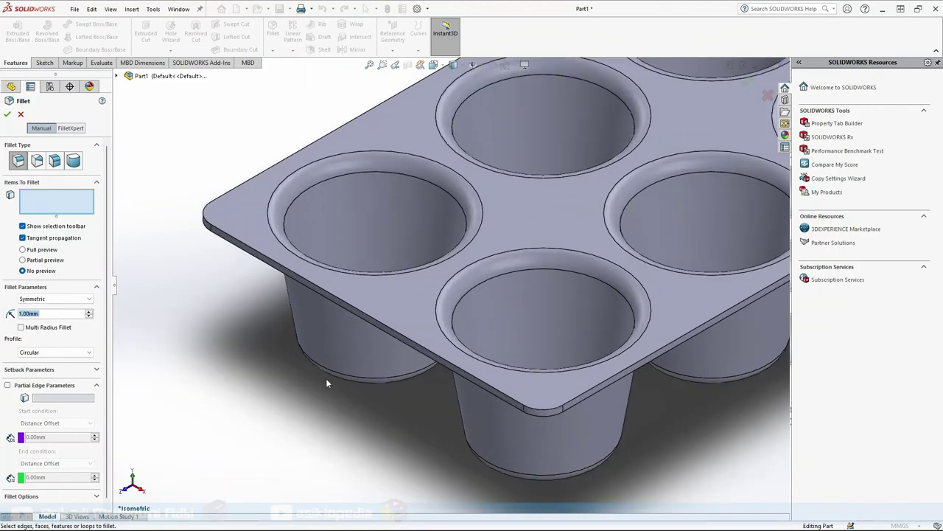
{"action": "left_click", "coordinate": [353, 310]}
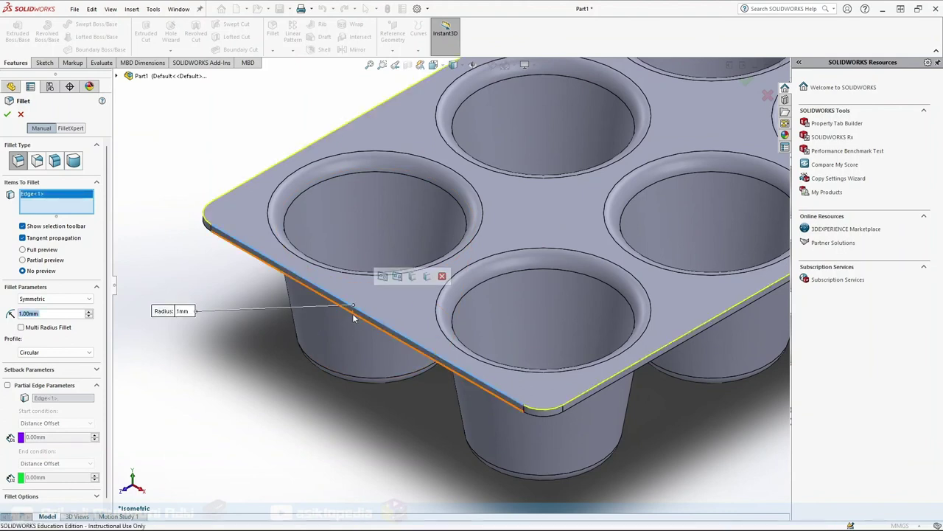
{"action": "left_click", "coordinate": [352, 313]}
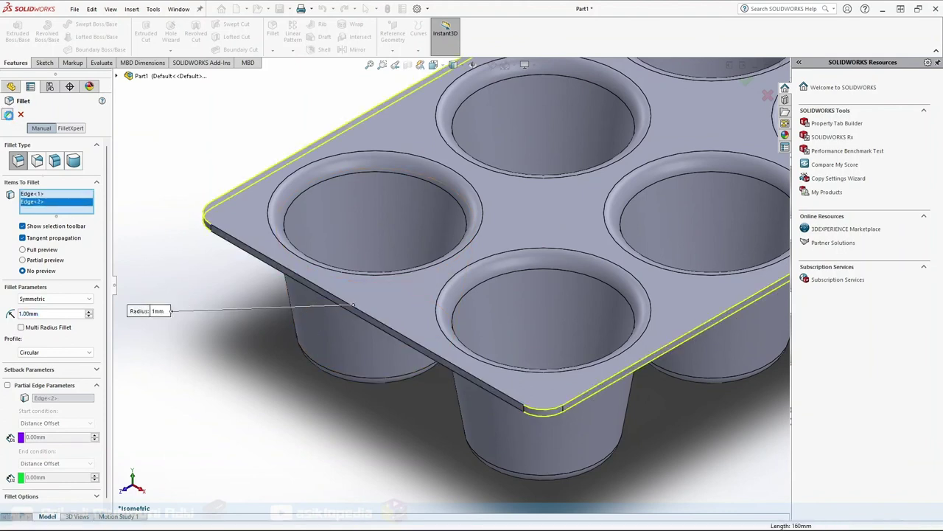
{"action": "left_click", "coordinate": [8, 114]}
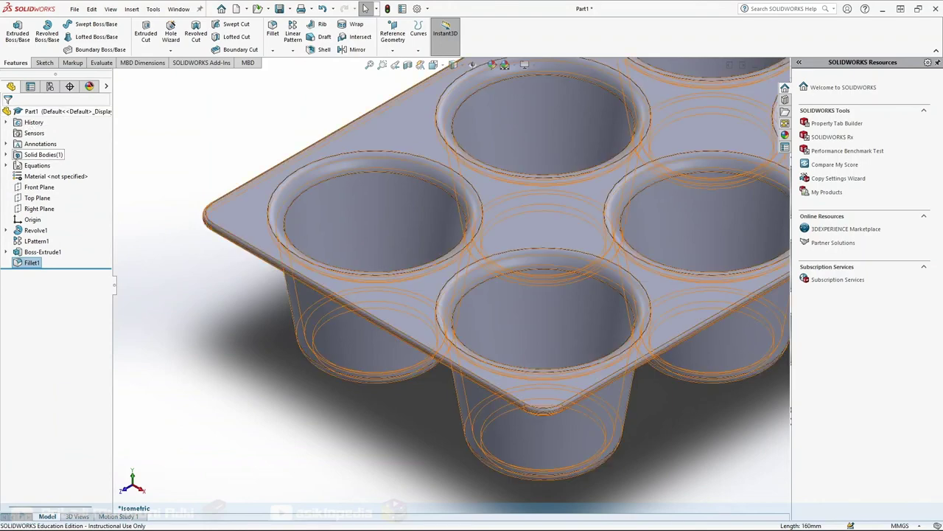
- Assign AISI 1015 Steel, Cold Drawn (SS) to the part through Edit Material
{"action": "key", "text": "f"}
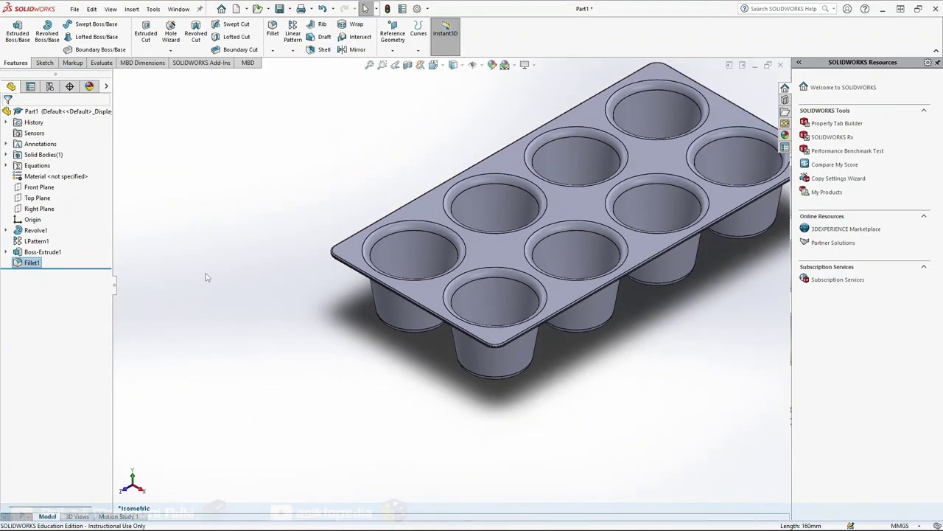
{"action": "left_click", "coordinate": [53, 177]}
{"action": "right_click", "coordinate": [53, 178]}
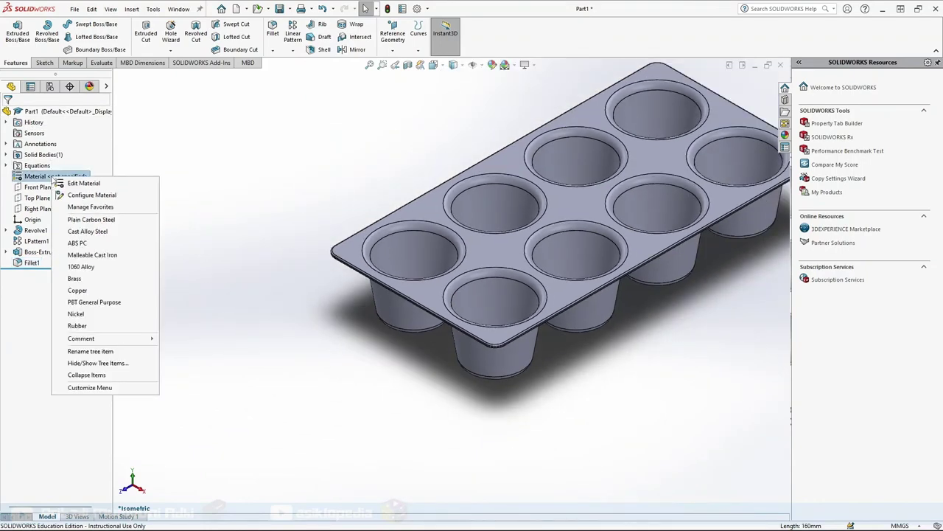
{"action": "left_click", "coordinate": [65, 184]}
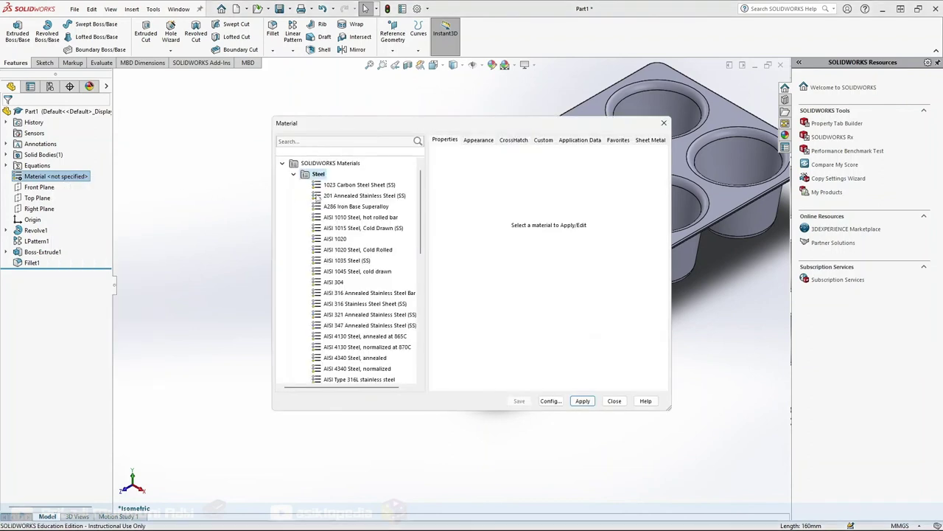
{"action": "left_click", "coordinate": [360, 229]}
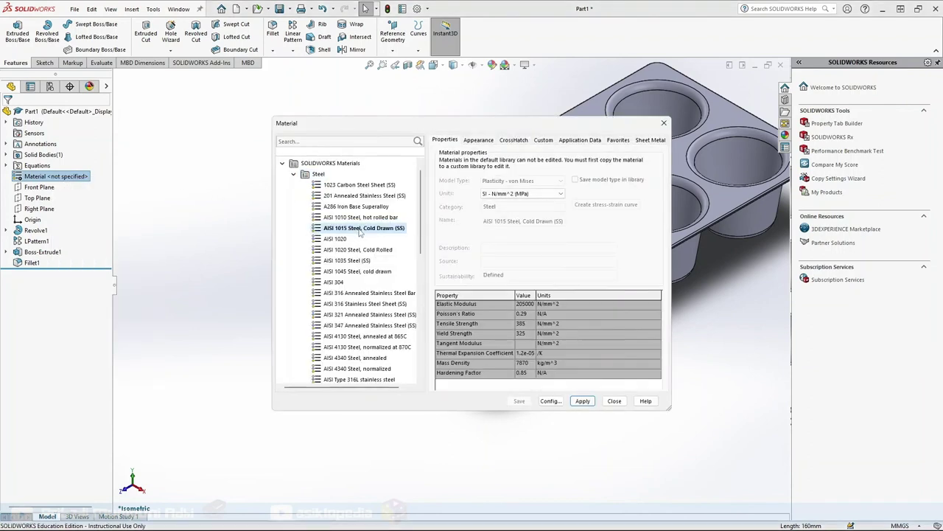
{"action": "left_click", "coordinate": [582, 401]}
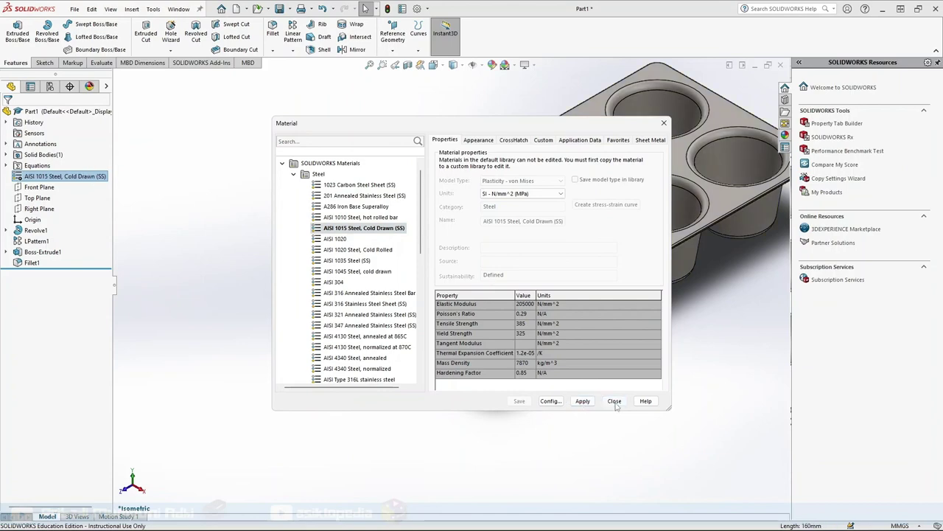
{"action": "left_click", "coordinate": [614, 401]}
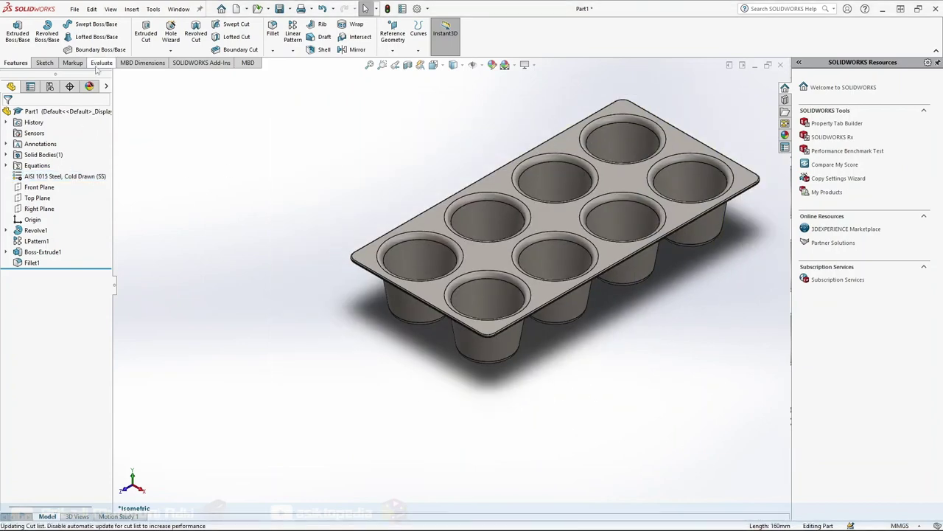
{"action": "left_click", "coordinate": [98, 64]}
- Read the tray's mass in Mass Properties (3110.59 grams), then close the report
{"action": "left_click", "coordinate": [140, 42]}
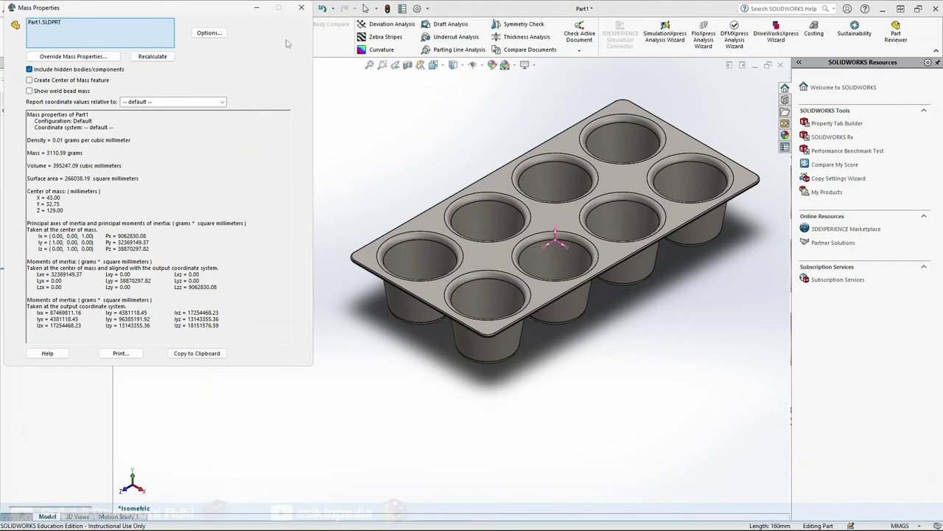
{"action": "left_click", "coordinate": [301, 9]}
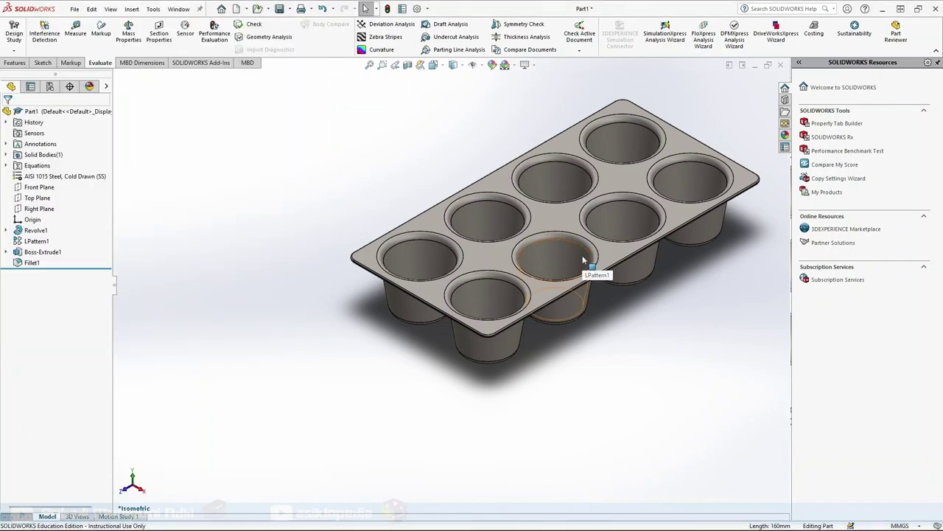